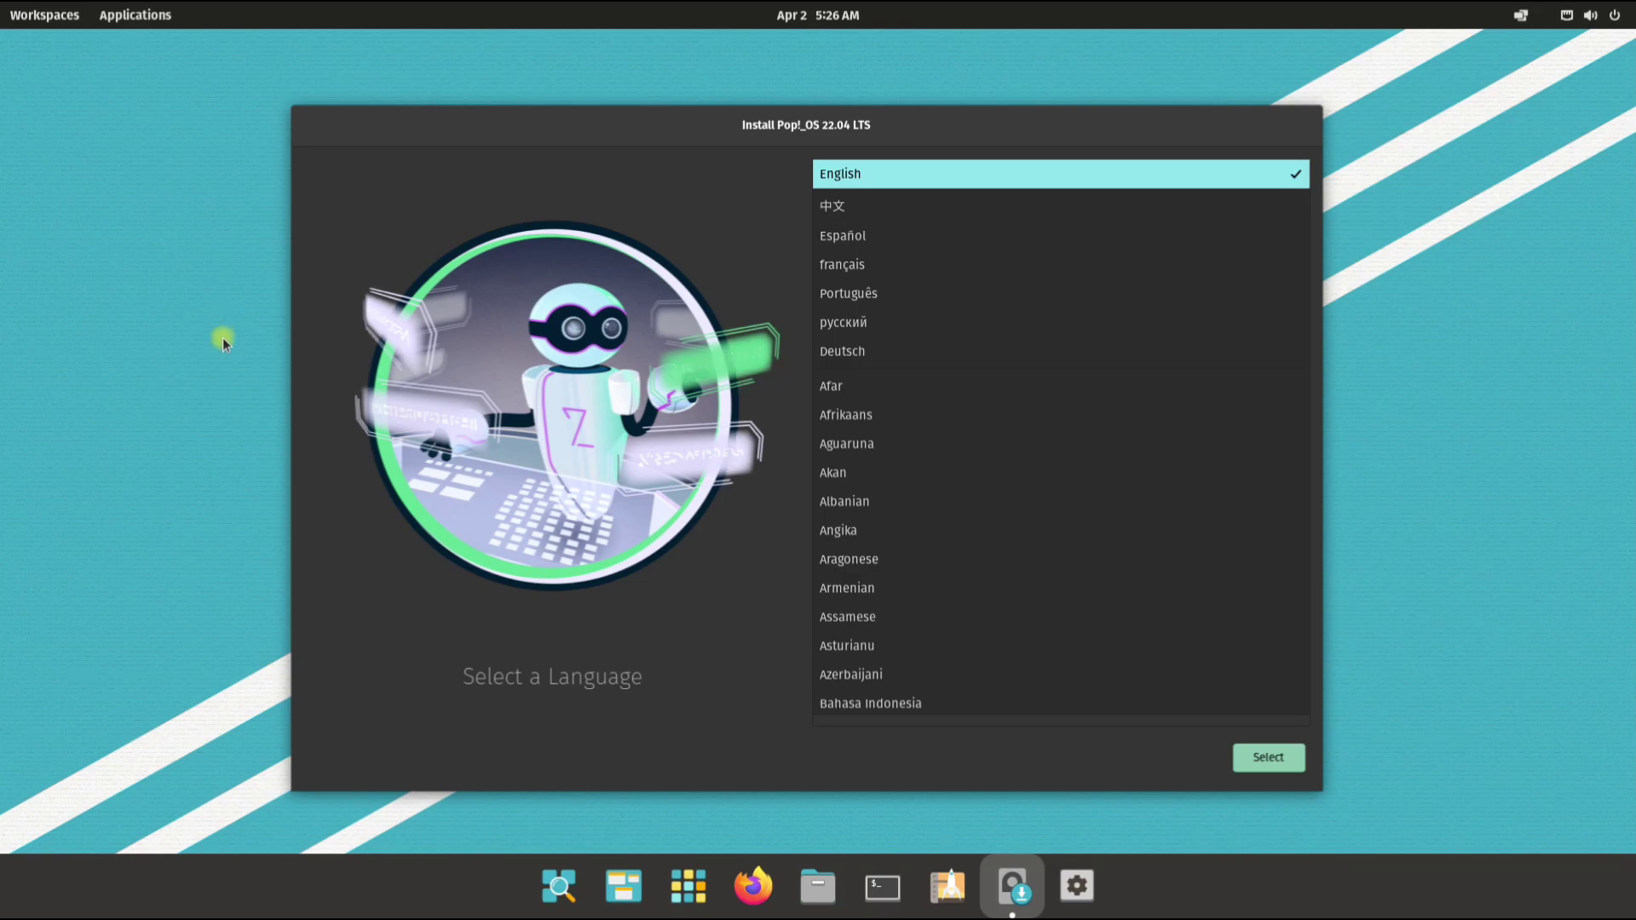
Step: Quit the running Pop!_OS installer from the dock and open the Applications library
right_click(1022, 899)
click(992, 833)
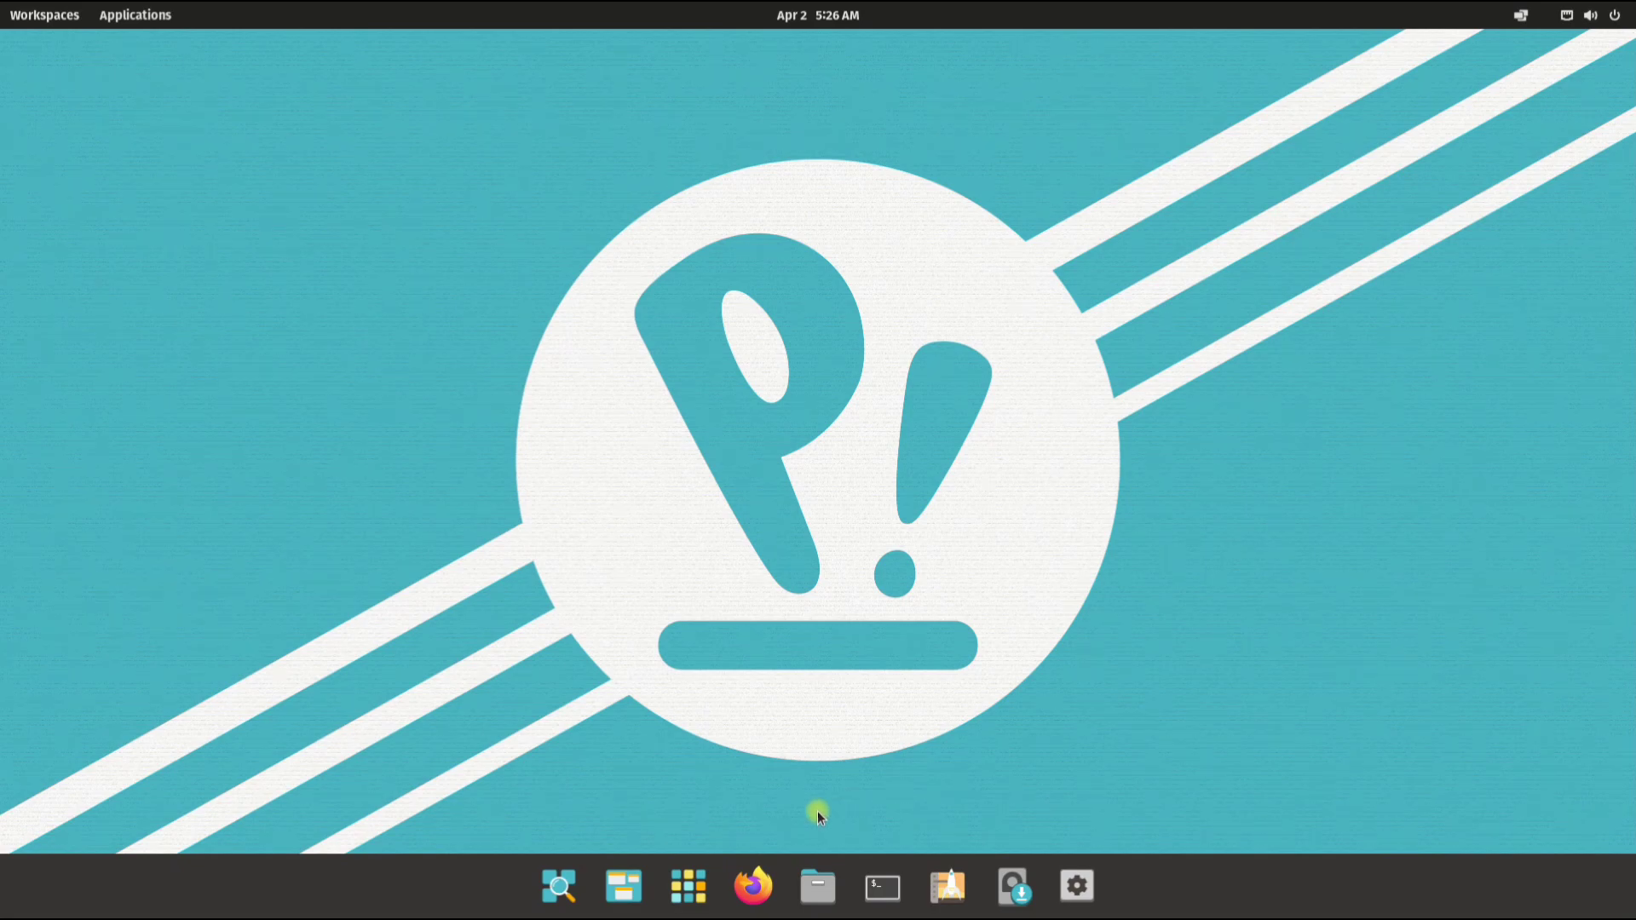
click(702, 873)
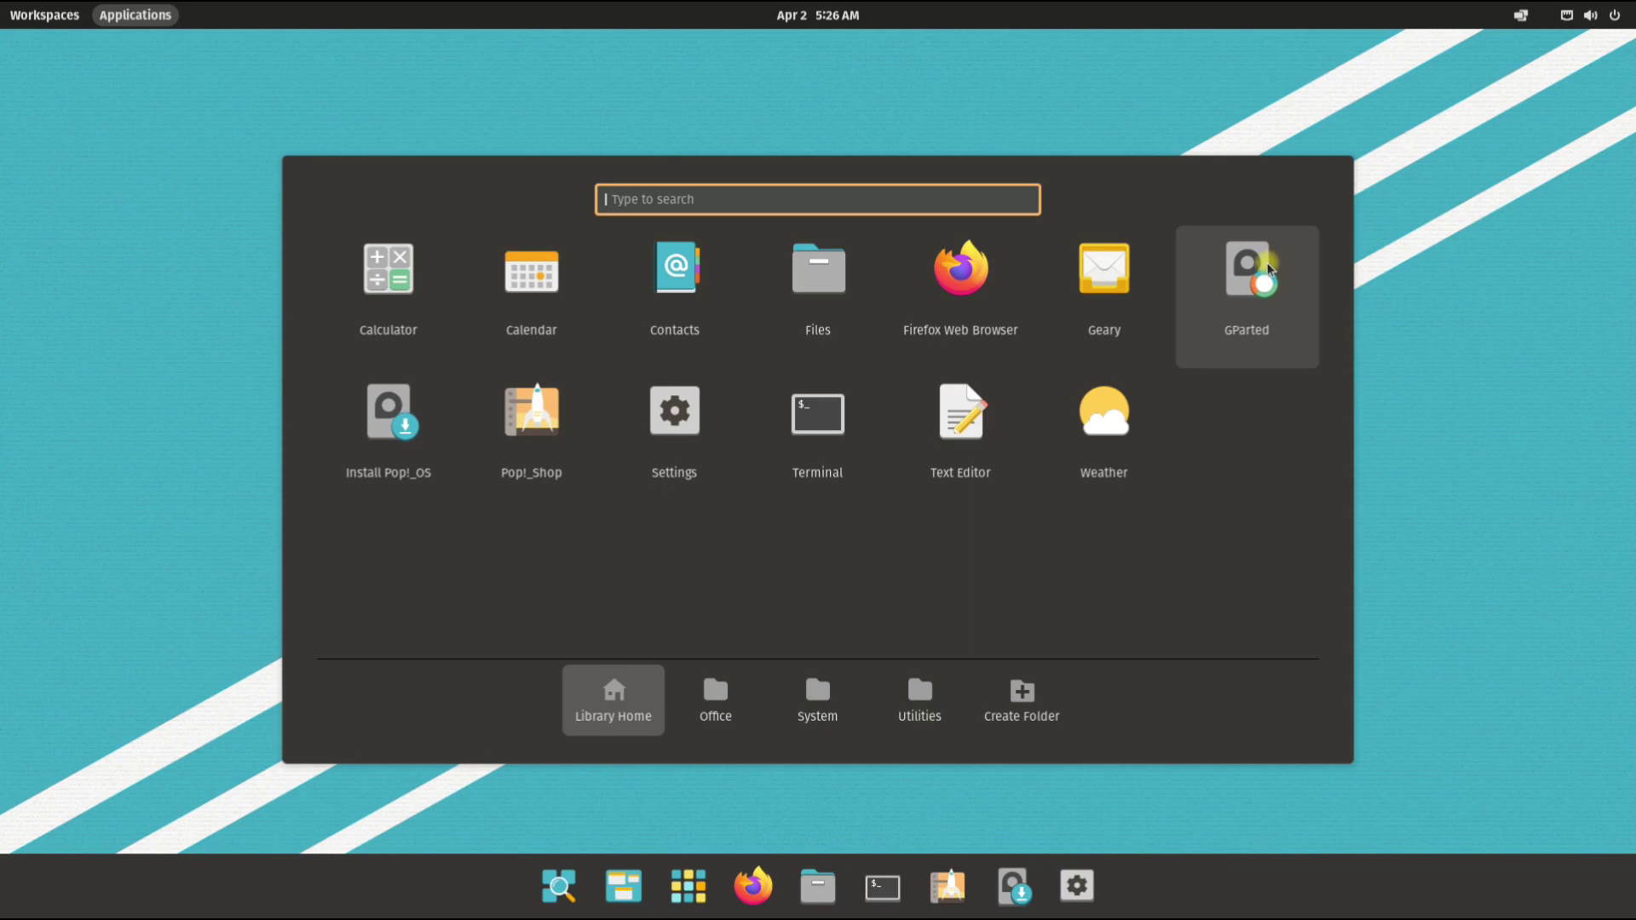
Step: Launch GParted and create a new gpt partition table on /dev/sda
click(1249, 281)
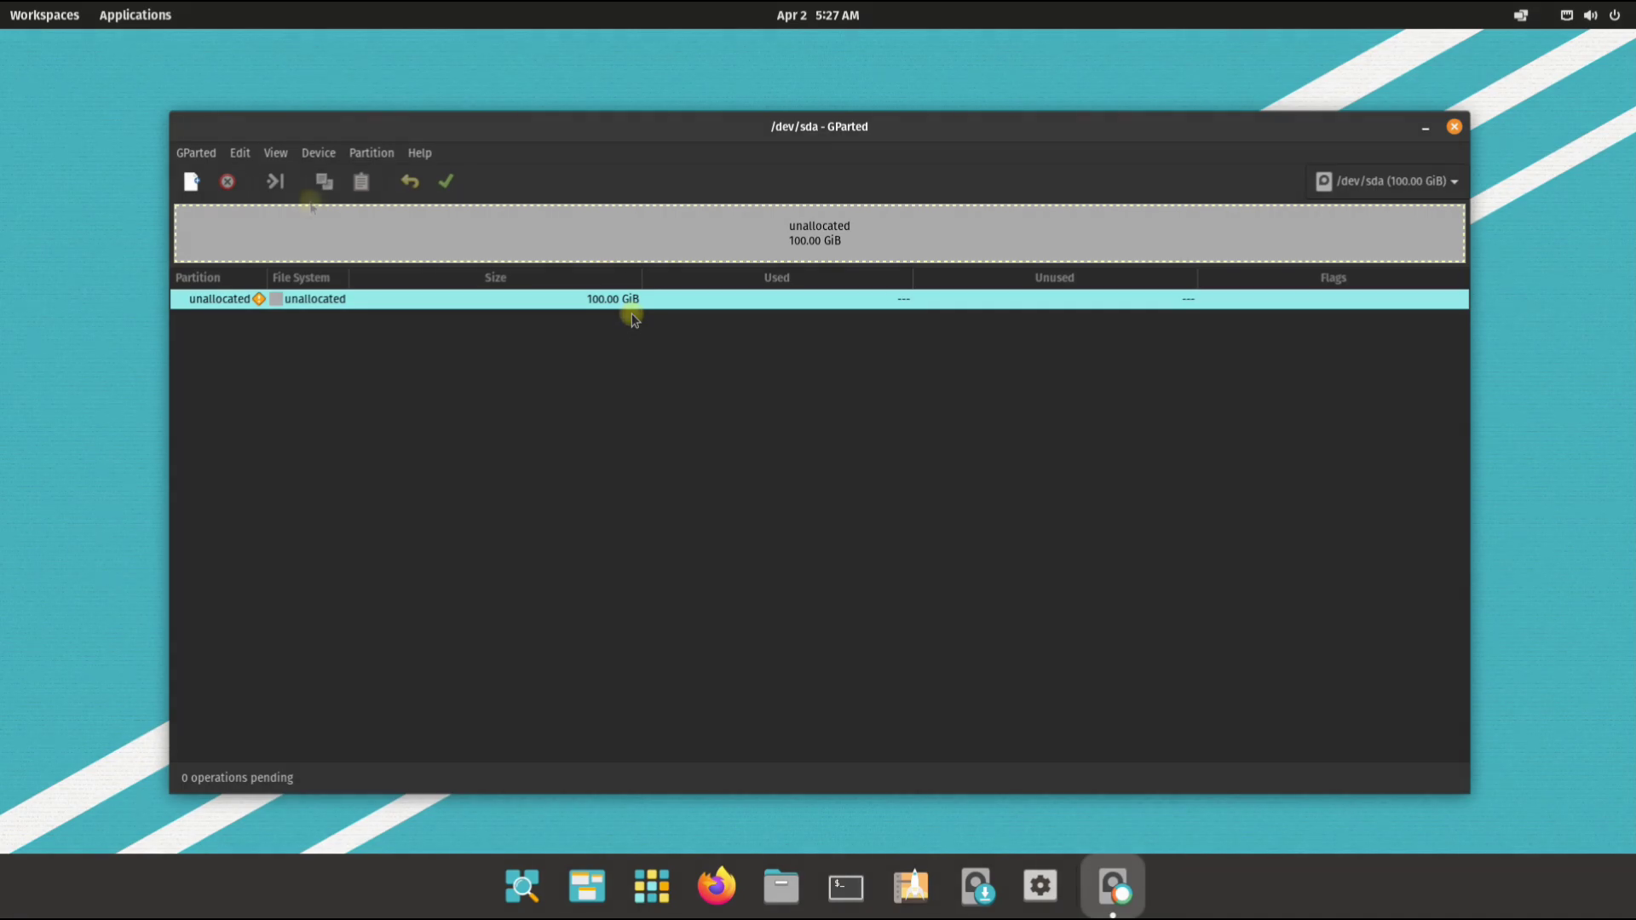
click(317, 154)
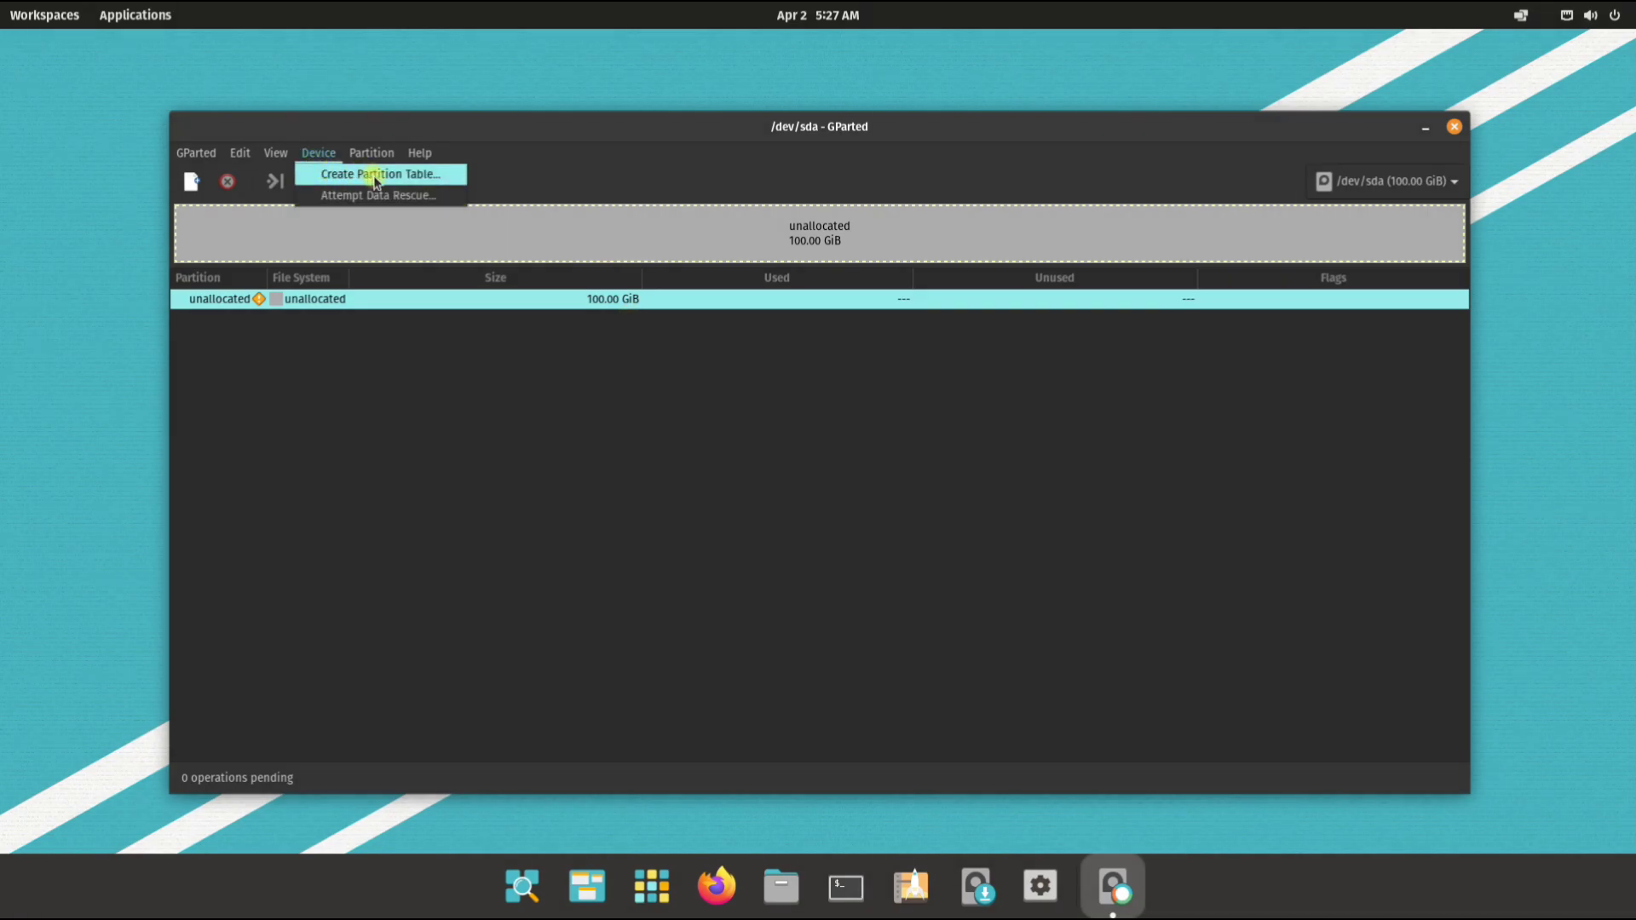
click(410, 183)
click(877, 501)
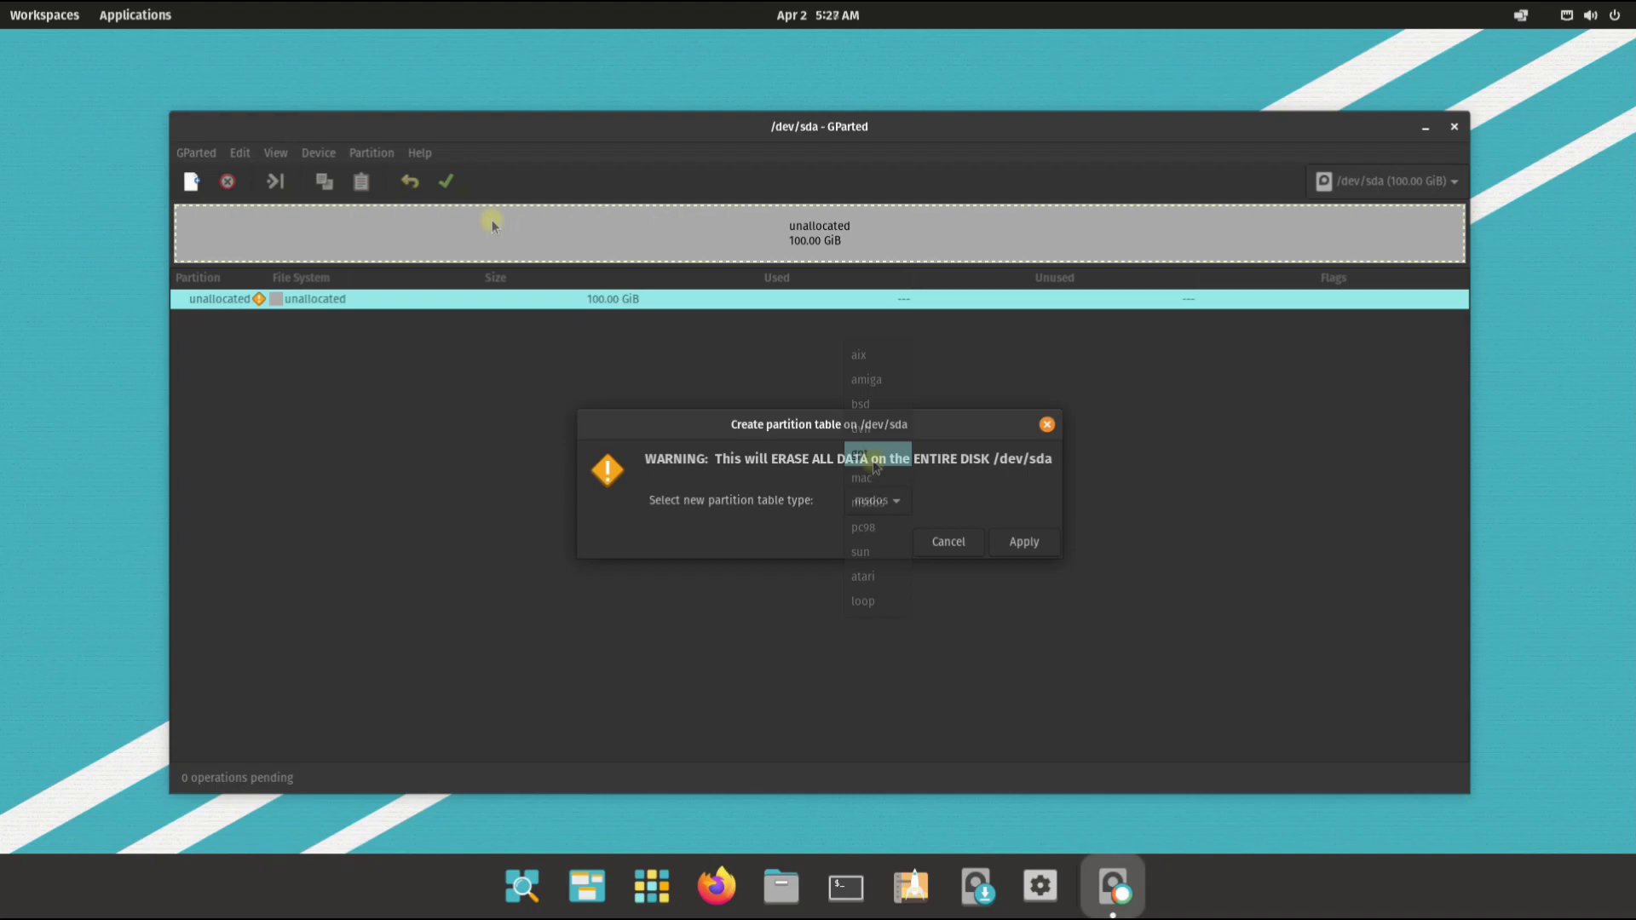
click(888, 460)
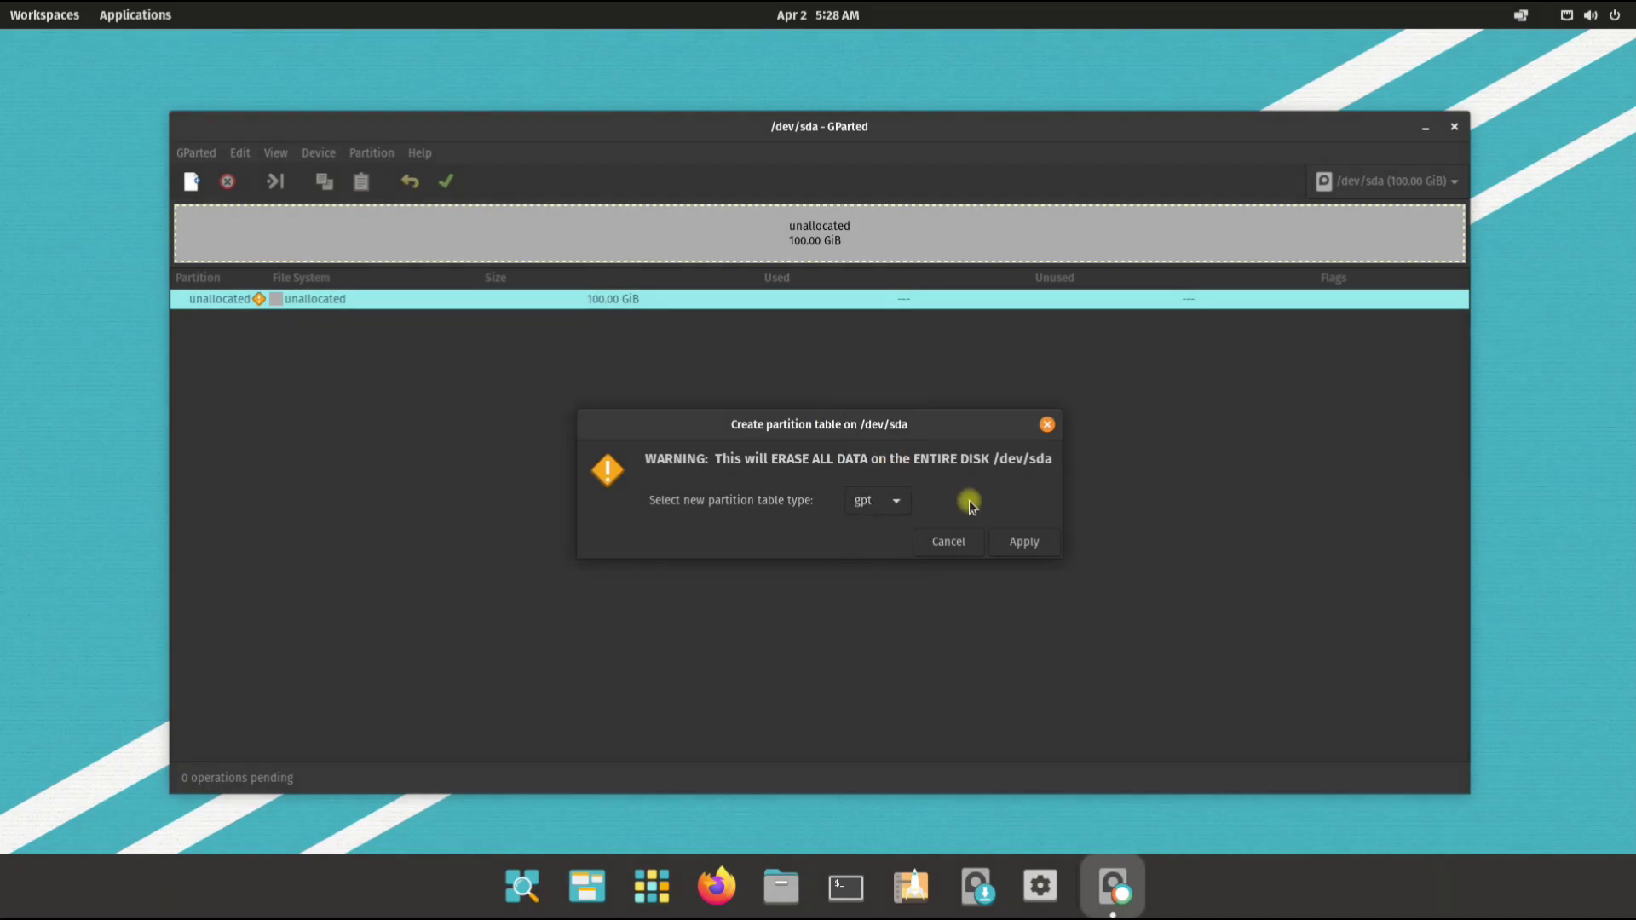
click(1005, 536)
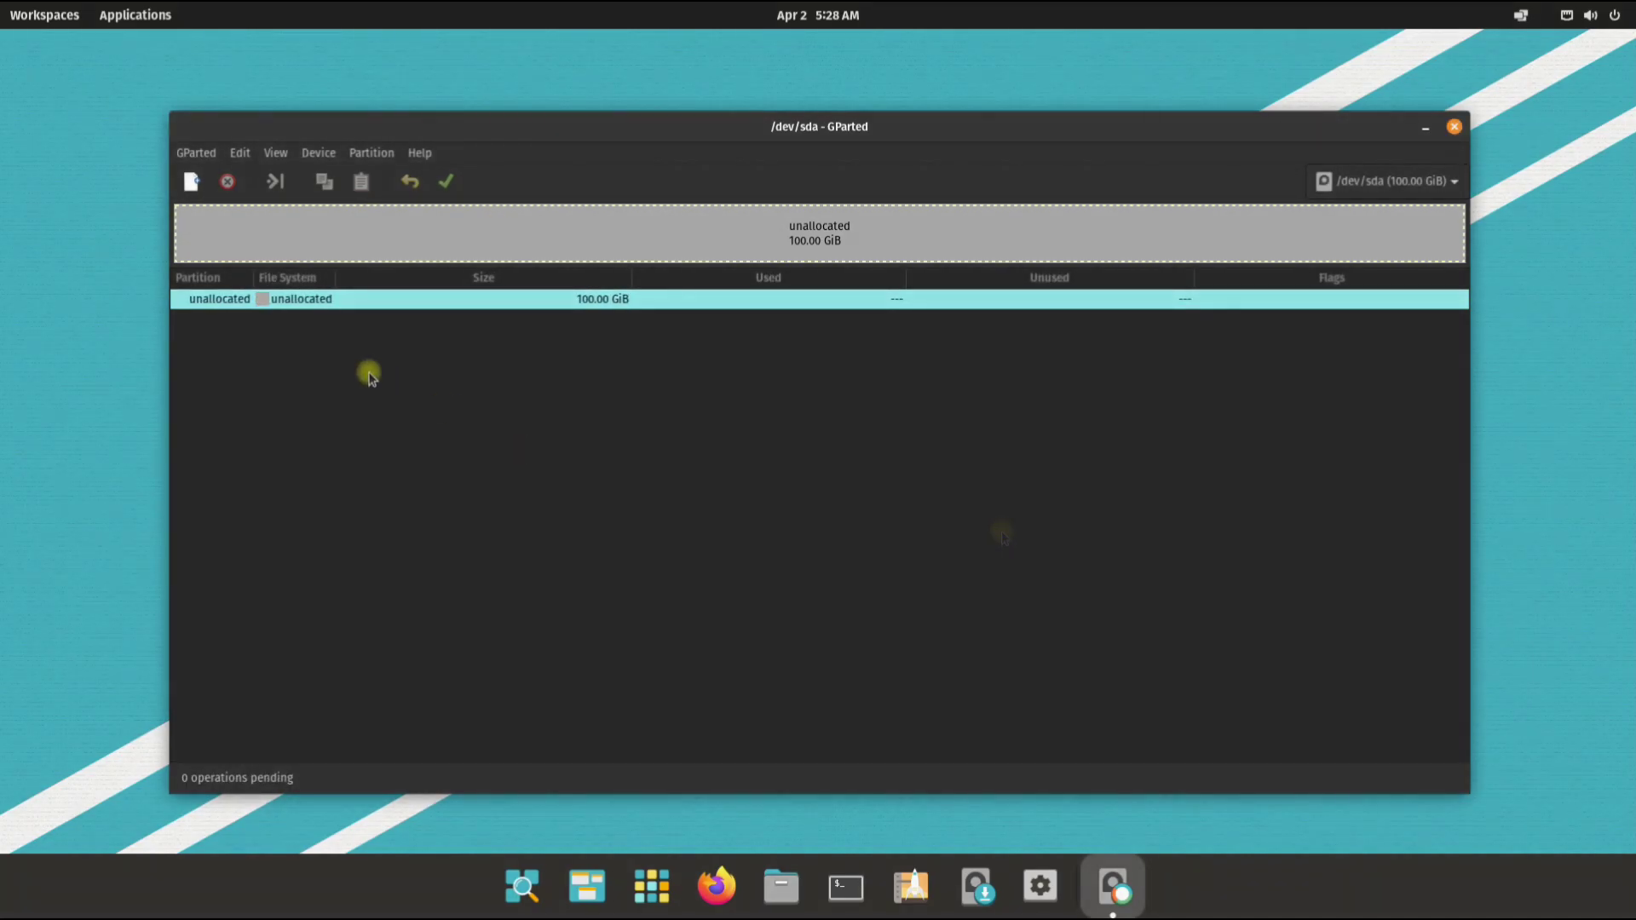
Step: Queue a 512 MiB fat32 partition labelled 'boot efi' in the unallocated space
right_click(320, 307)
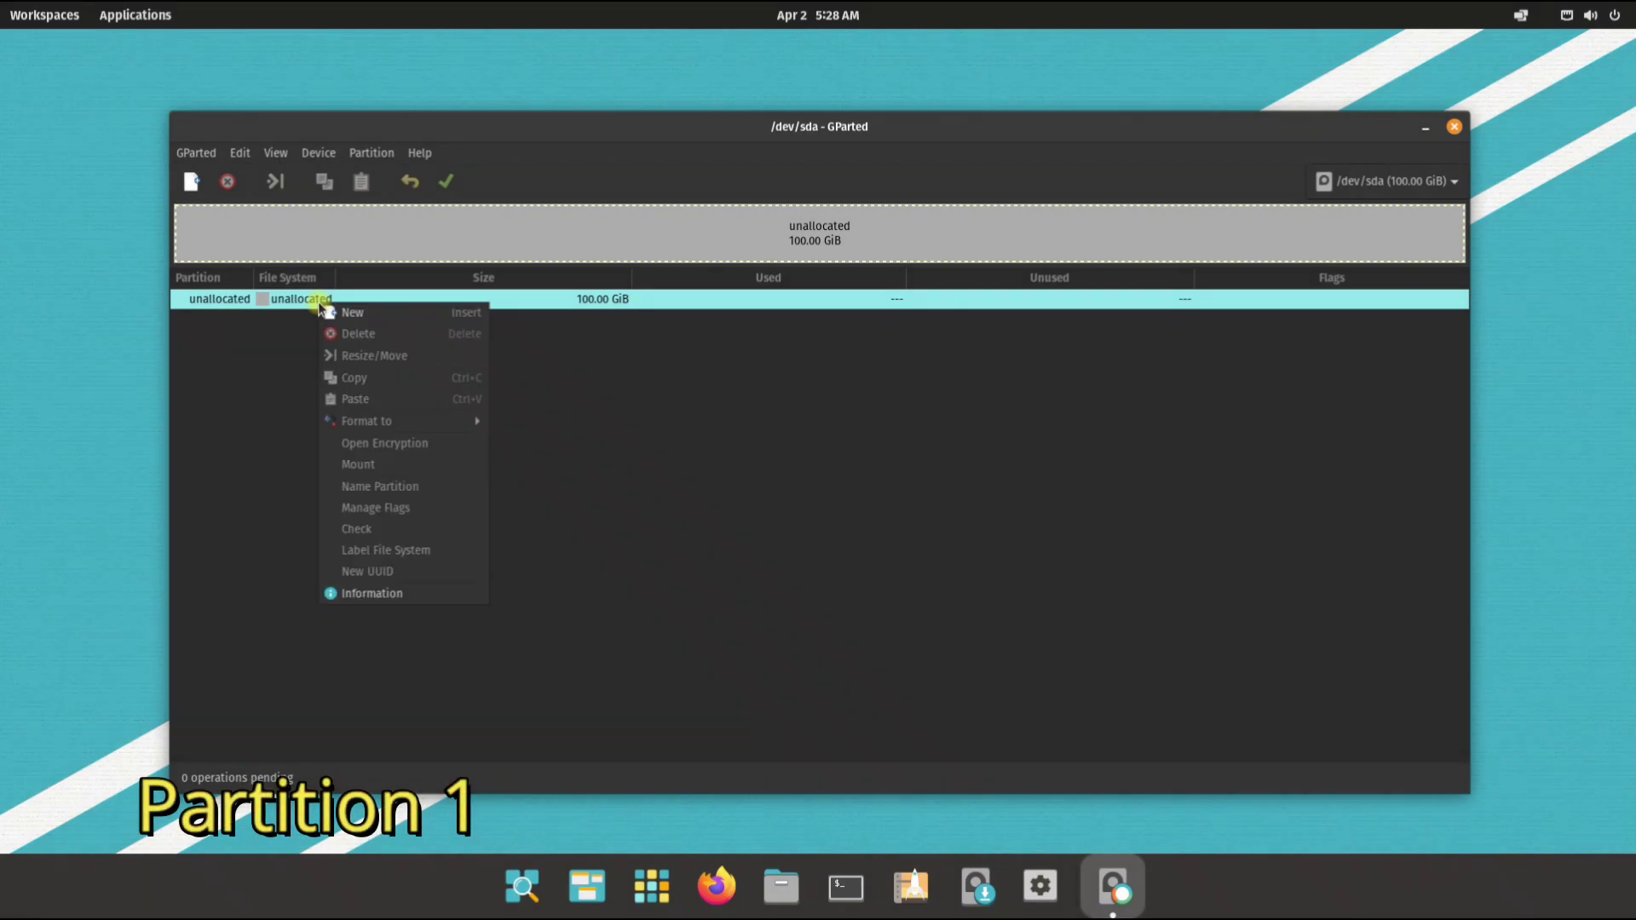
click(334, 320)
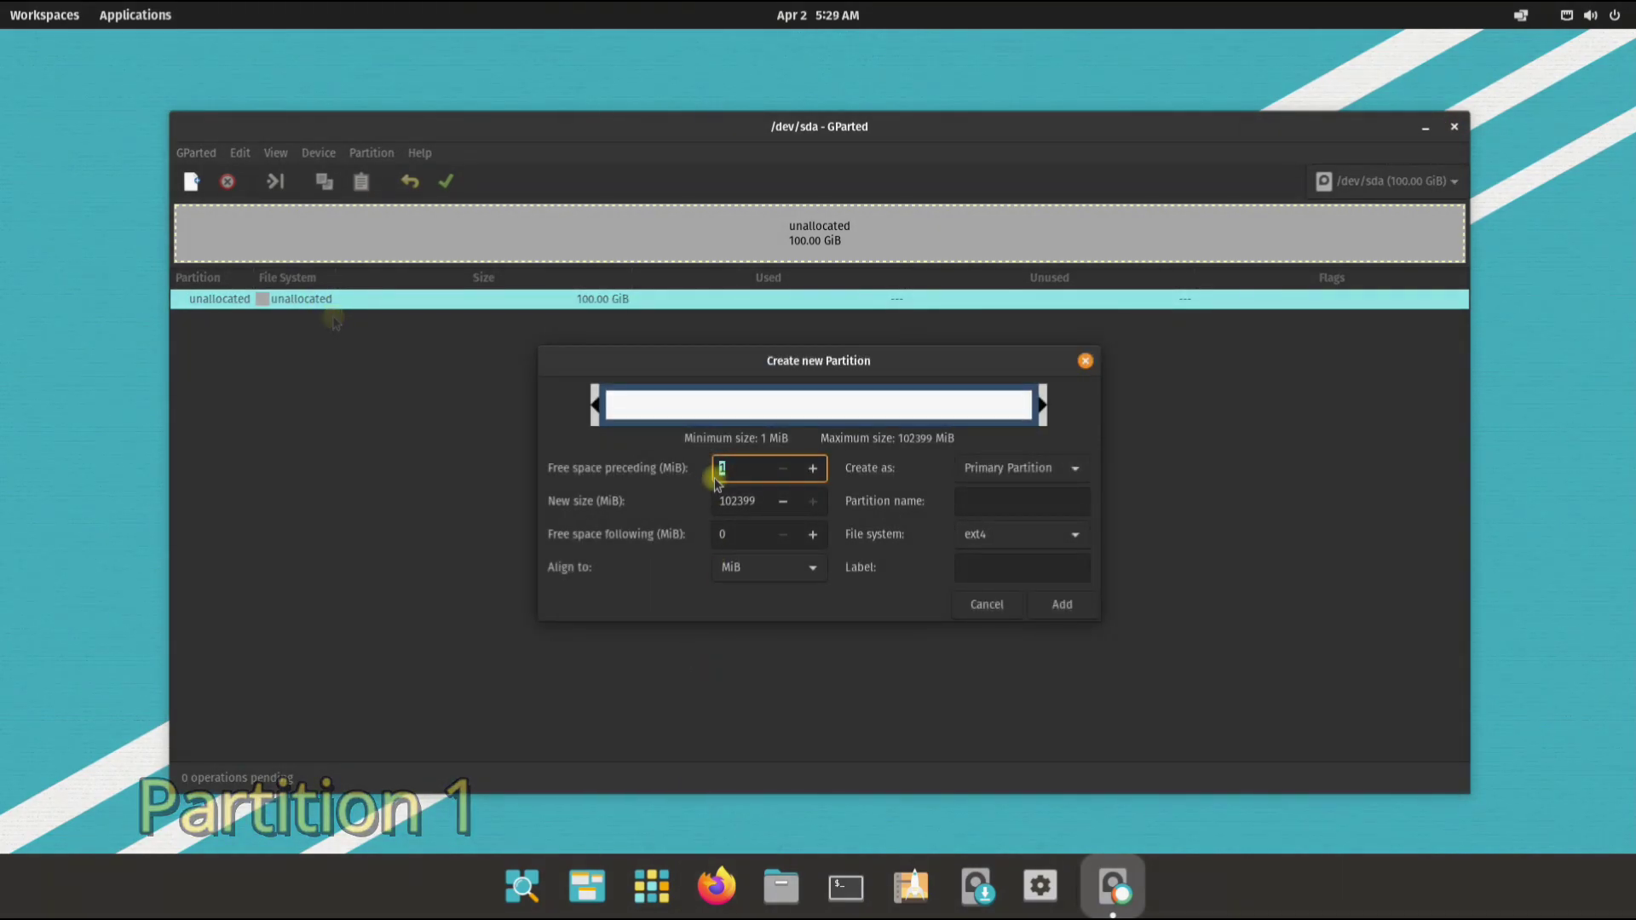
drag(749, 498, 718, 500)
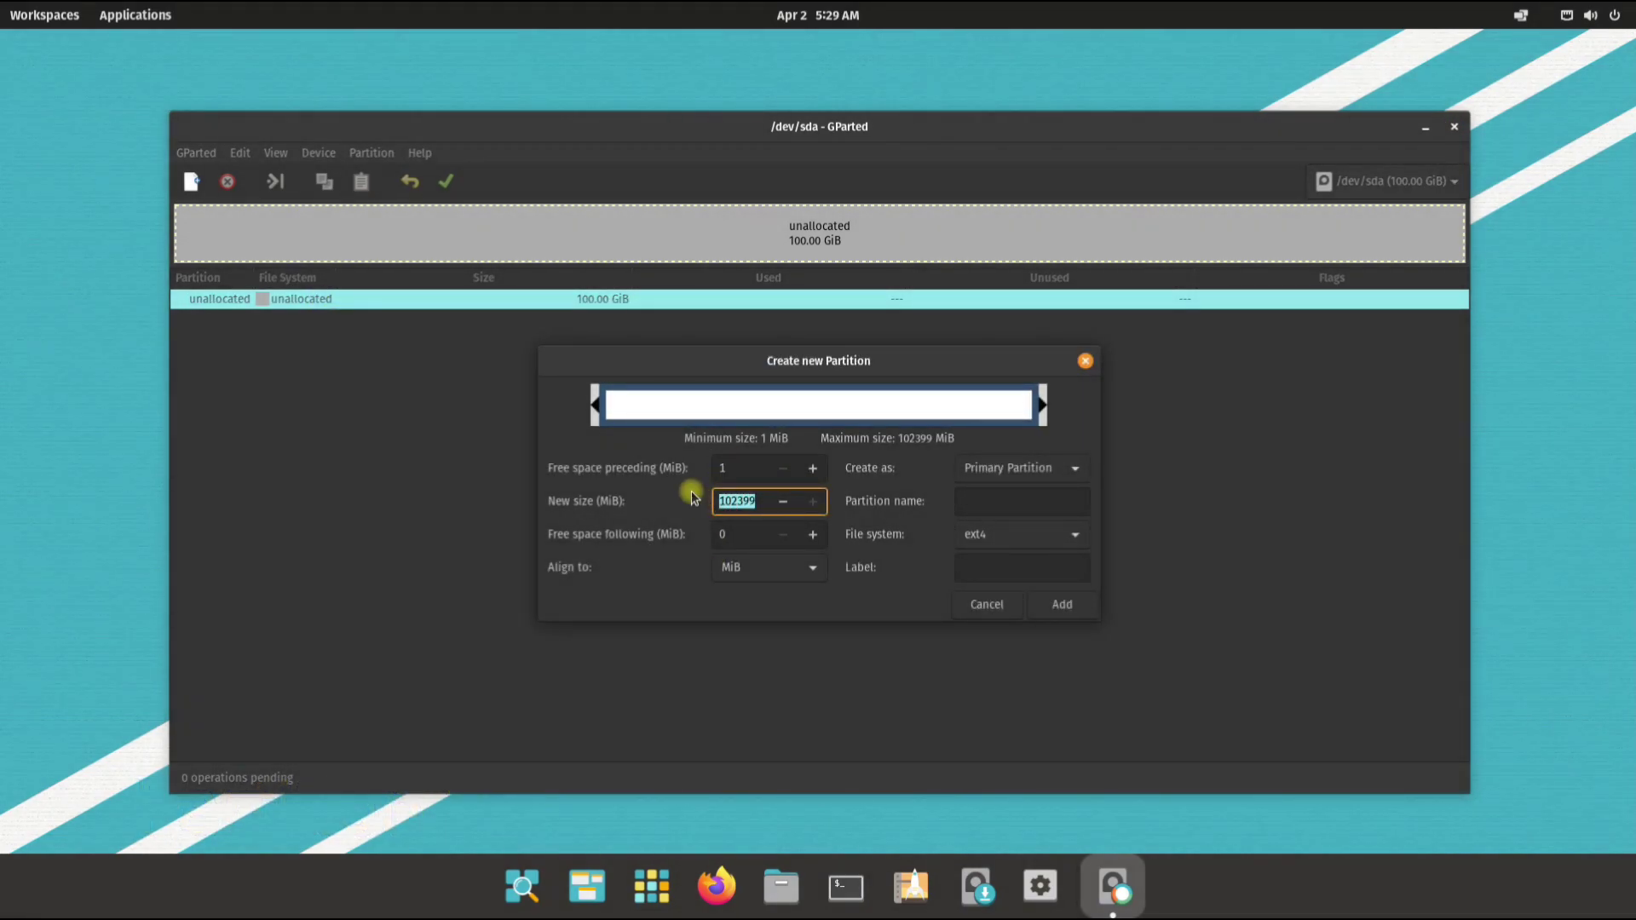
text(512)
click(1071, 537)
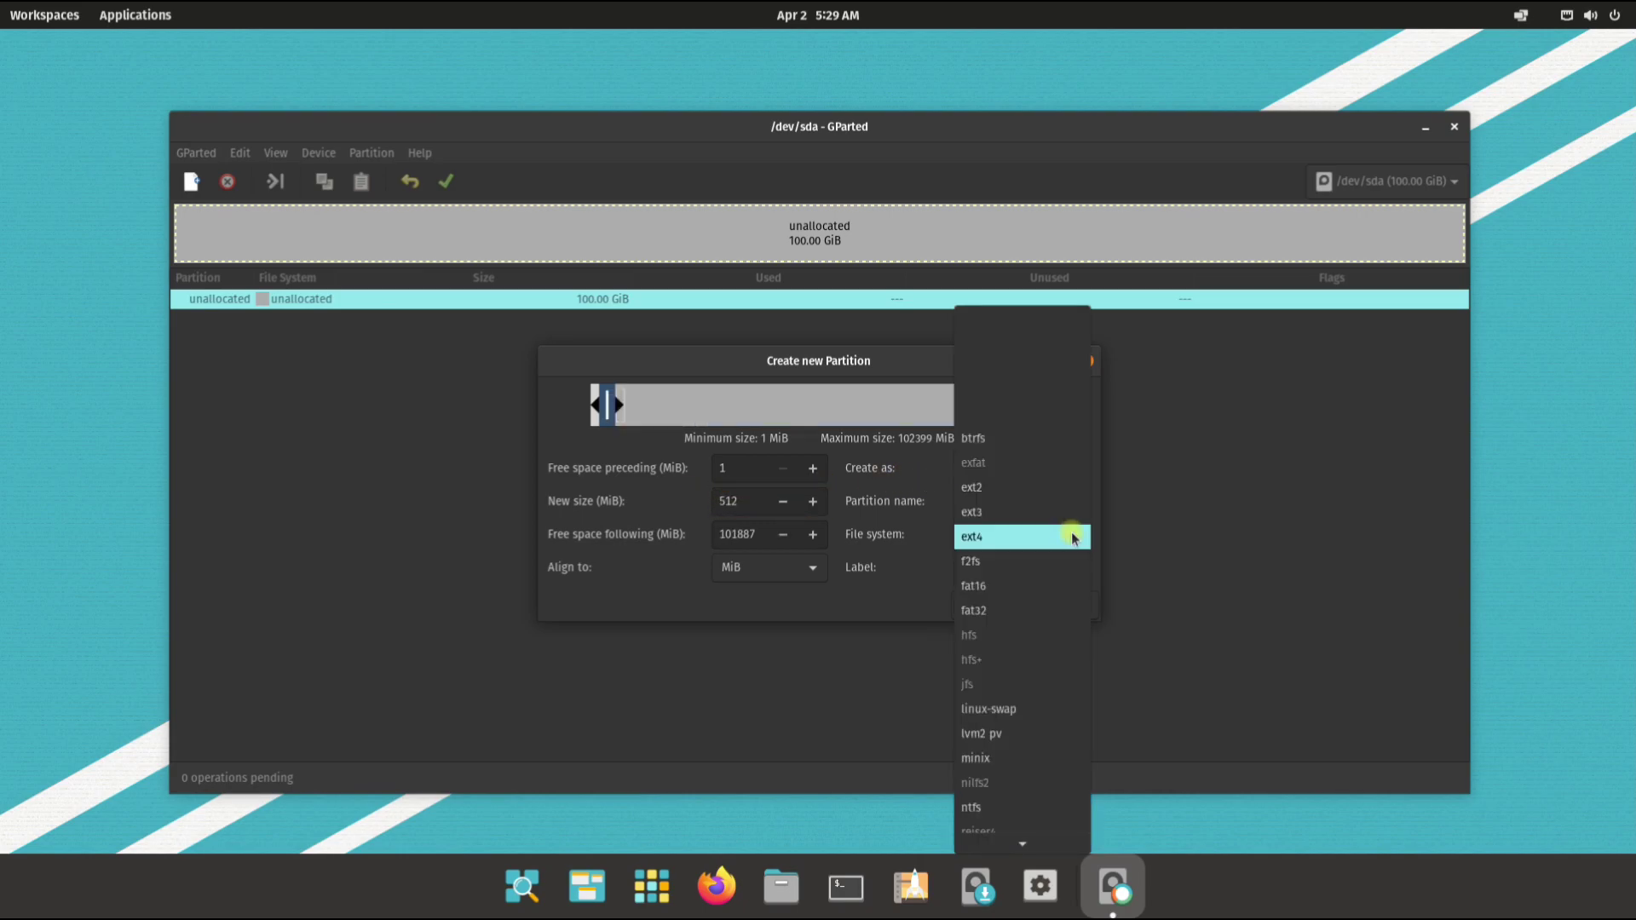
scroll(1033, 596, down, 3)
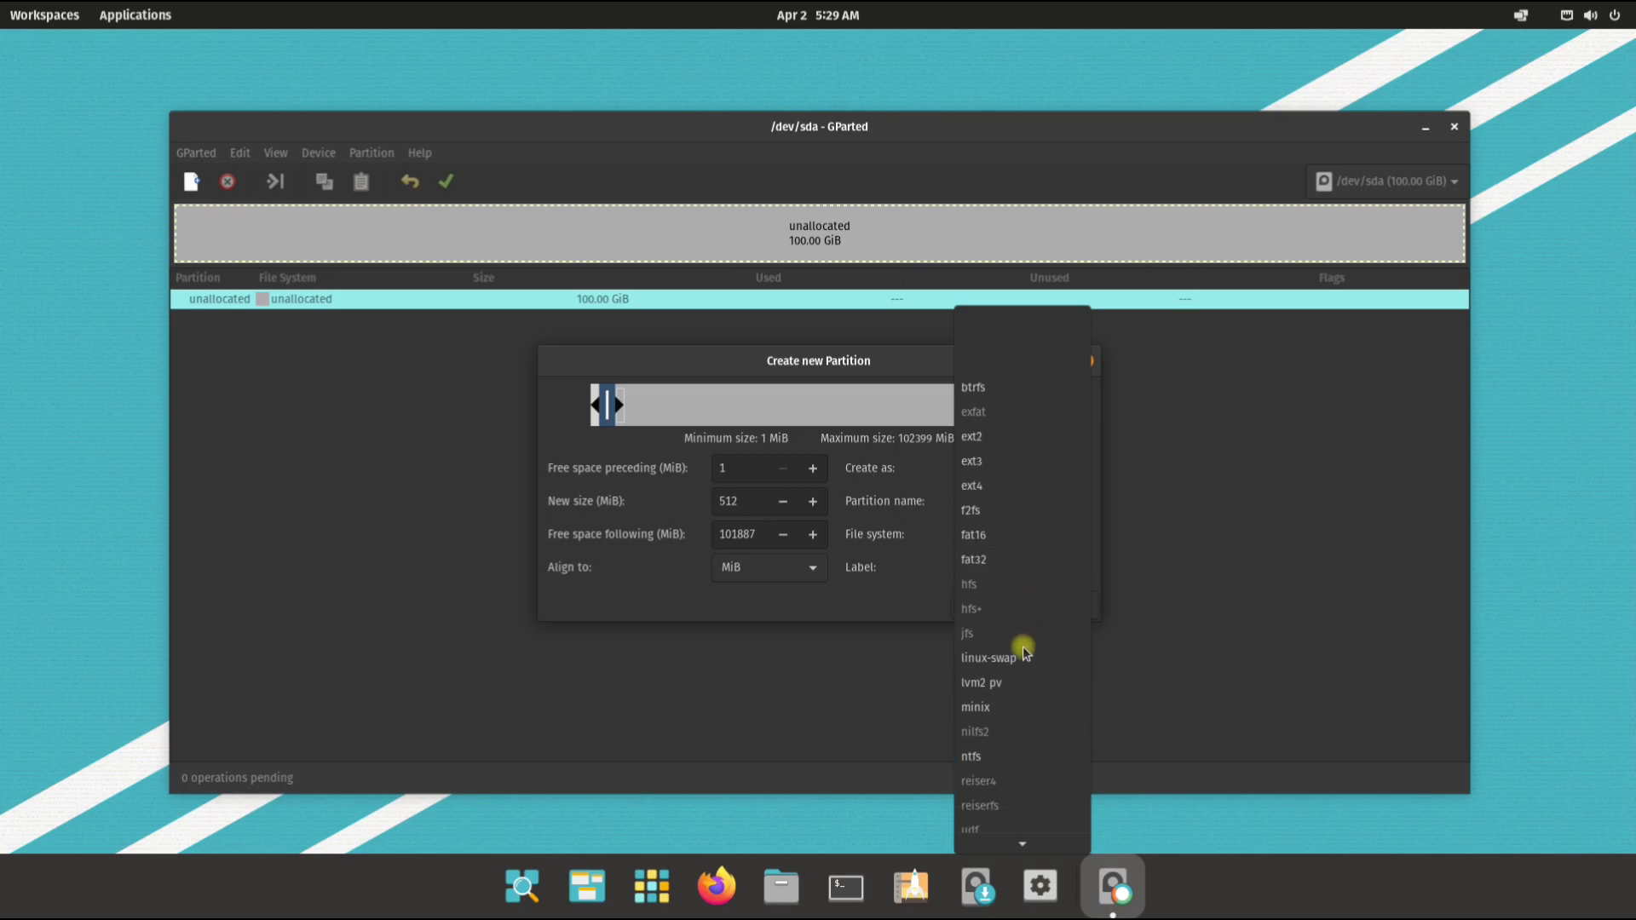
click(1012, 547)
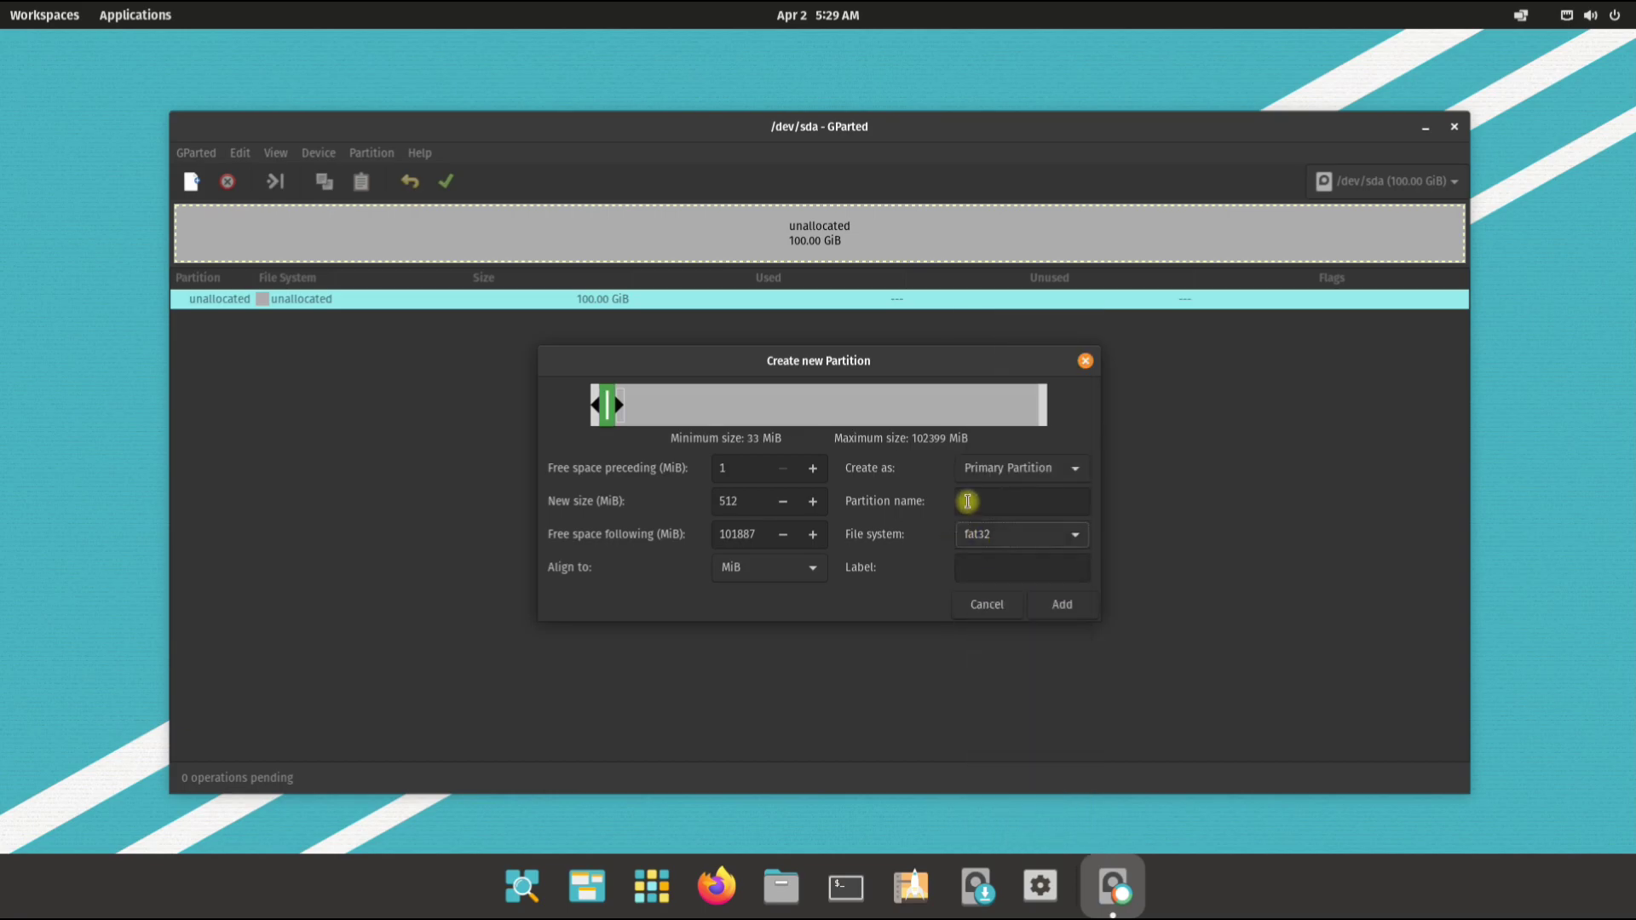
click(987, 560)
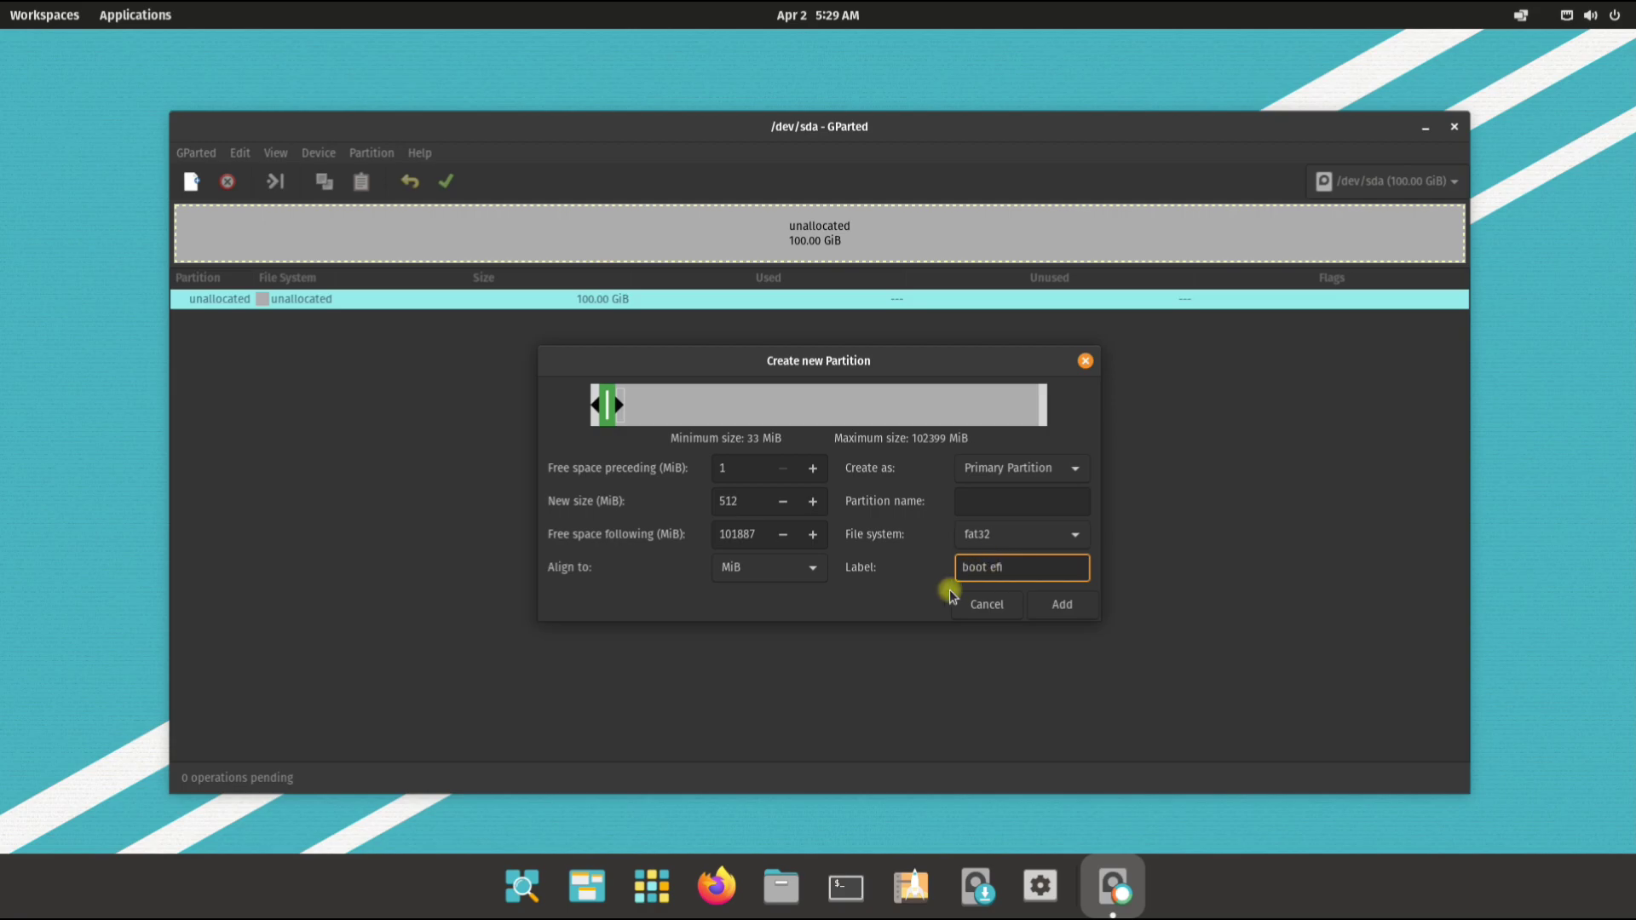
click(1053, 603)
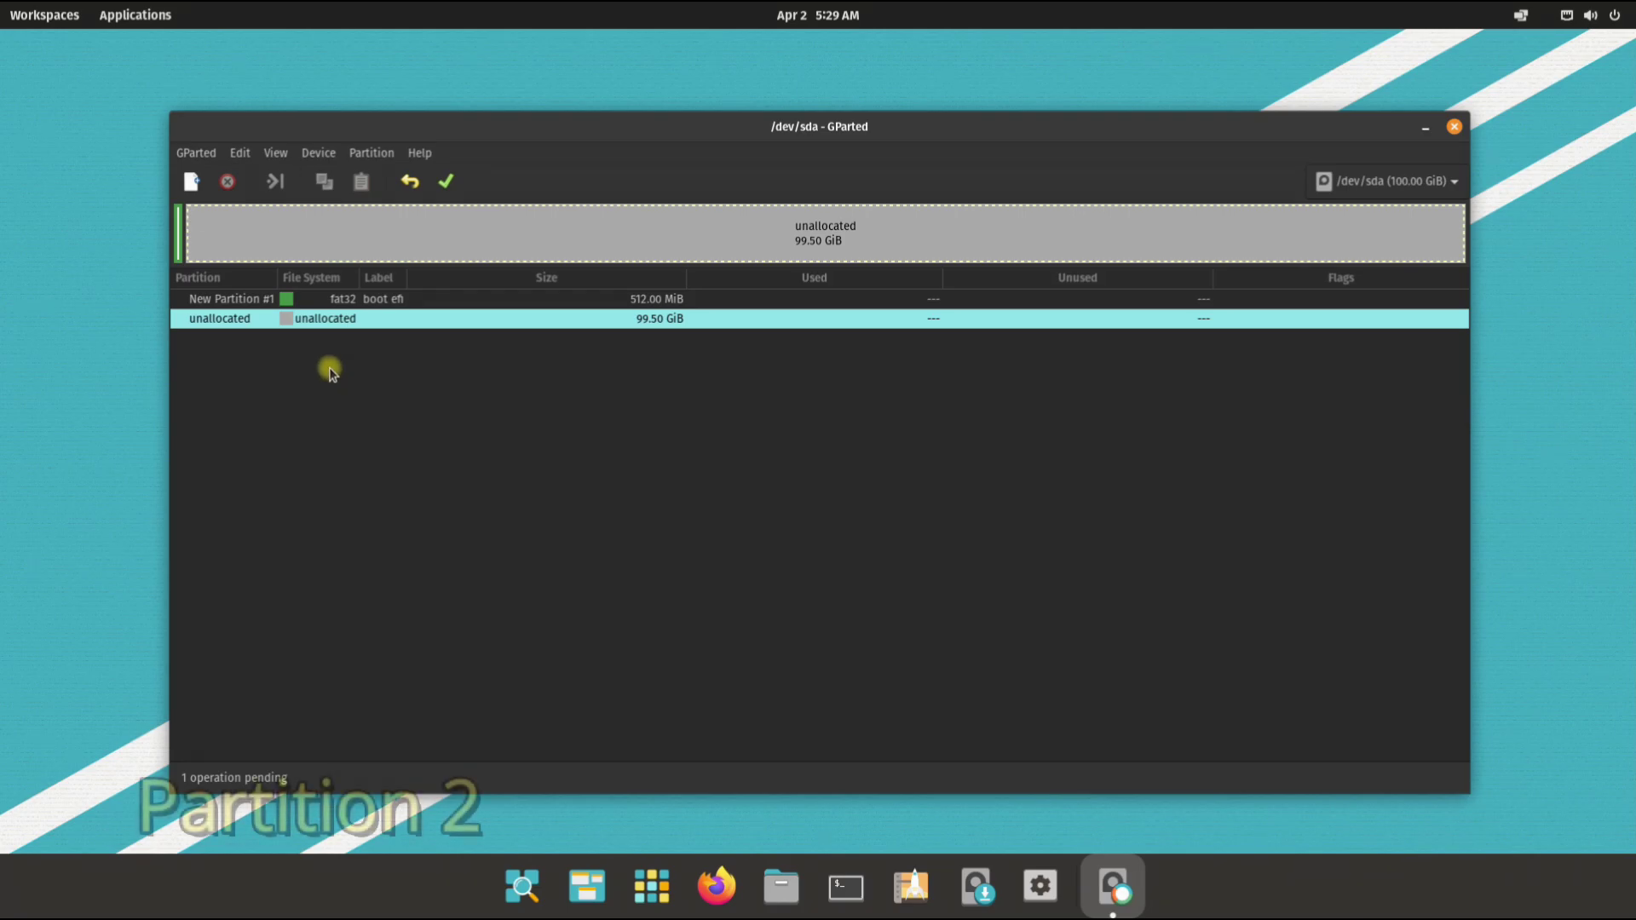
Step: Queue a 35000 MiB ext4 partition with name and label 'root'
right_click(319, 319)
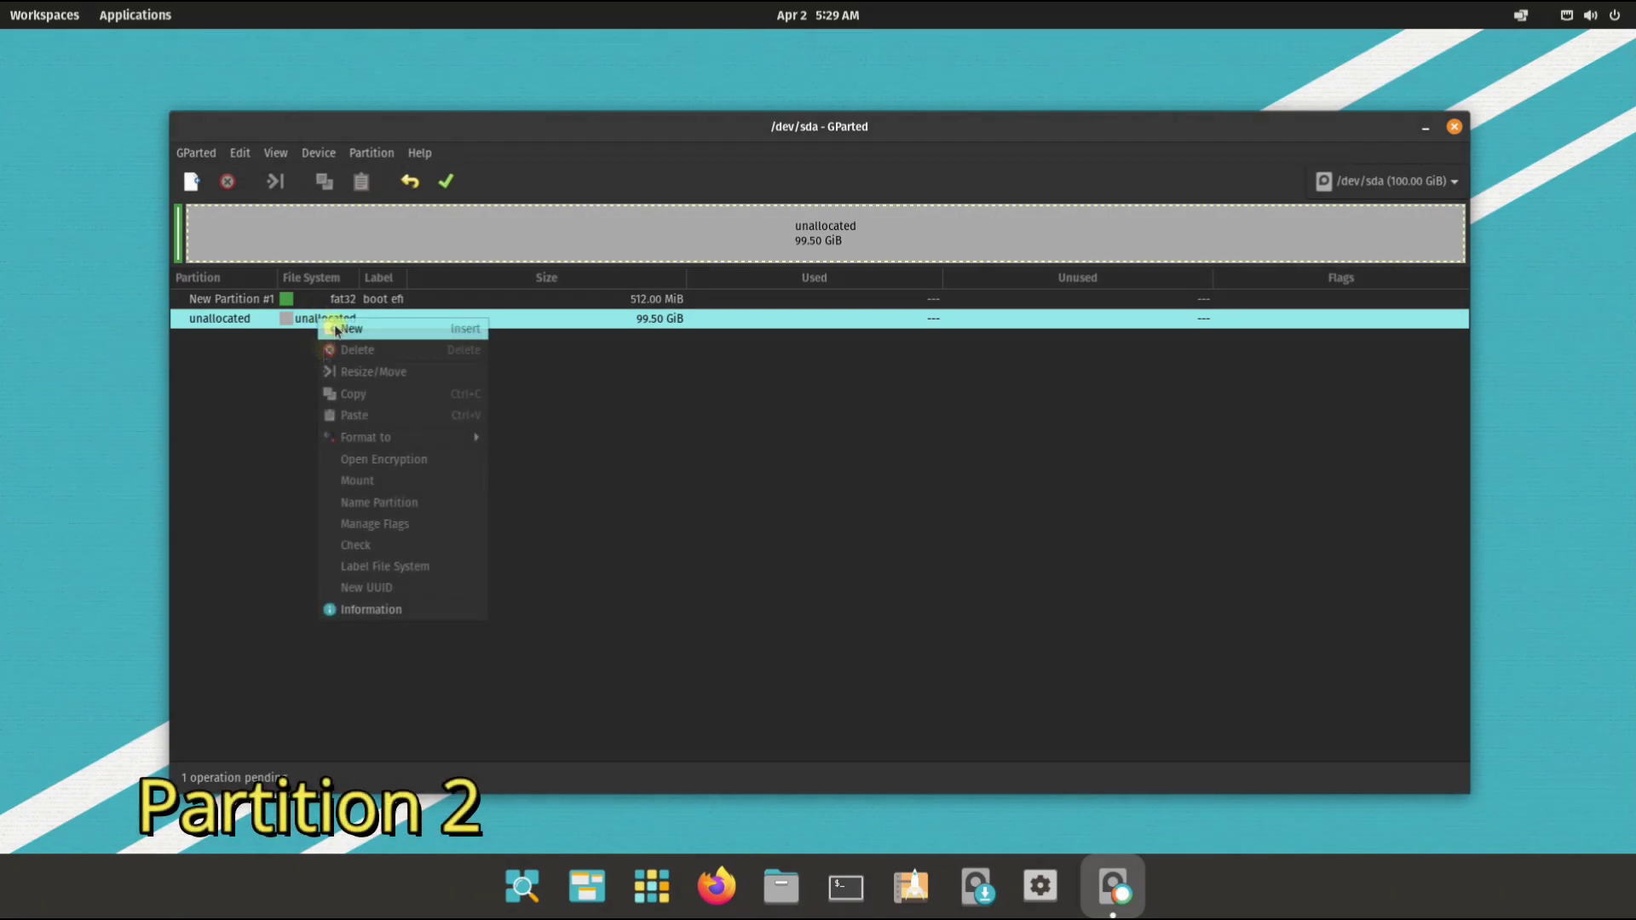
click(343, 331)
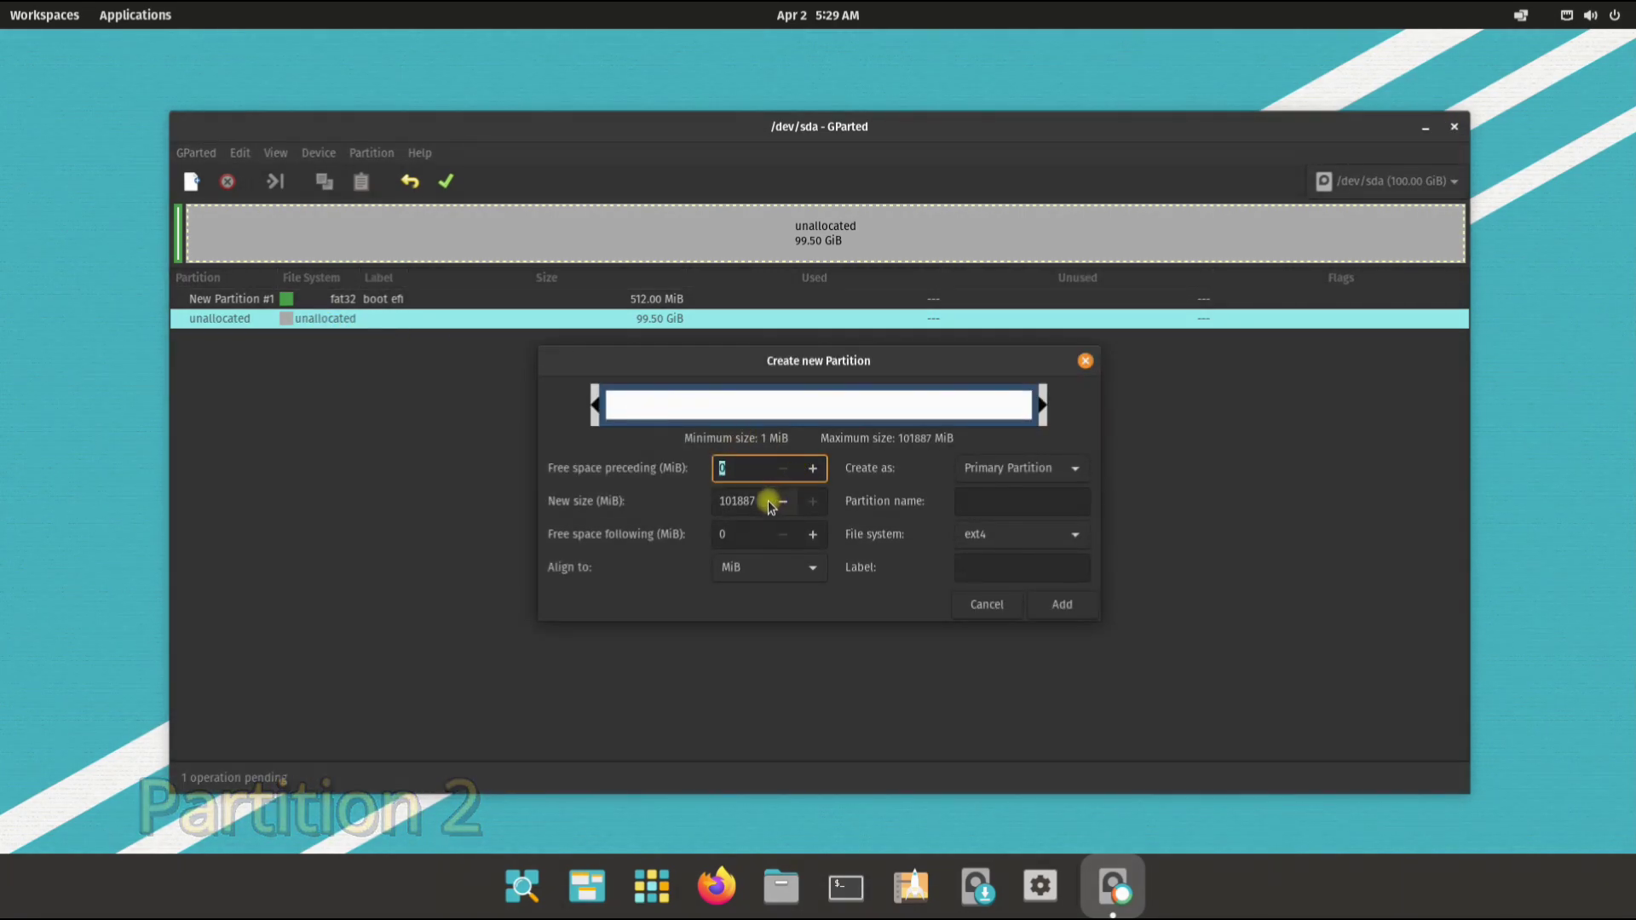
double_click(725, 502)
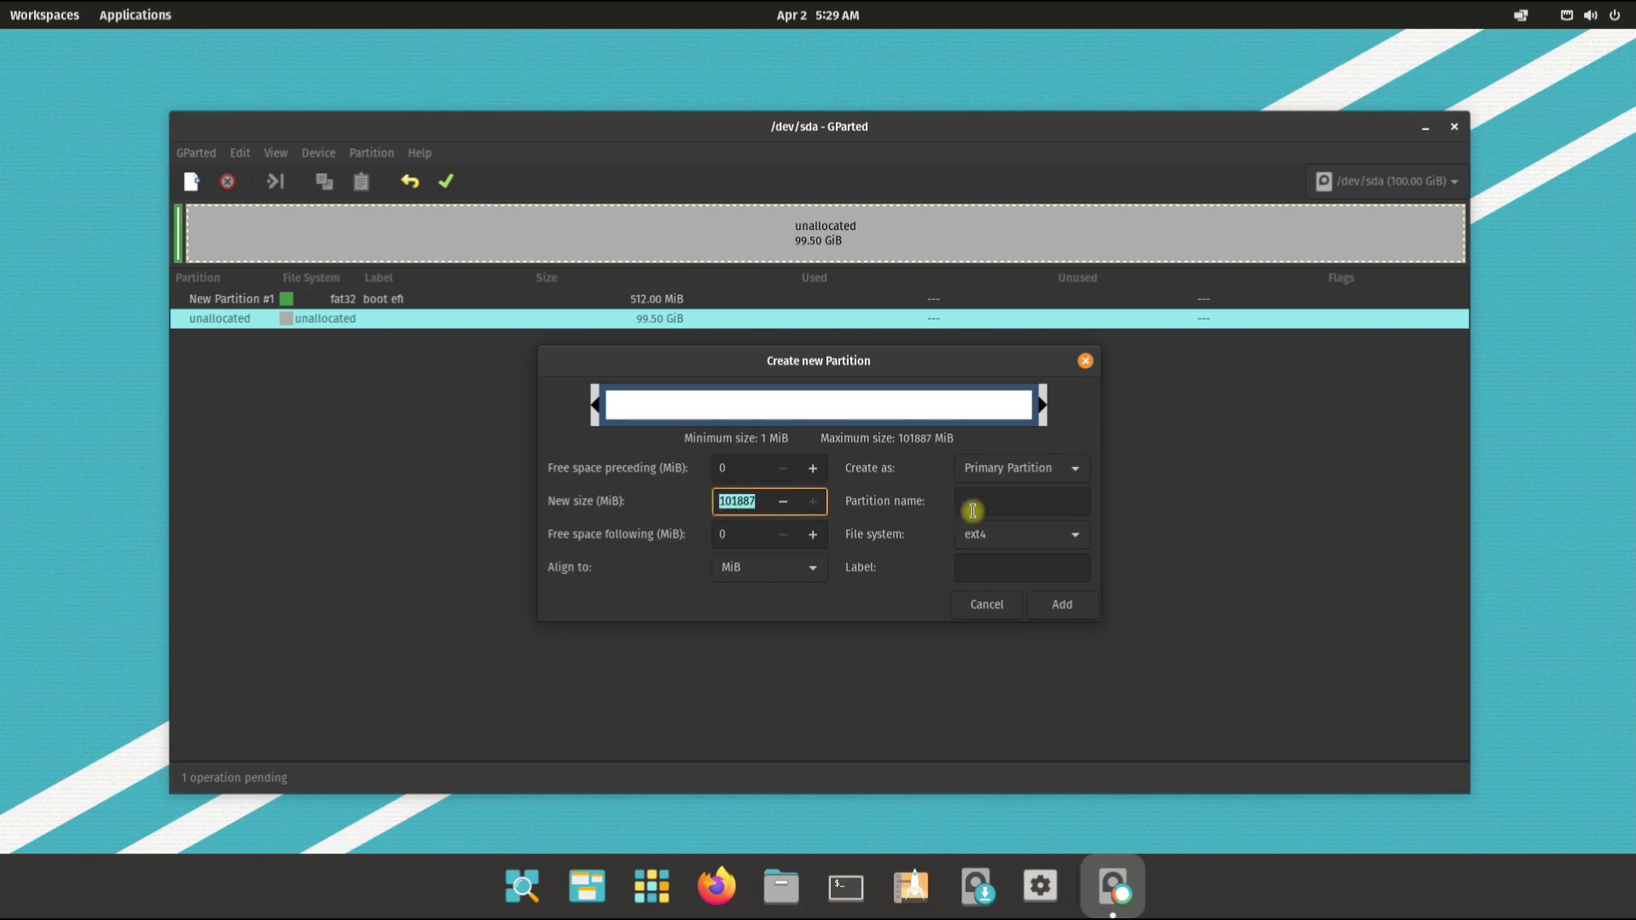
text(35000)
click(1009, 506)
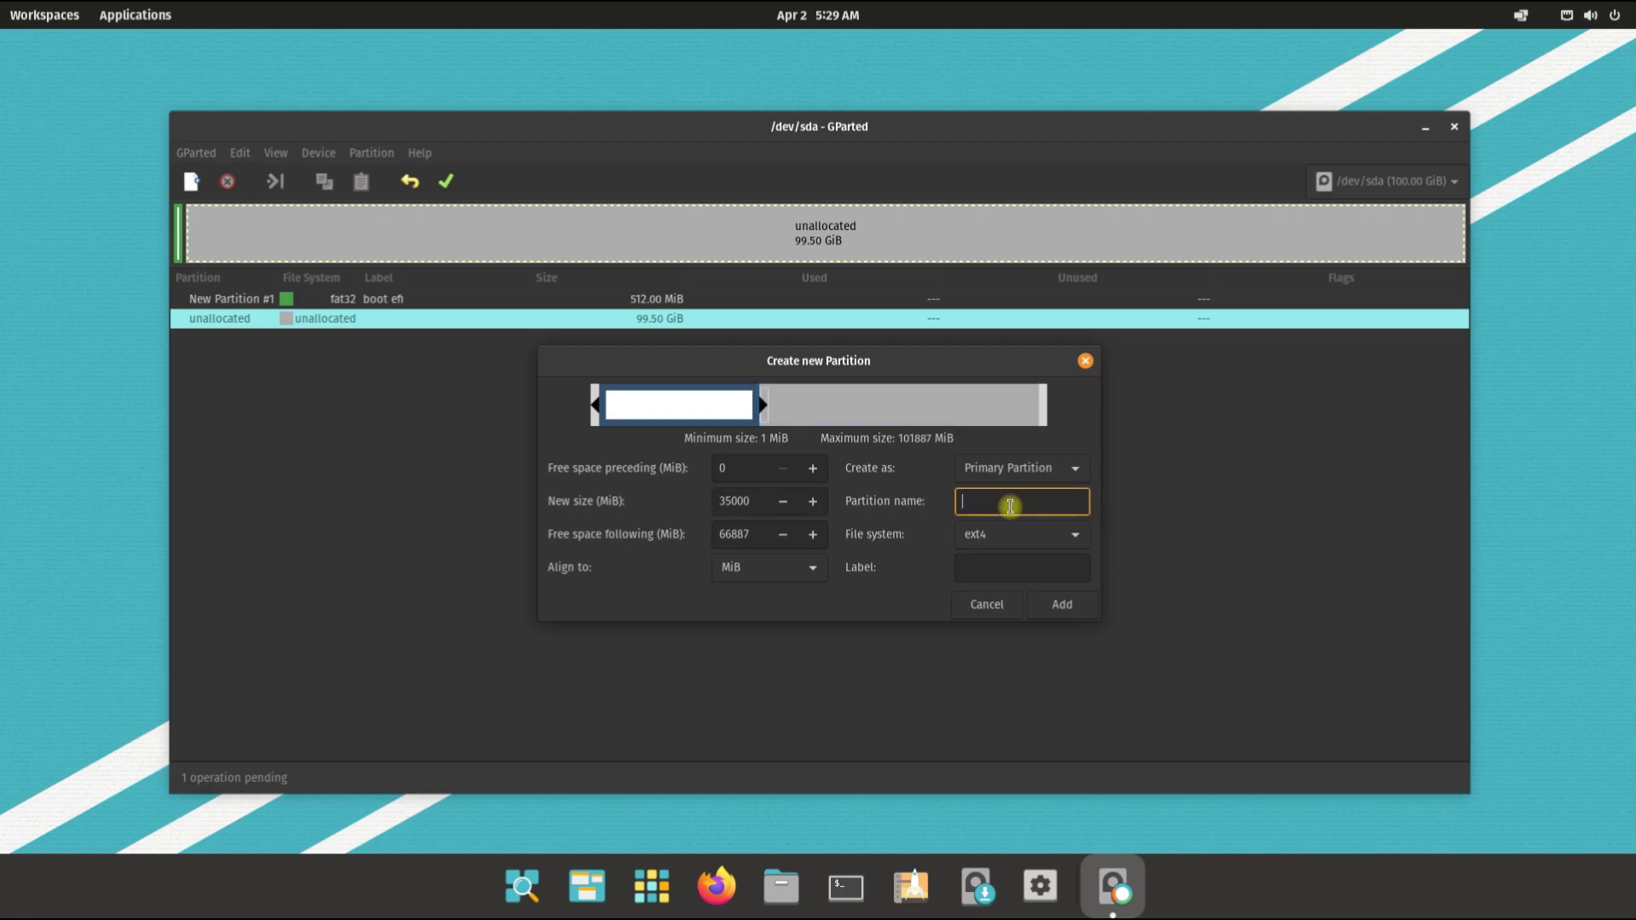
text(root)
click(1024, 566)
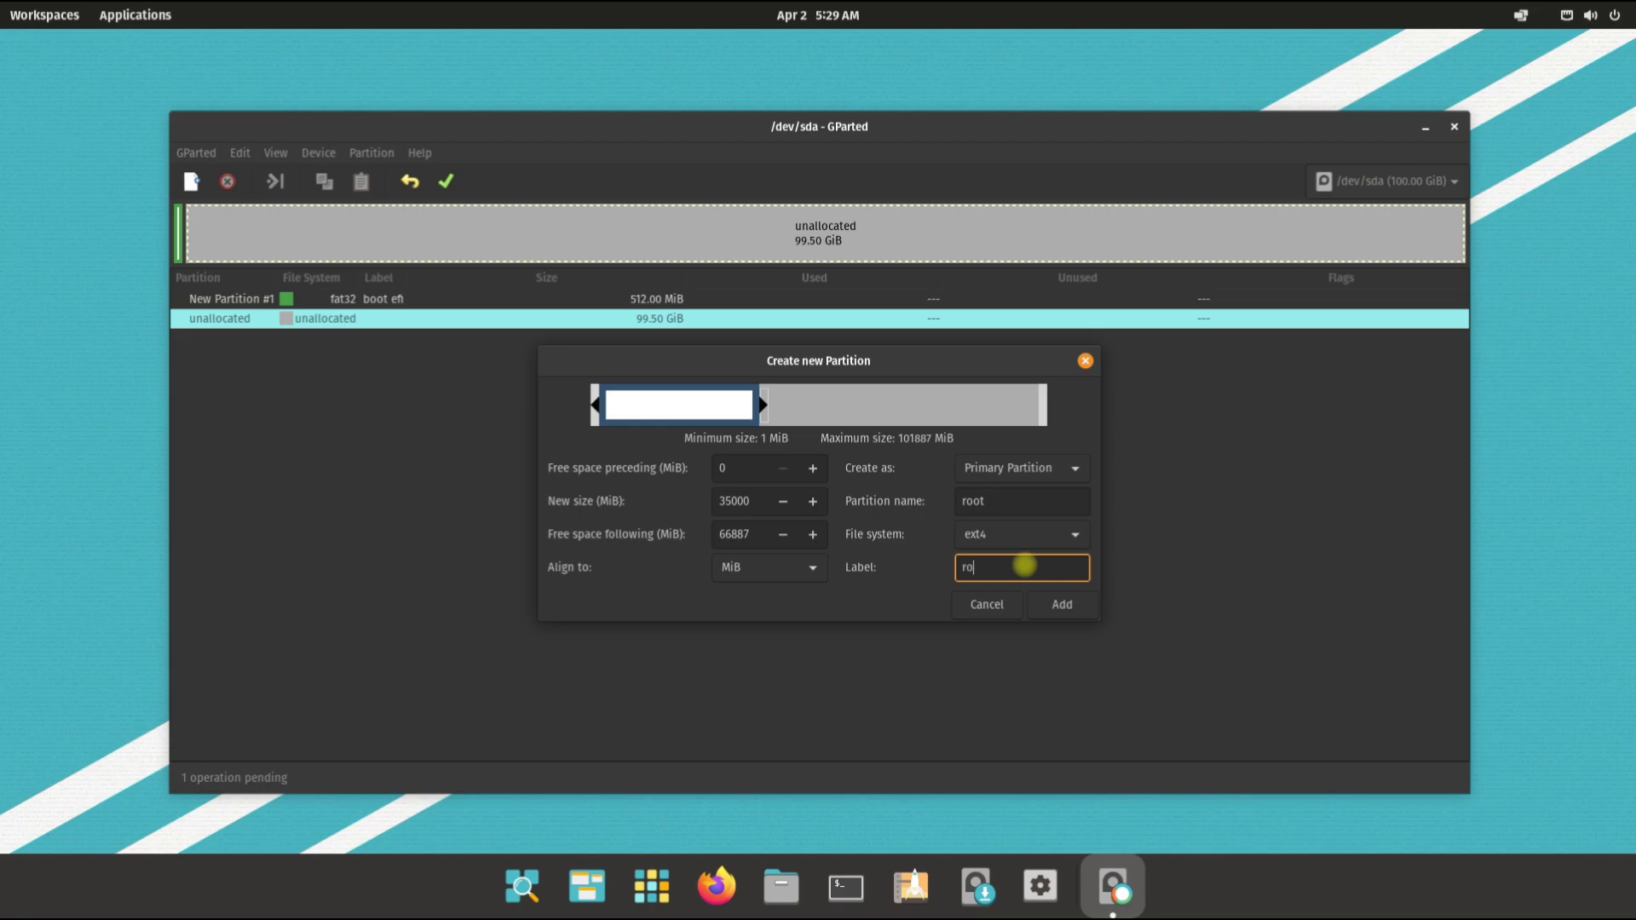
text(root)
click(1012, 541)
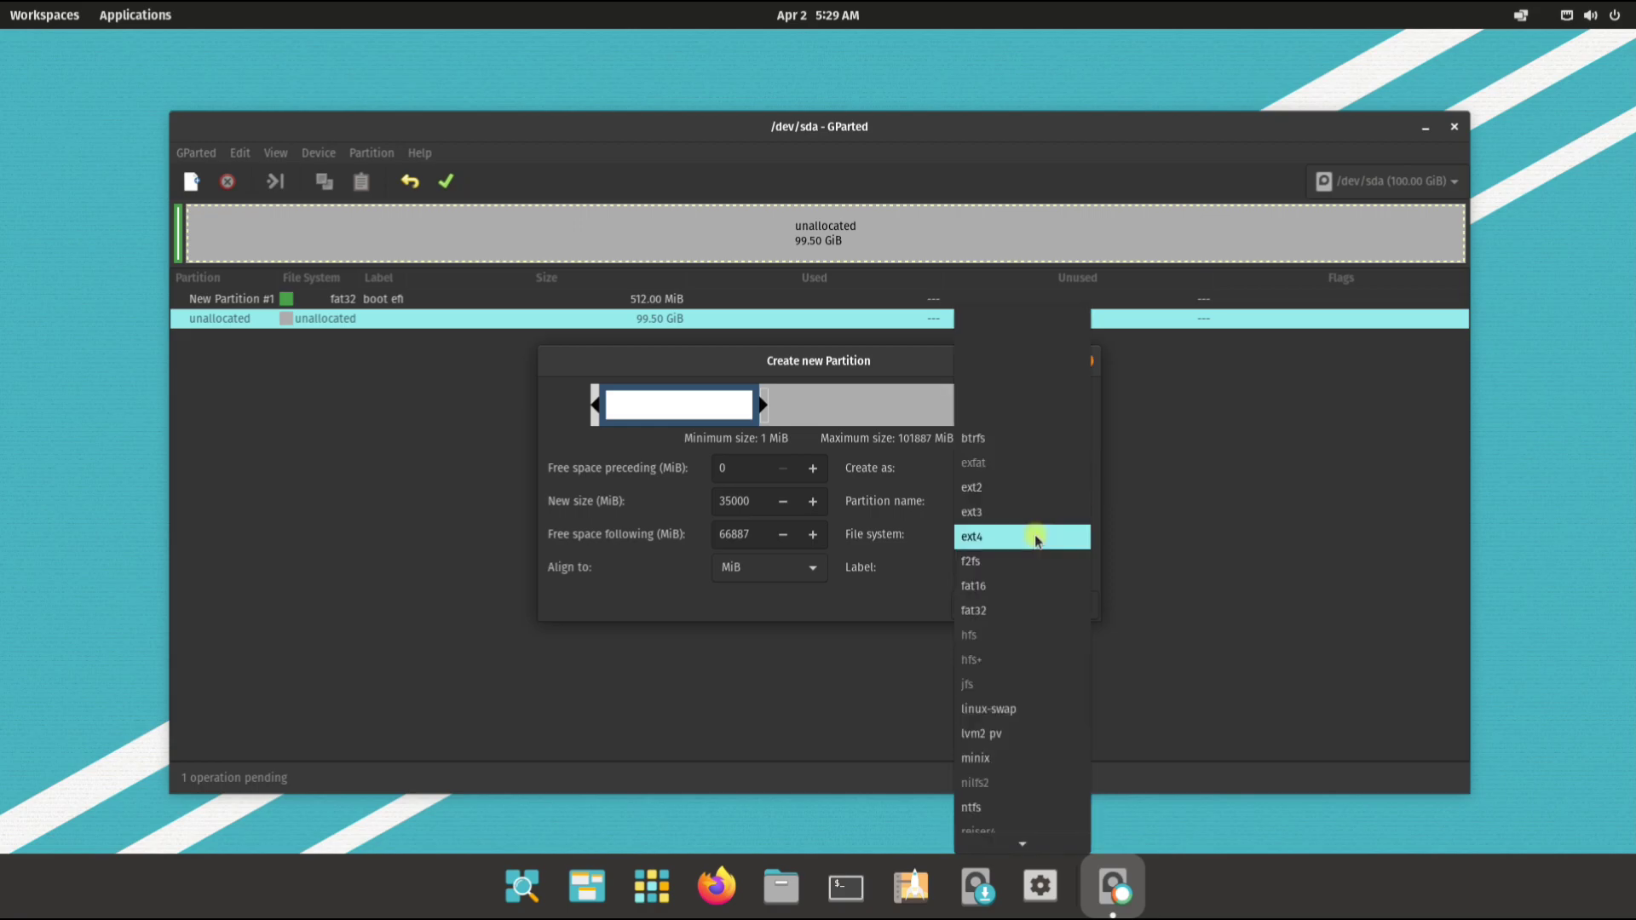
click(1037, 540)
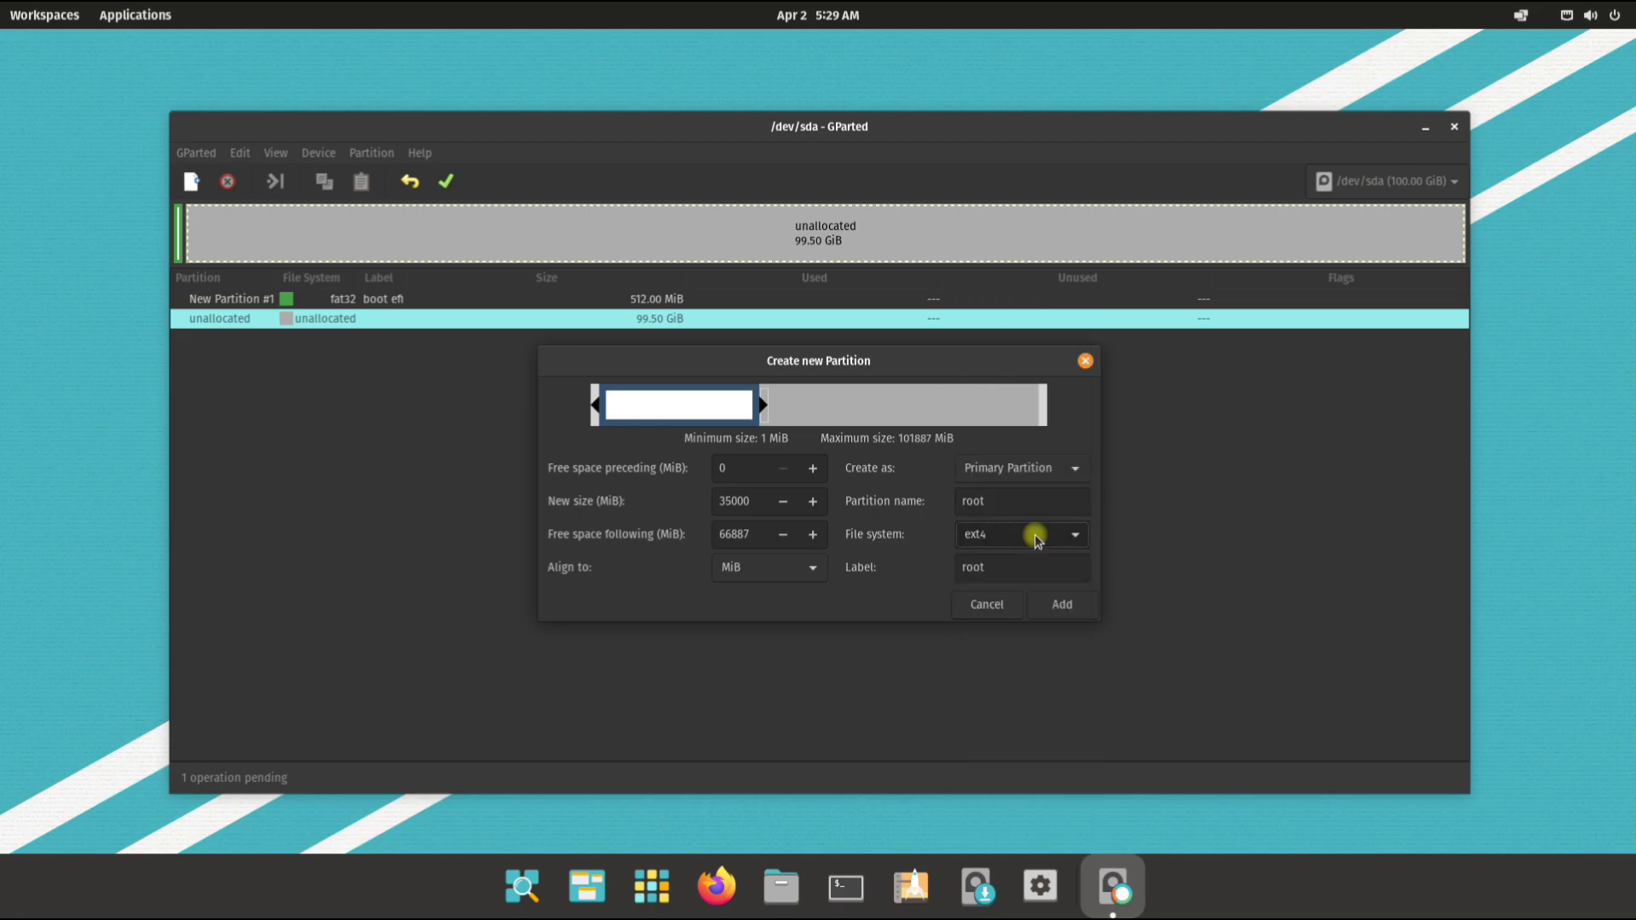
click(1062, 607)
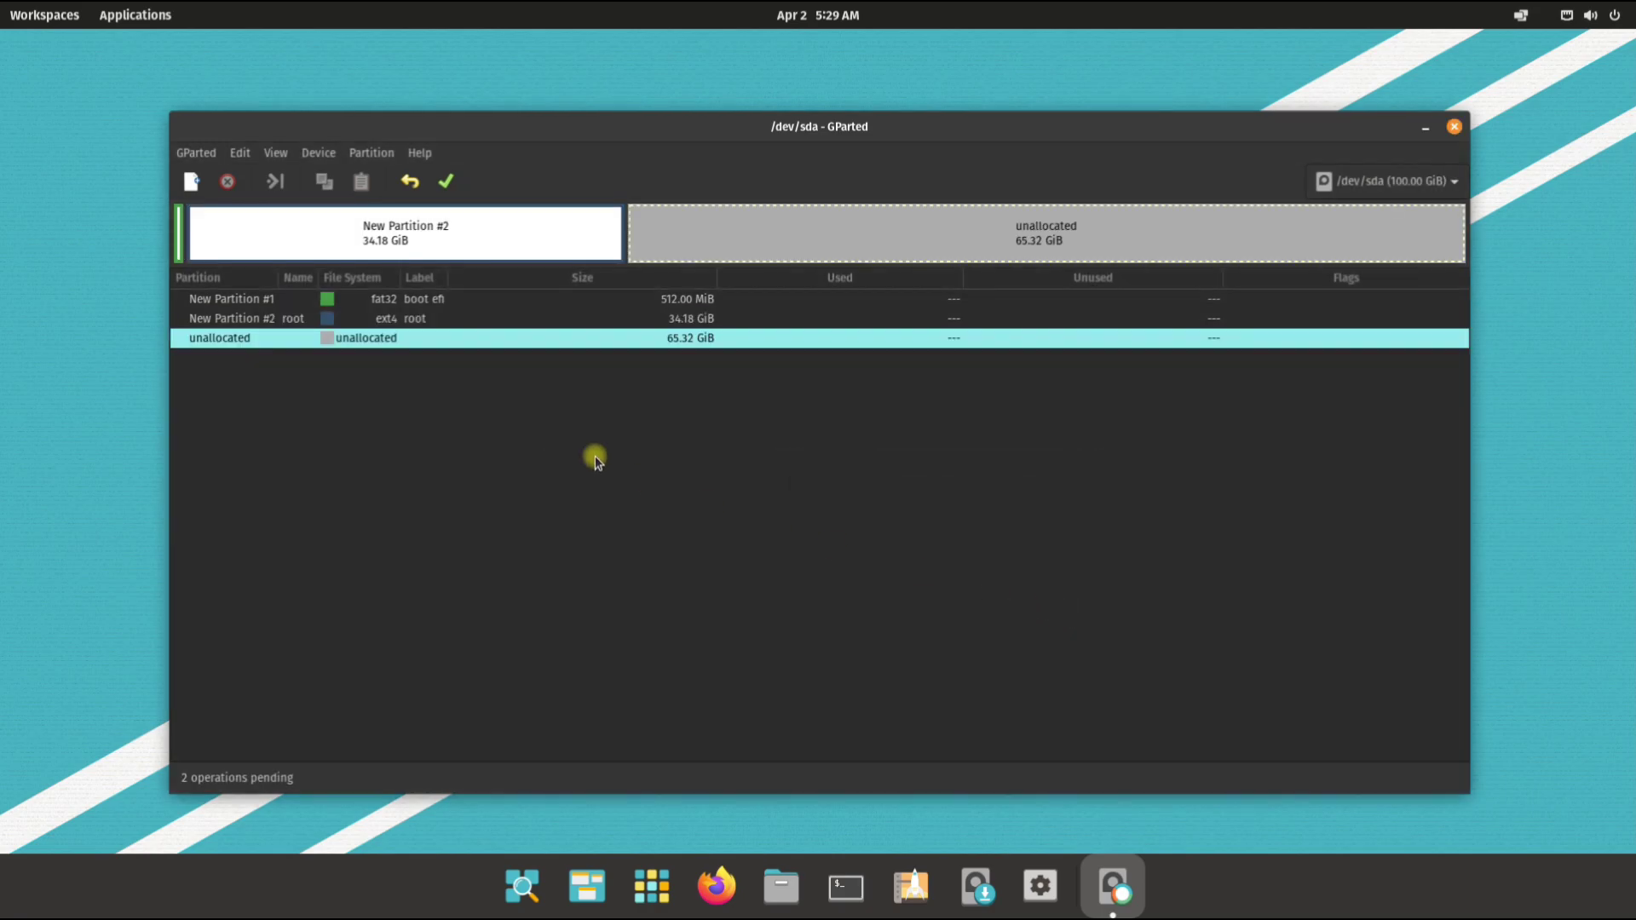
Step: Queue an 8192 MiB linux-swap partition with name and label 'swap'
right_click(387, 341)
click(478, 371)
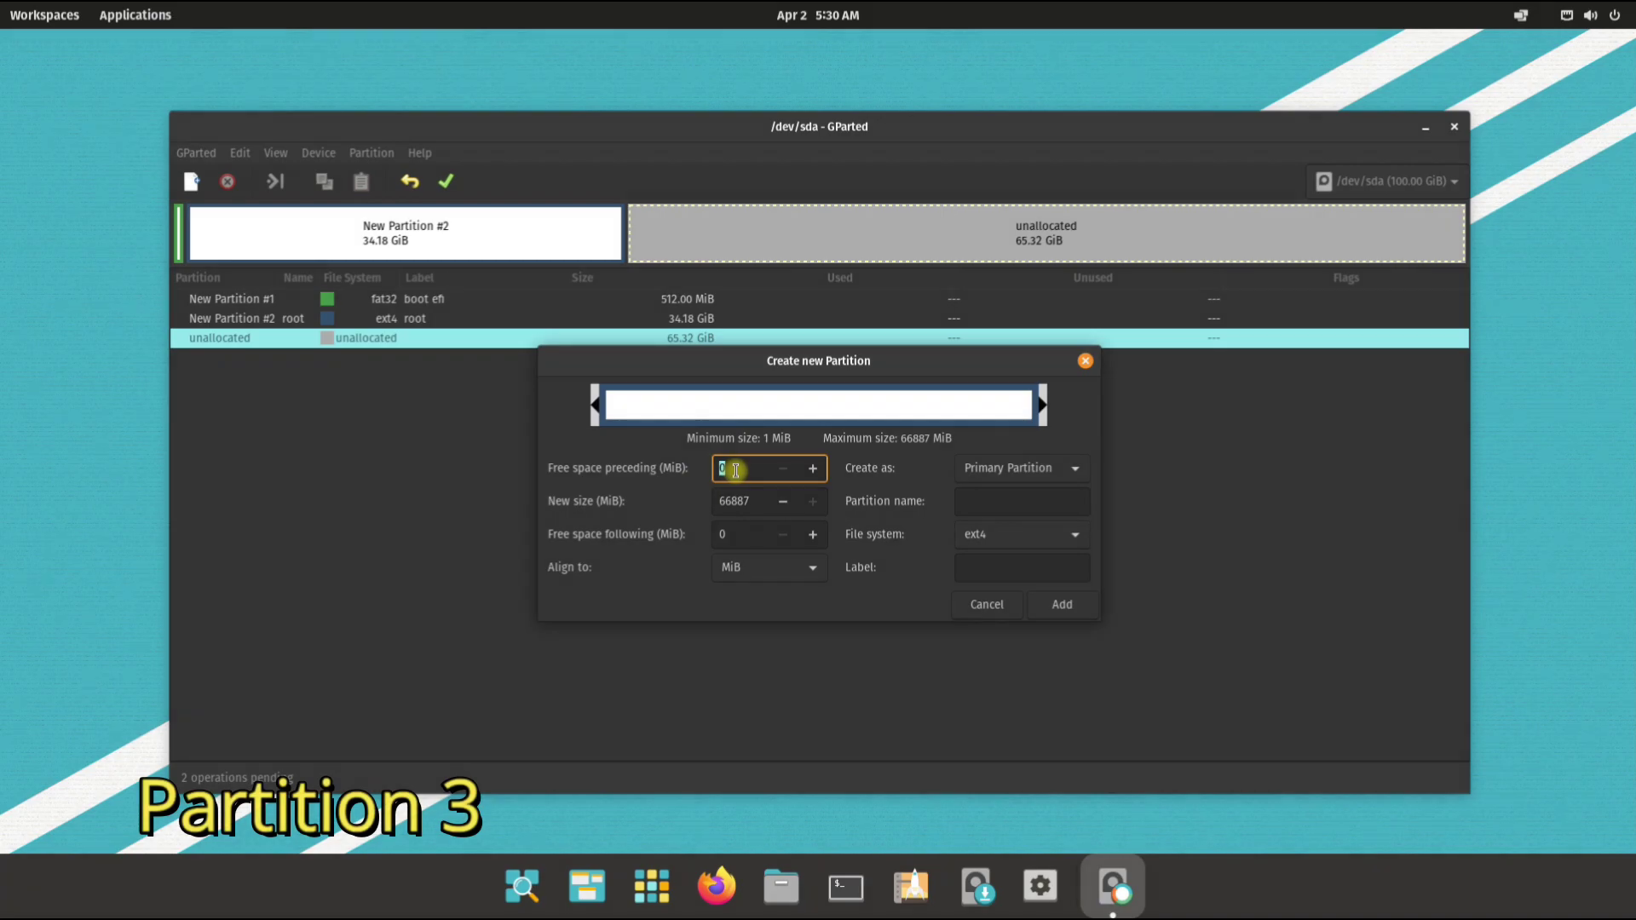
drag(753, 501, 720, 497)
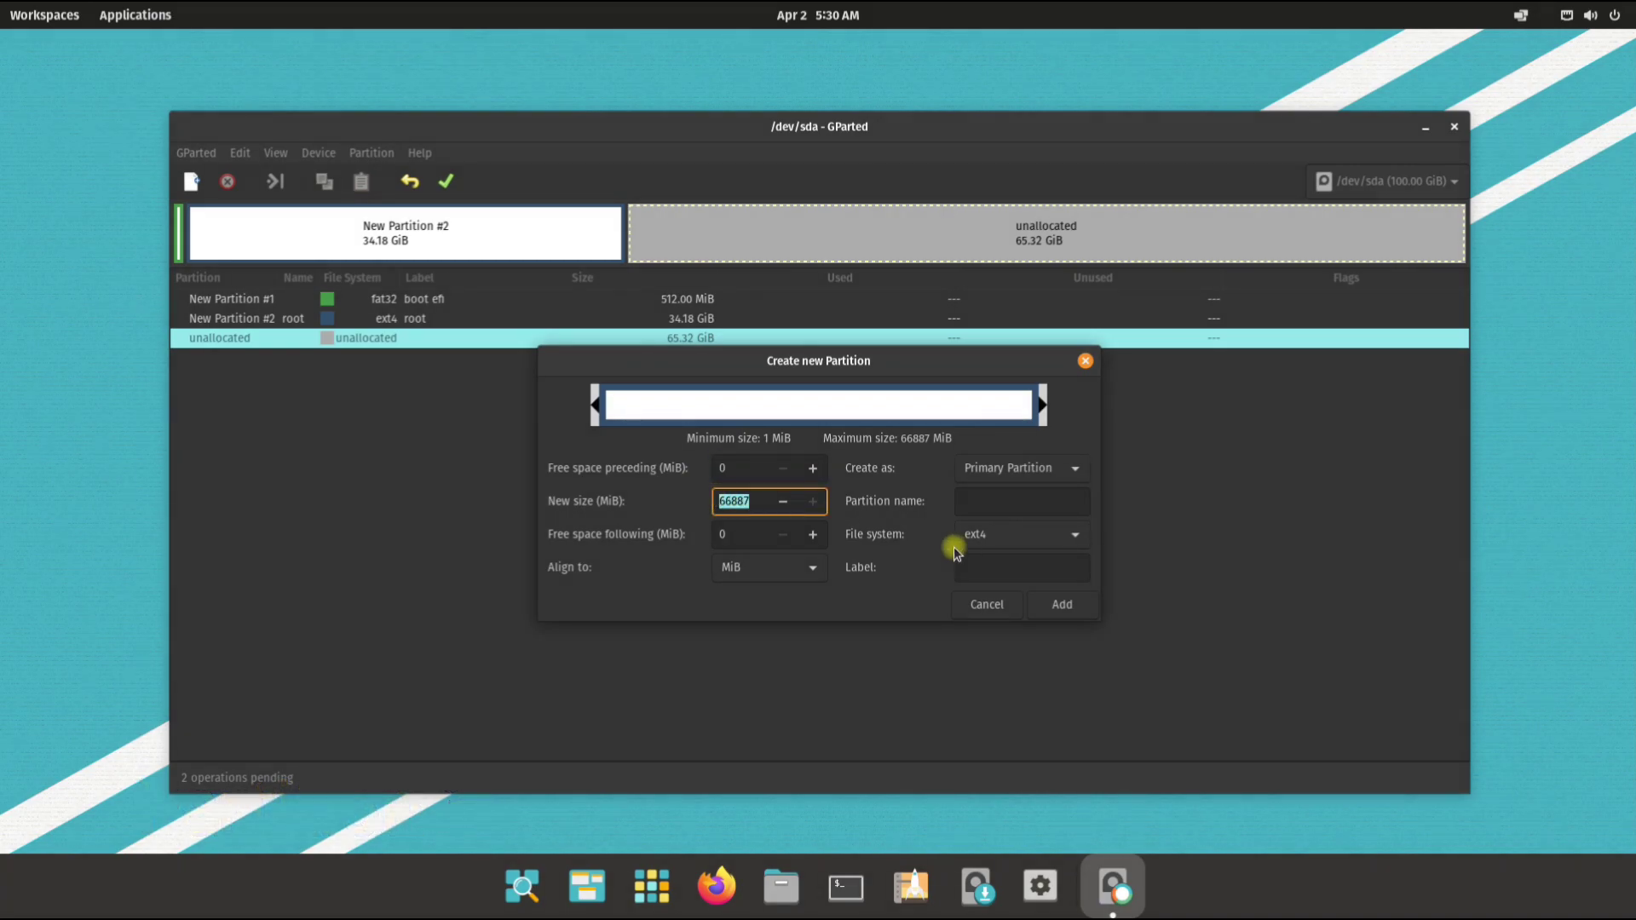
text(8192)
click(995, 503)
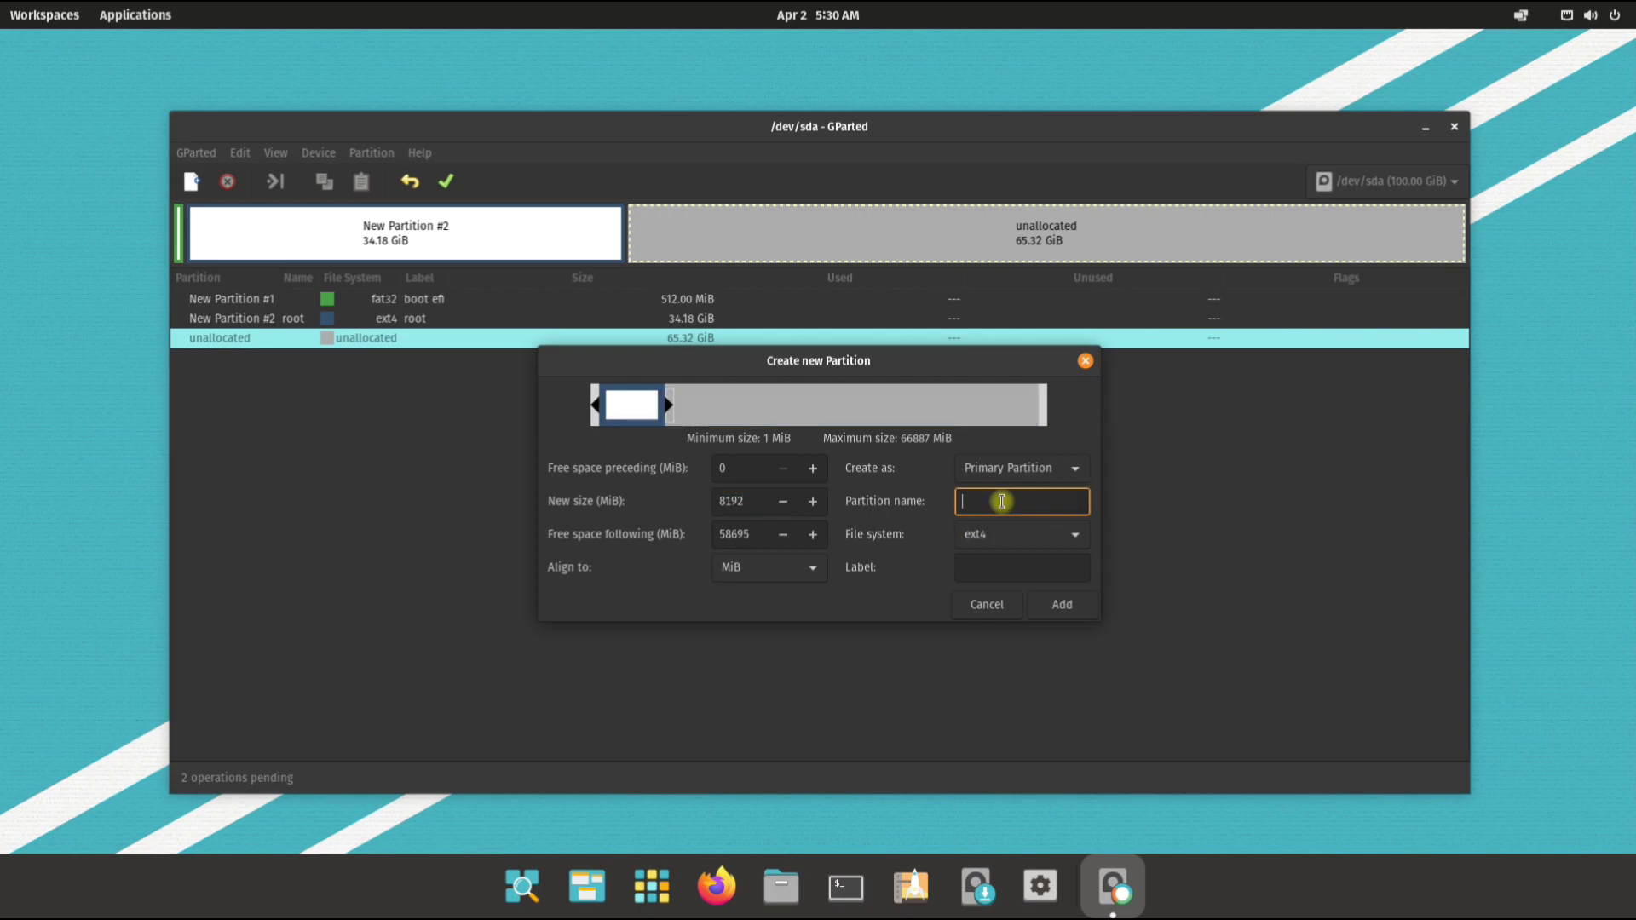
text(swap)
key(Tab)
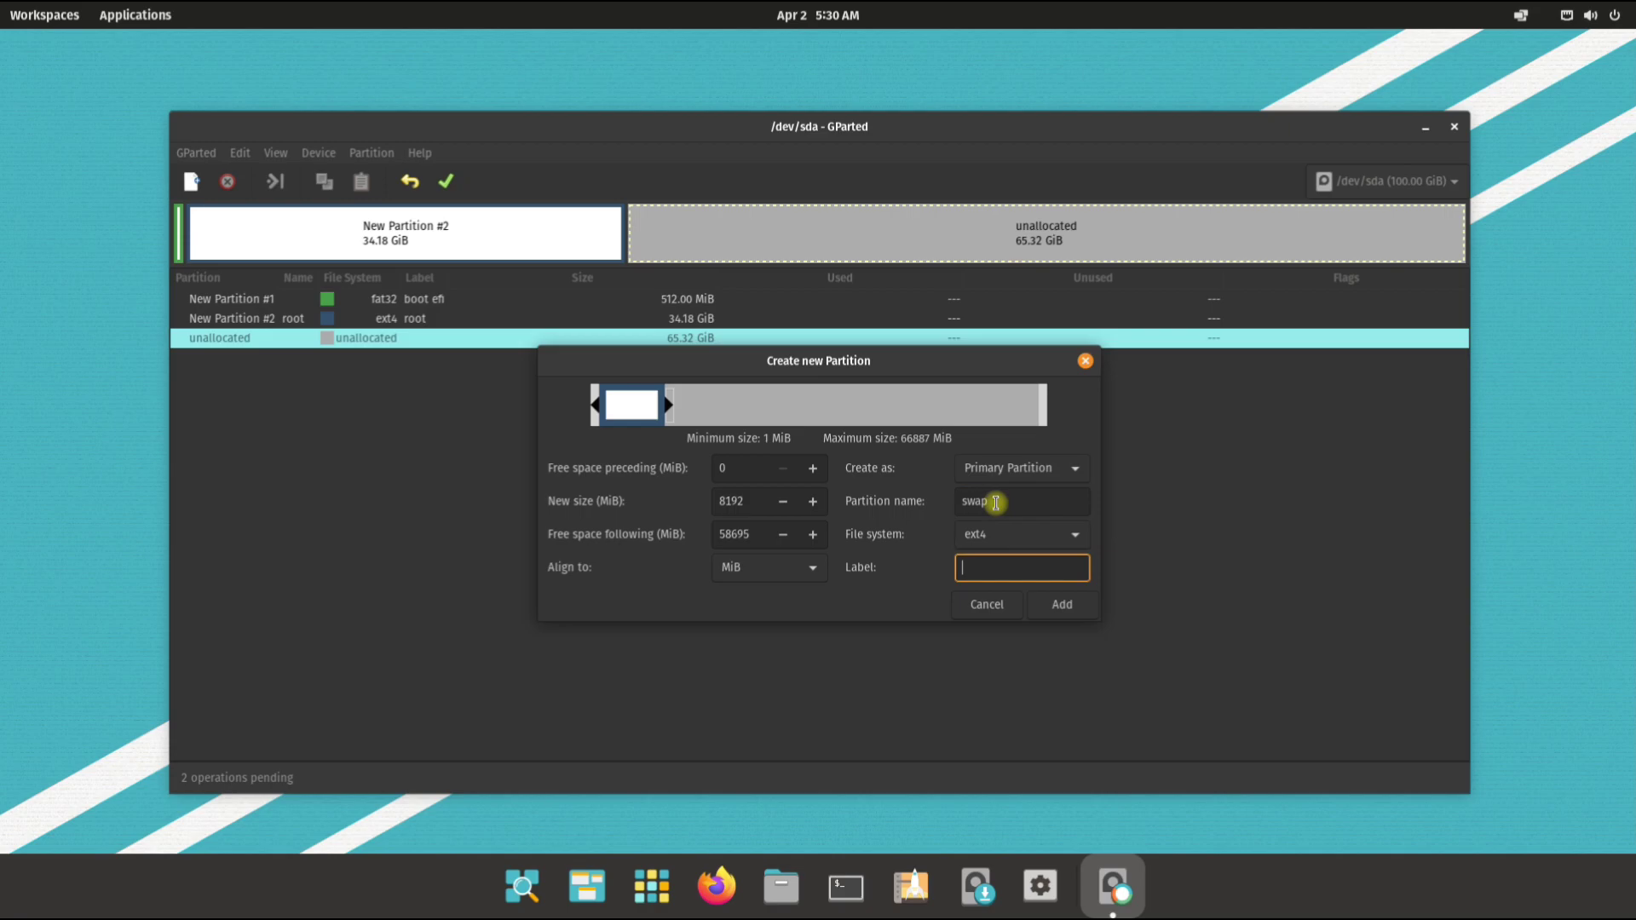
text(swap)
click(975, 534)
click(988, 709)
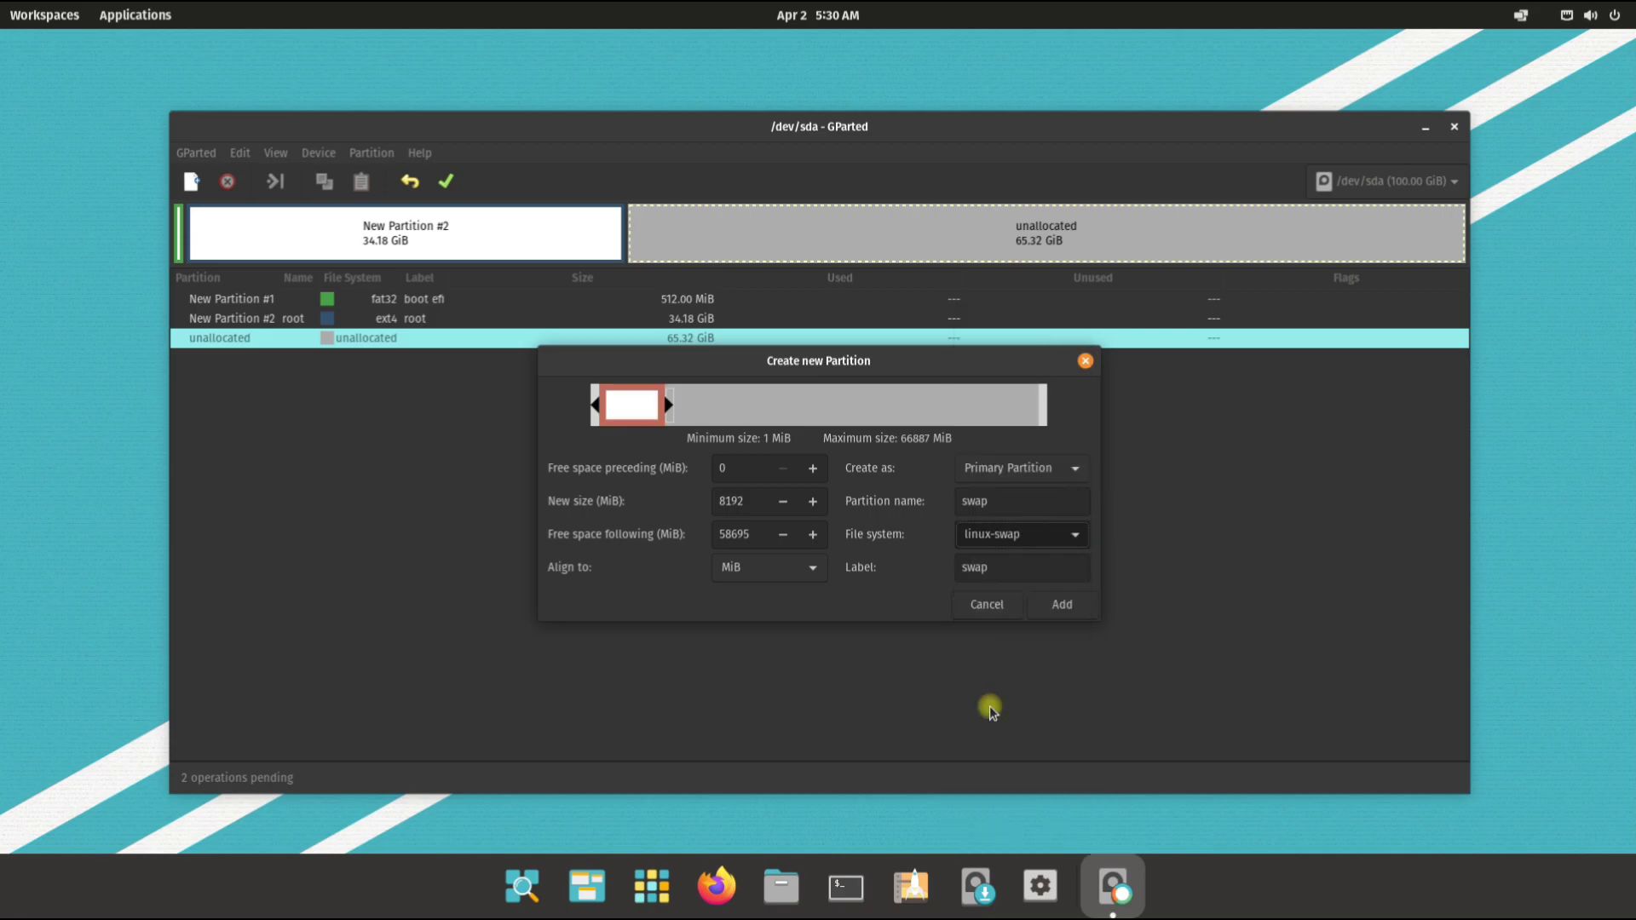
click(1056, 601)
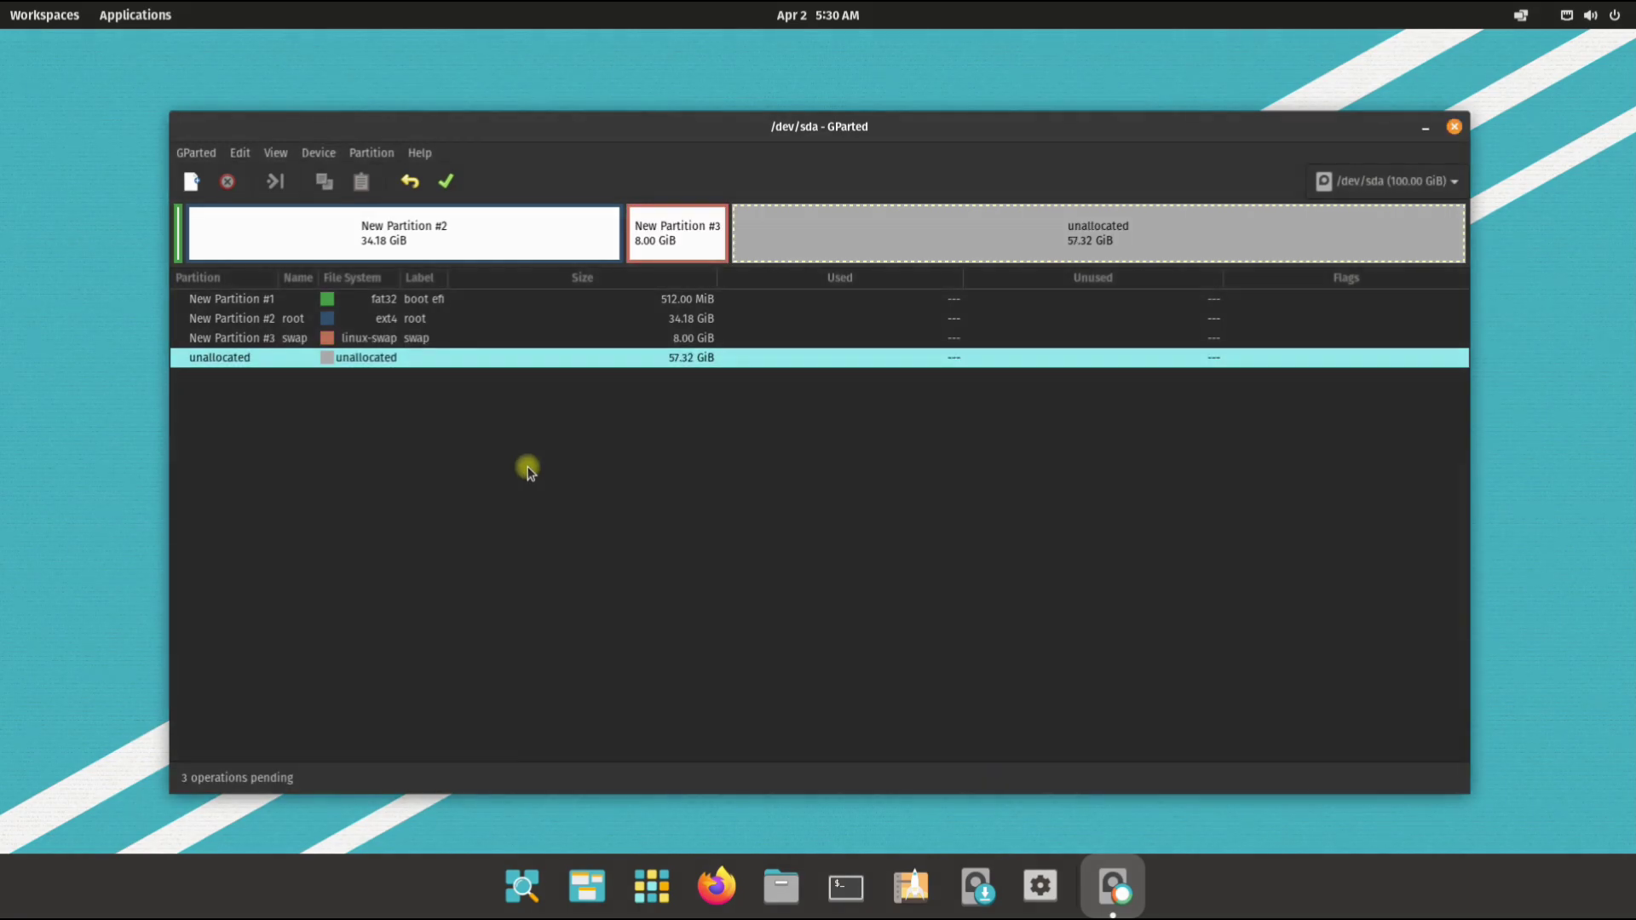
Step: Queue a 15000 MiB ext4 partition with name and label 'recovery'
right_click(368, 359)
click(398, 366)
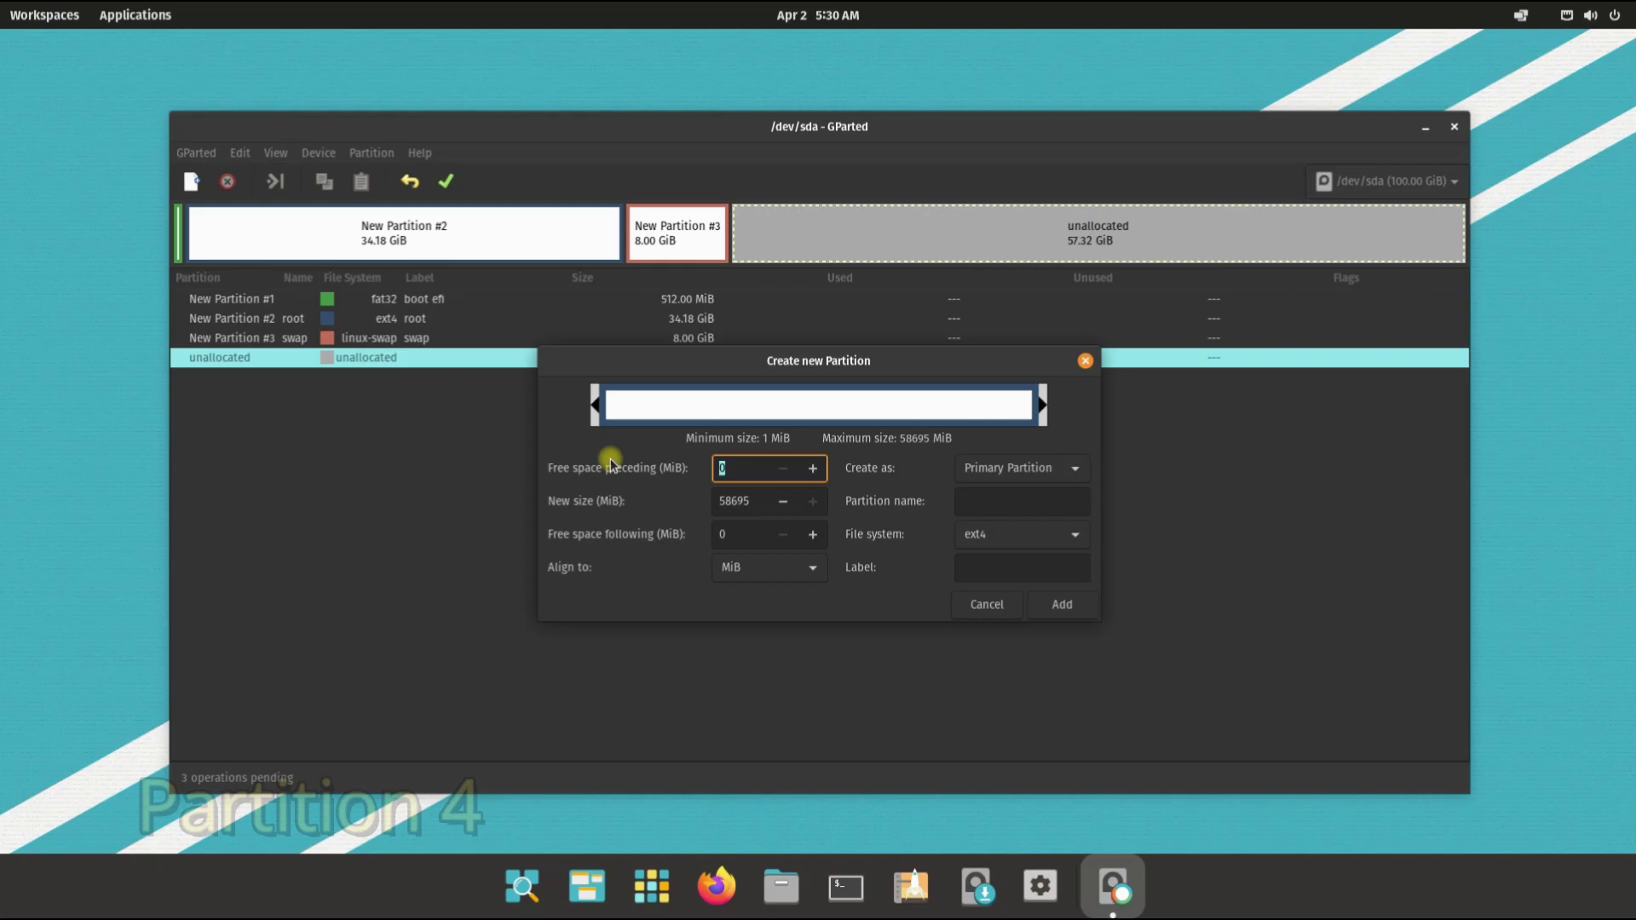
click(751, 501)
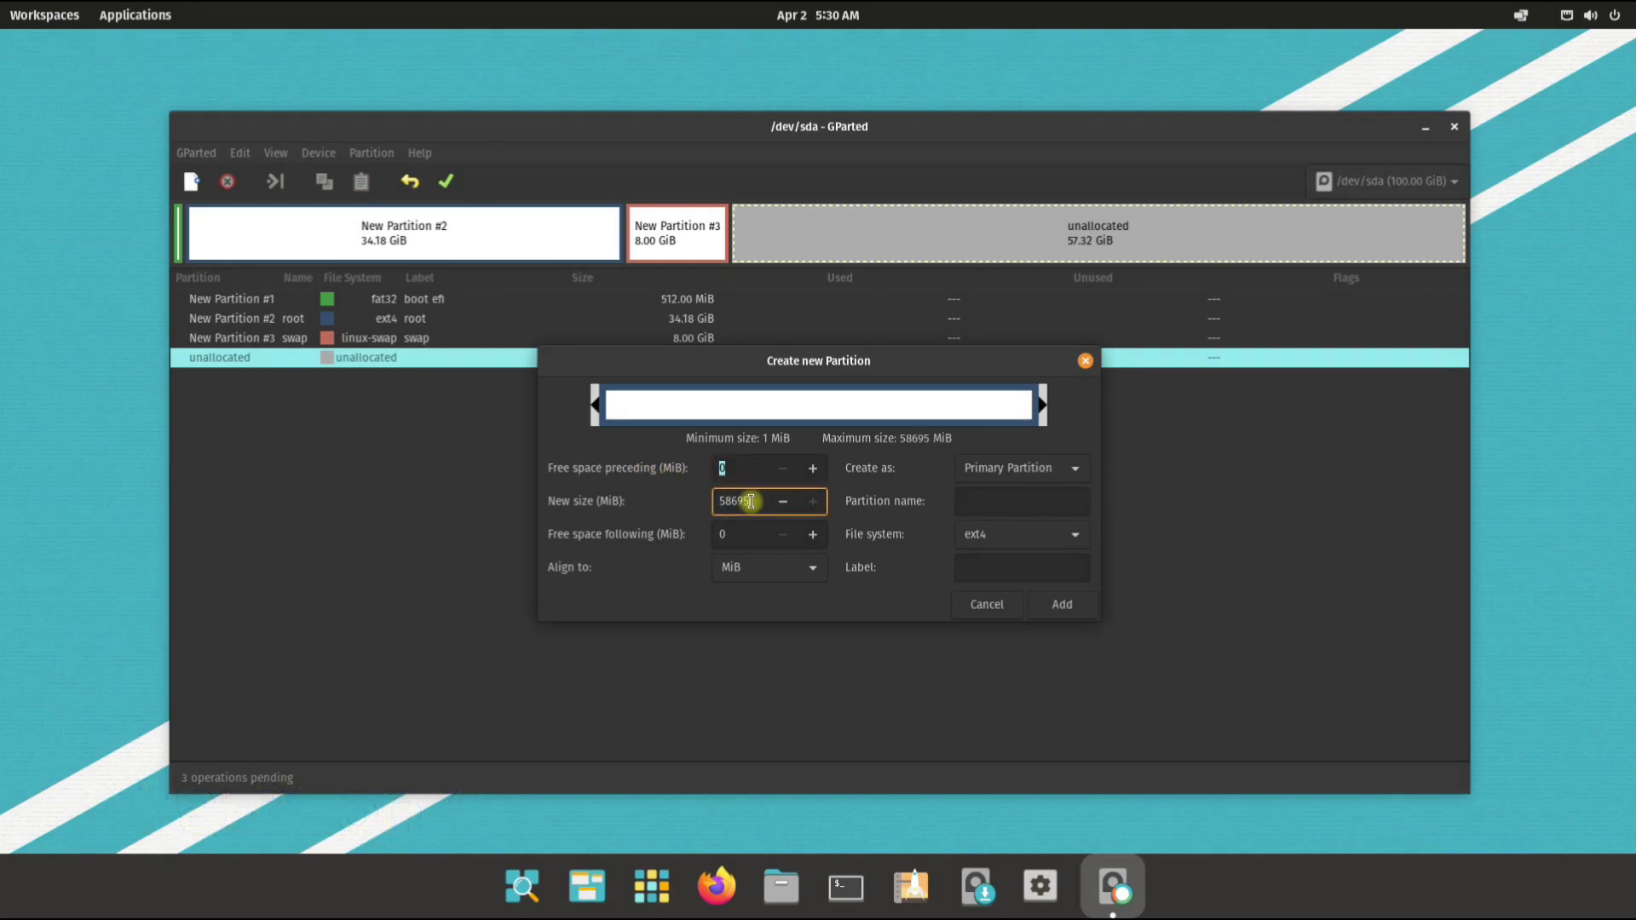
drag(750, 501, 649, 502)
text(15000)
key(Tab)
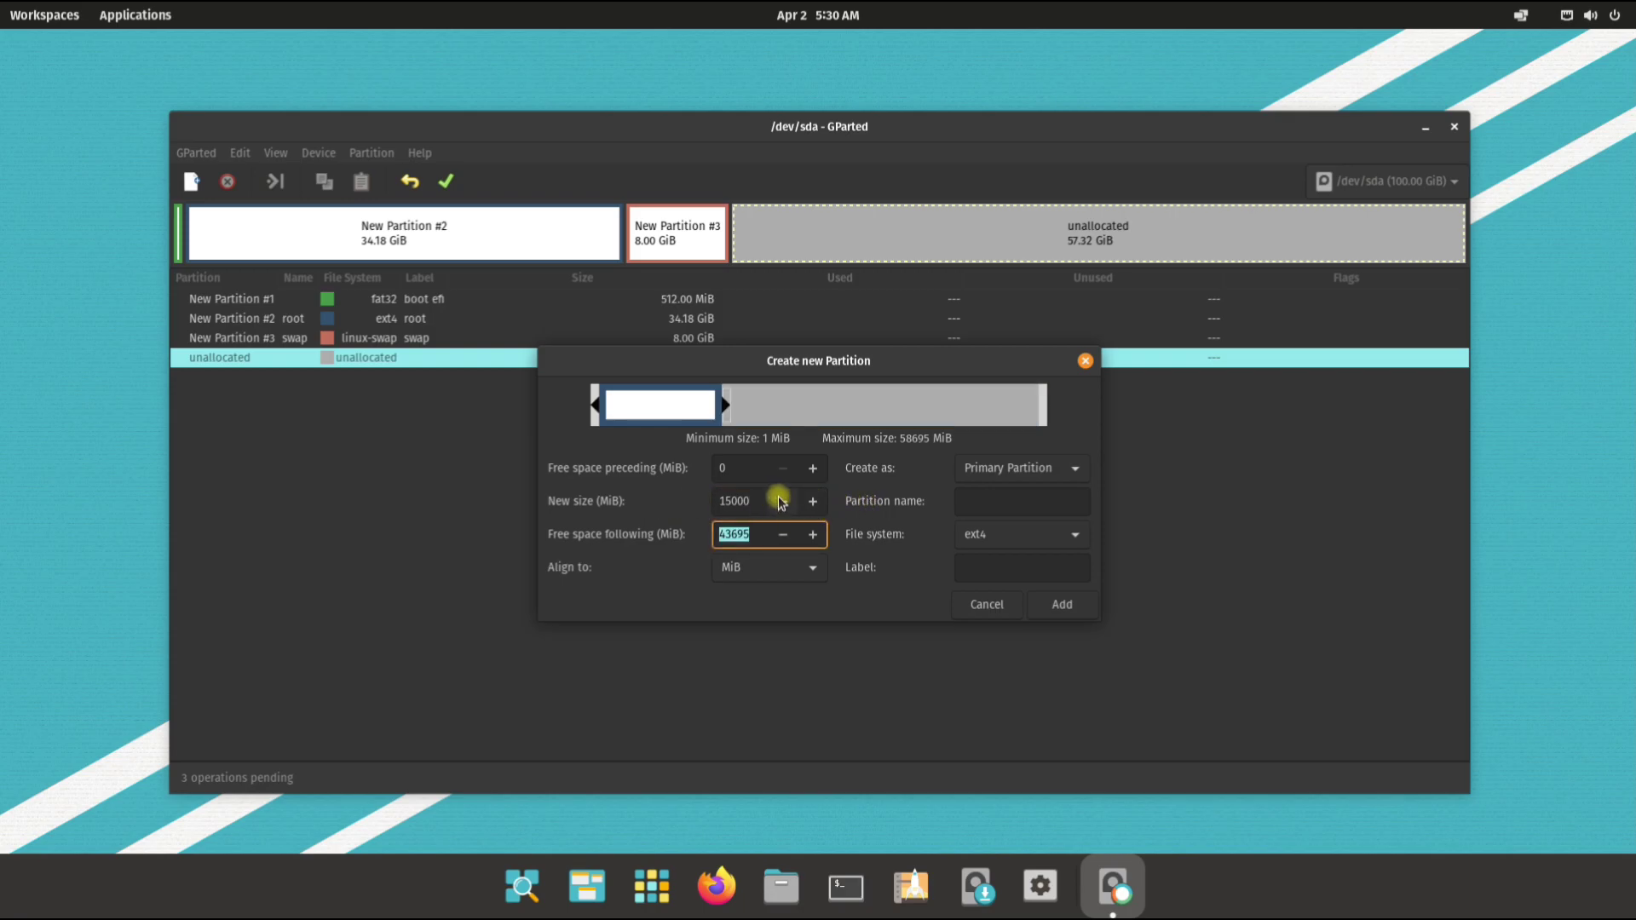
click(988, 499)
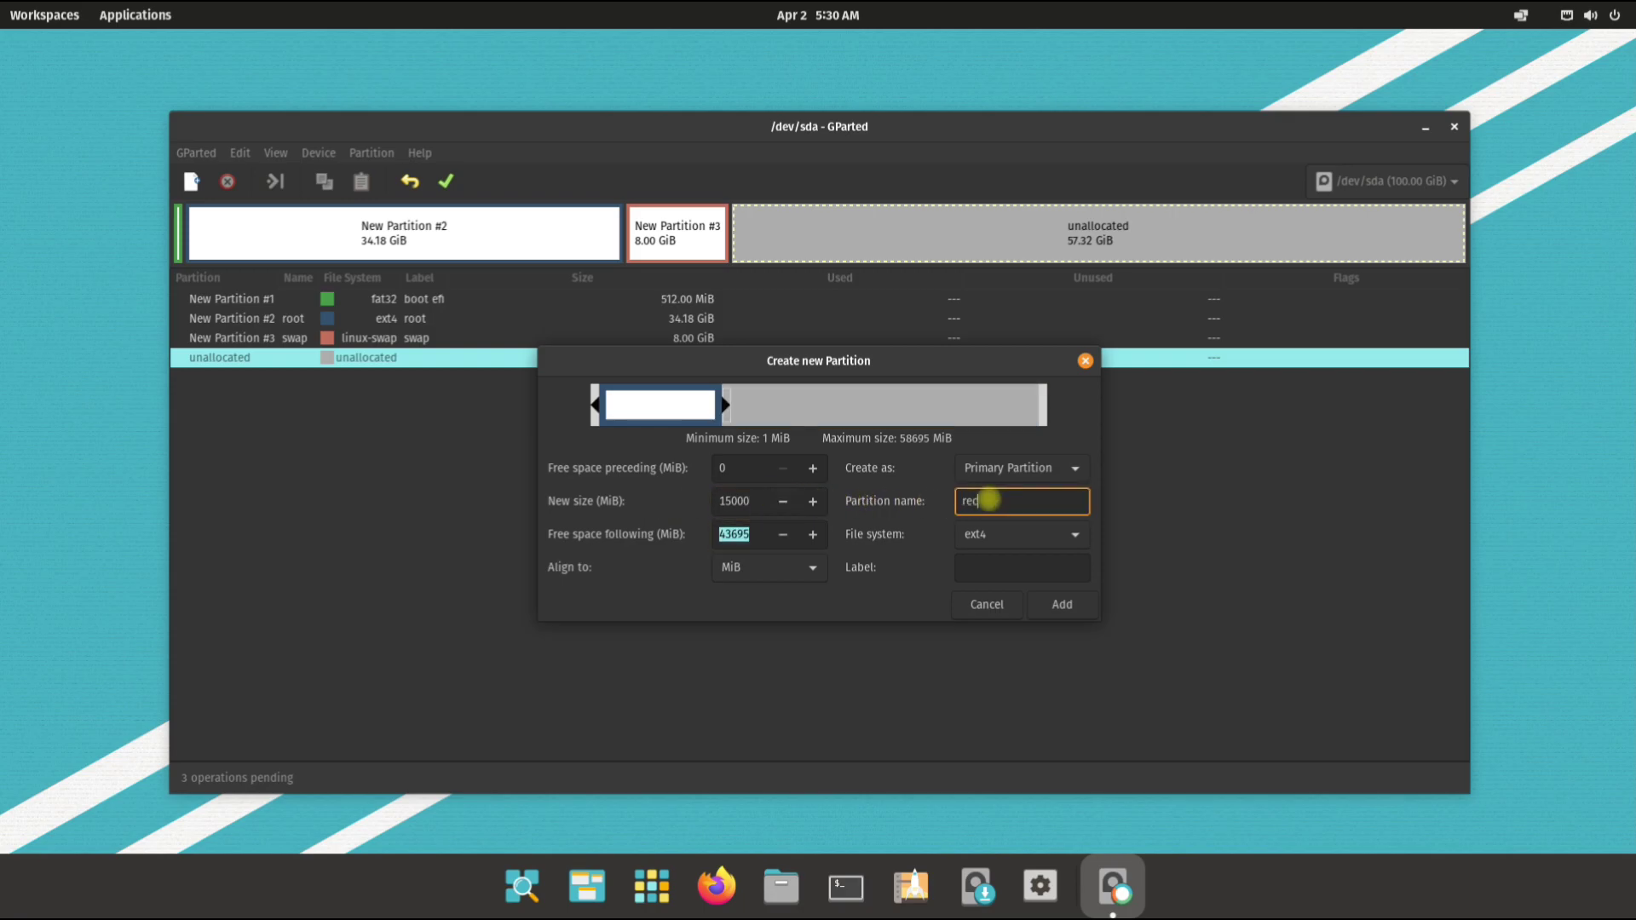
text(recovery)
key(Tab)
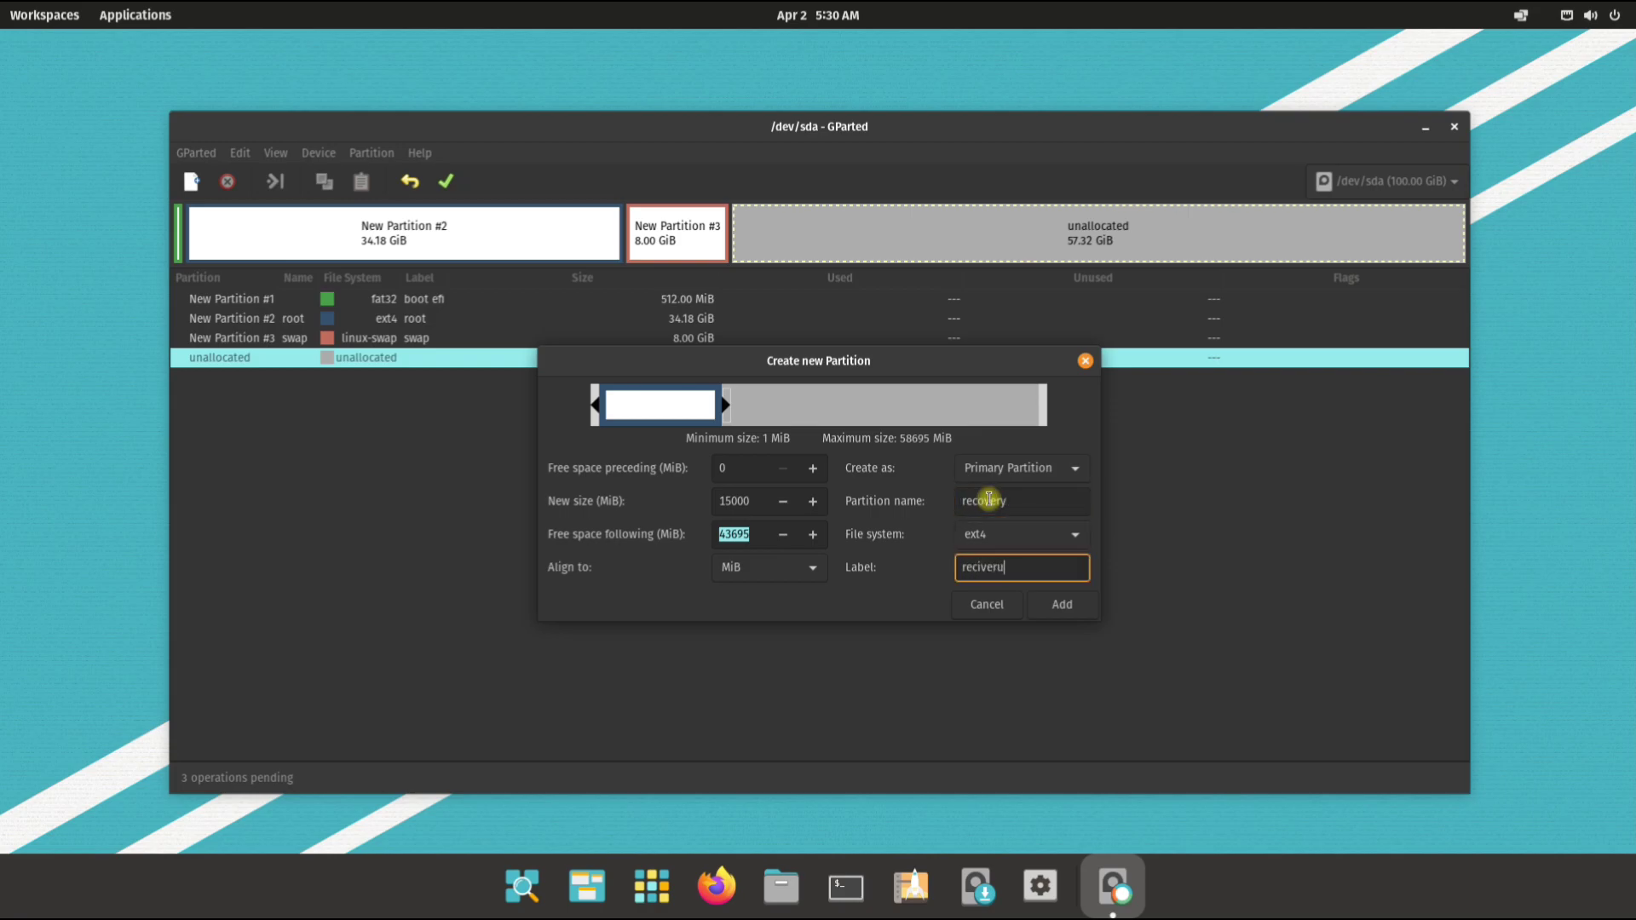
click(1061, 604)
Step: Queue an ext4 'home' partition filling the remaining 42.67 GiB, then apply all operations
right_click(388, 381)
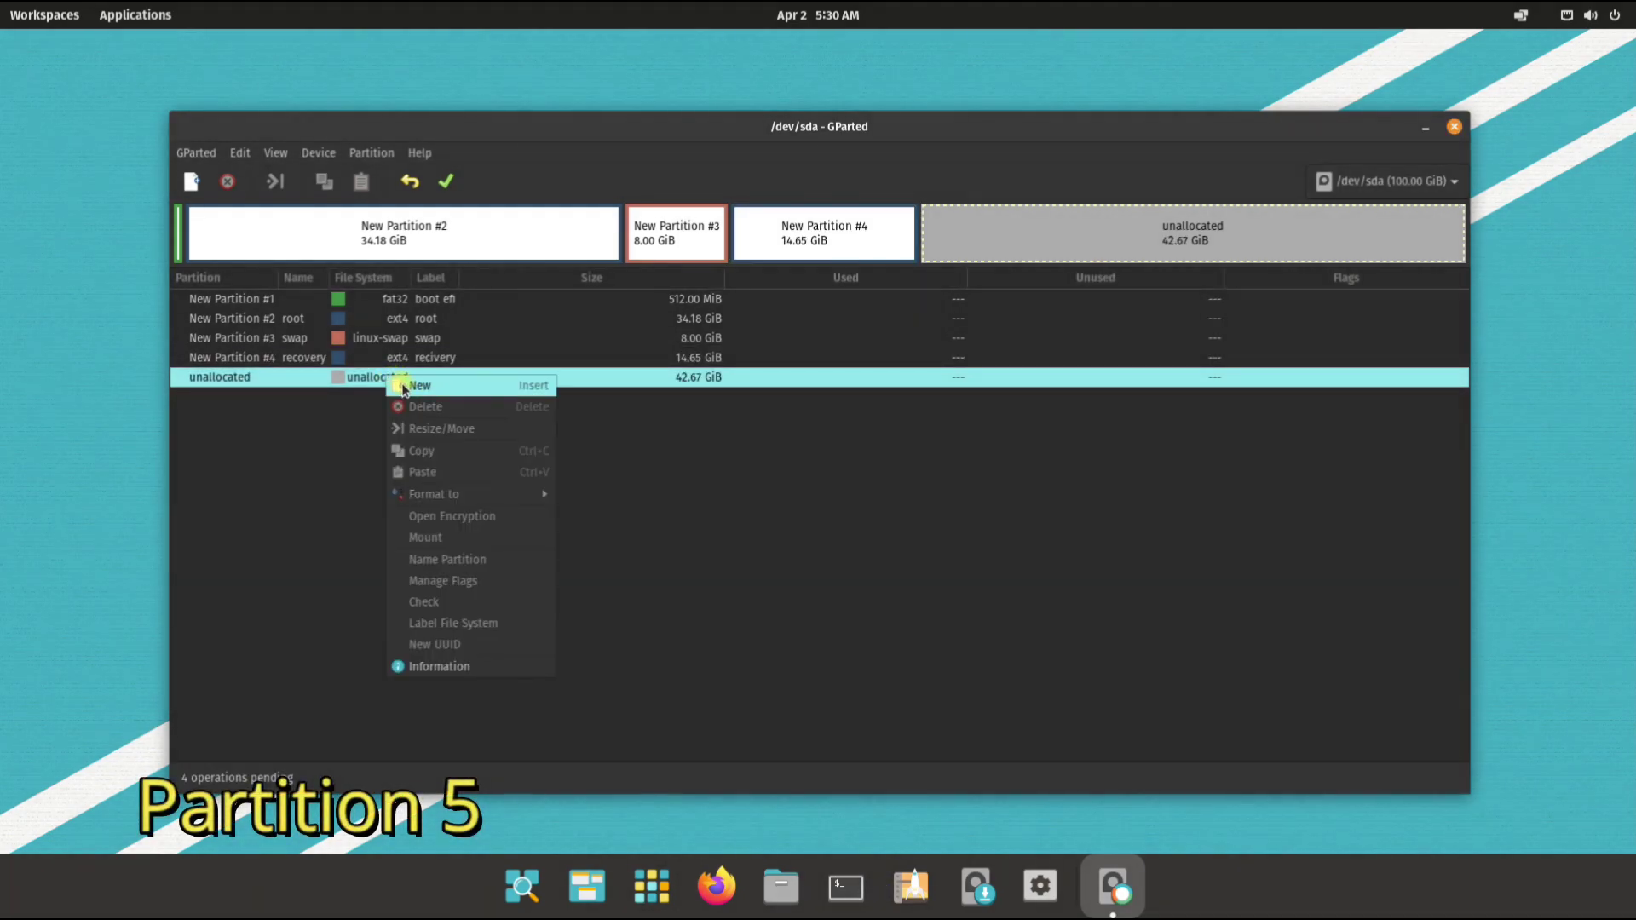
click(410, 384)
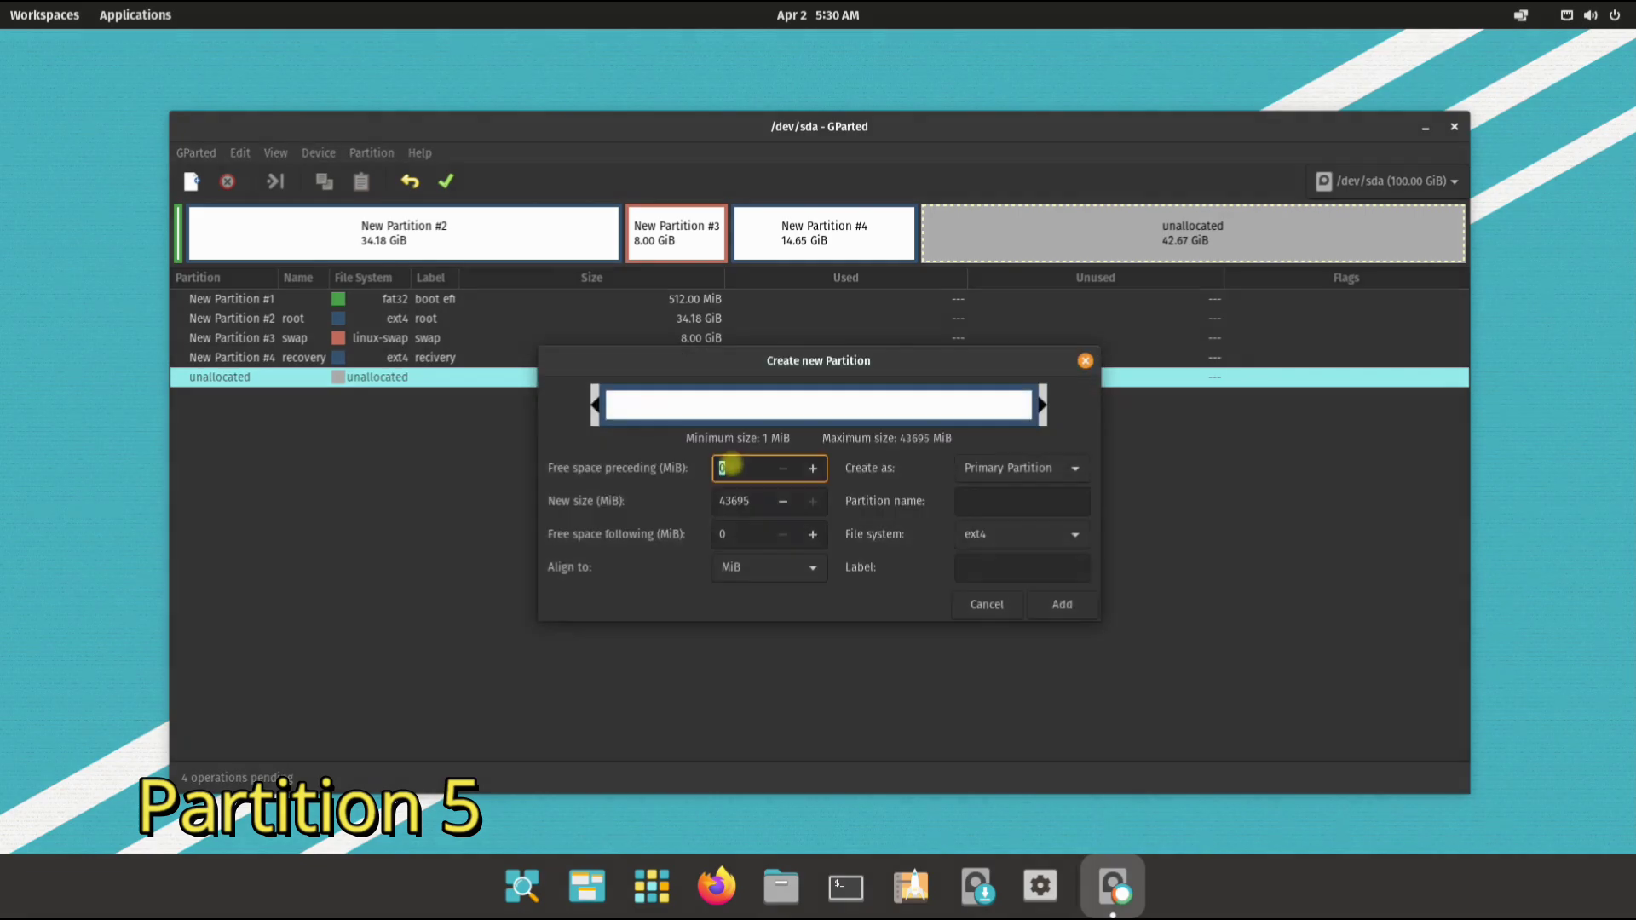
click(1022, 504)
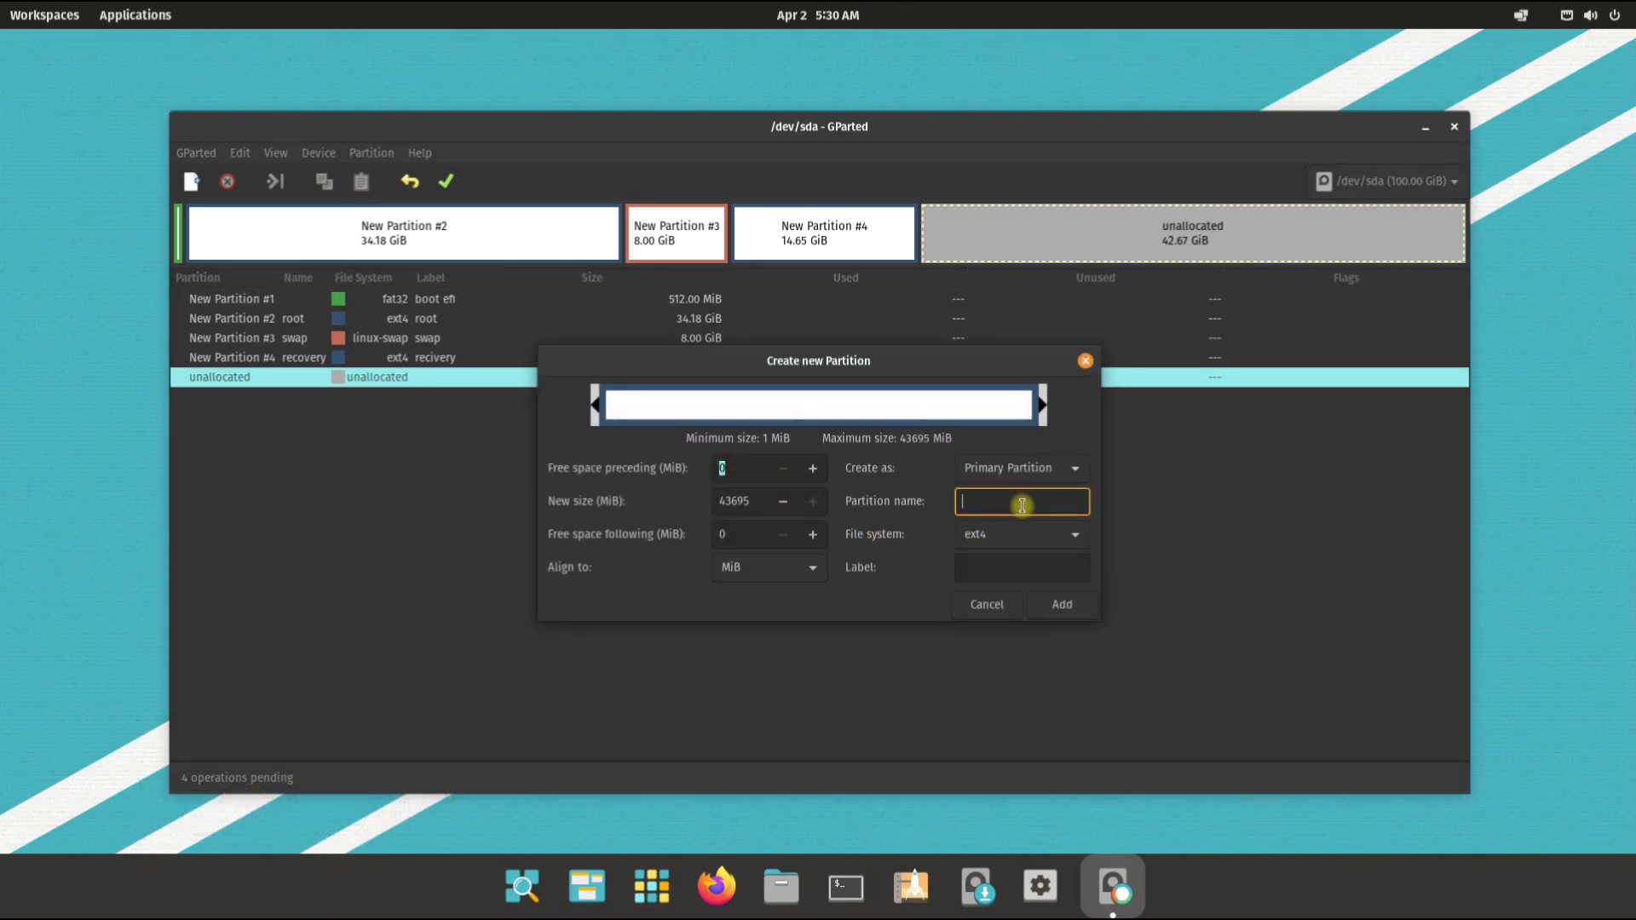
text(home)
key(Tab)
key(Tab)
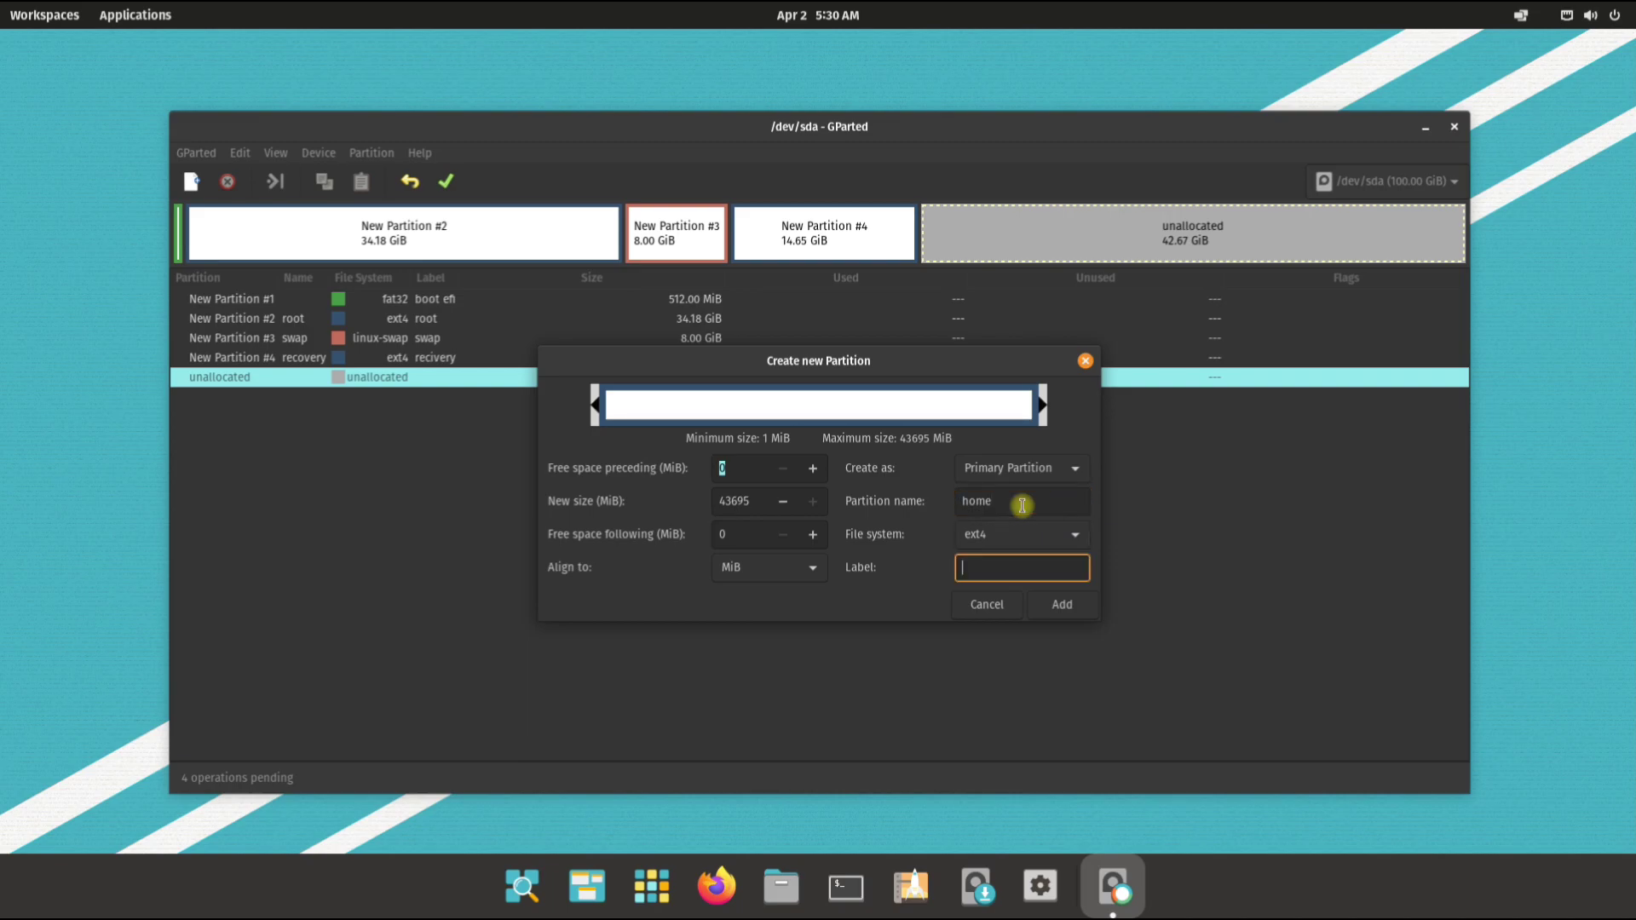
text(home)
click(984, 534)
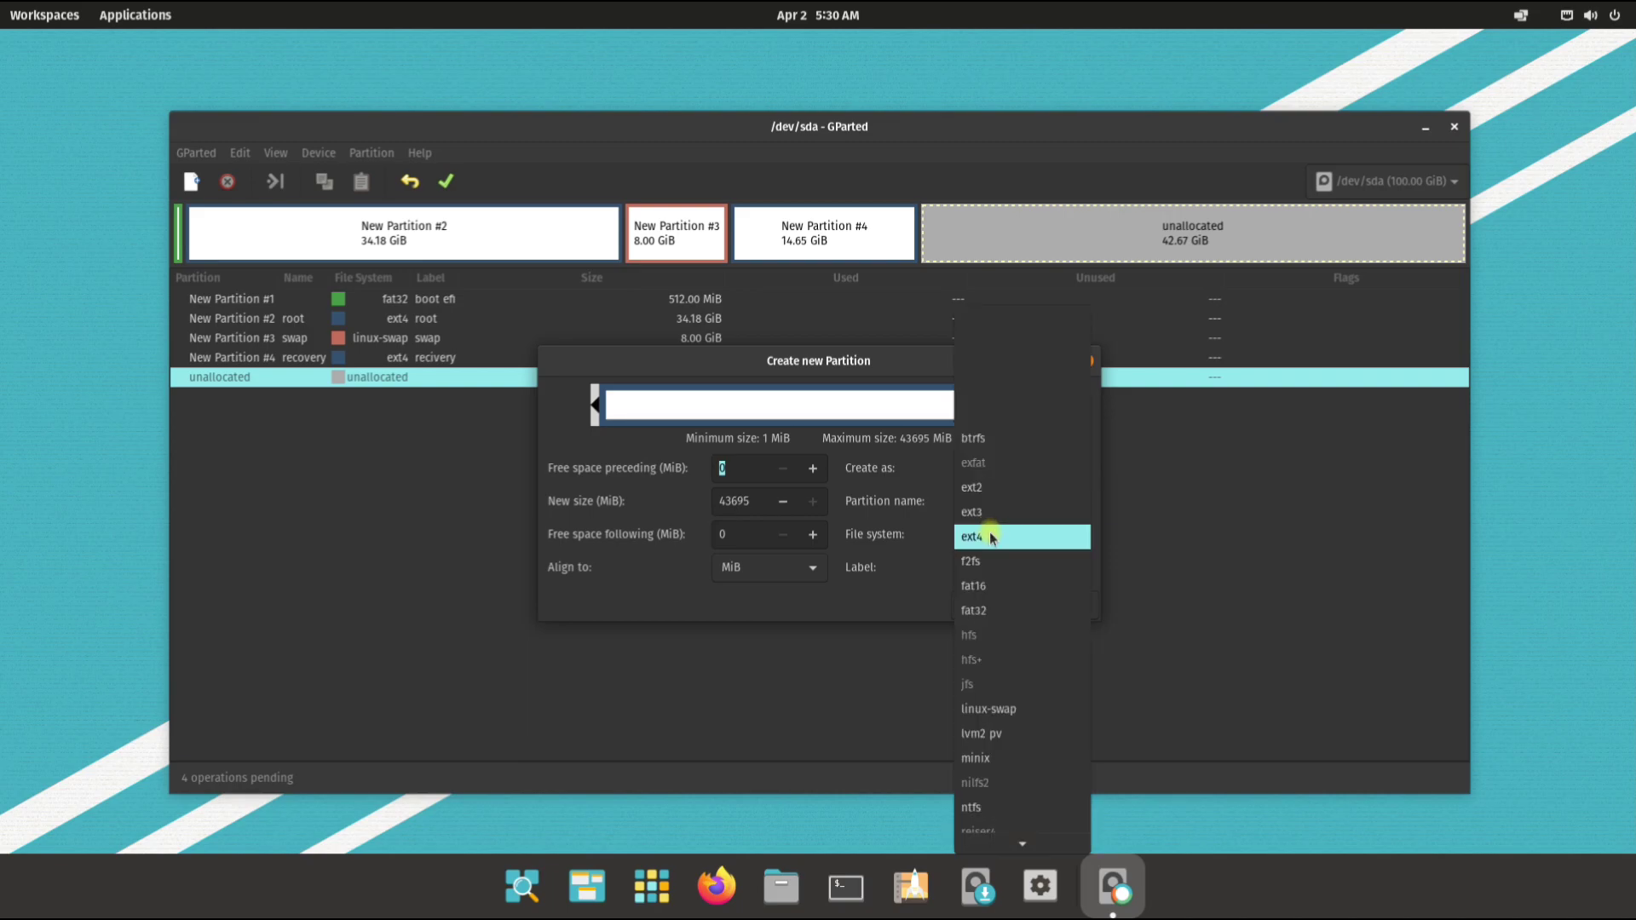
click(991, 536)
click(1058, 596)
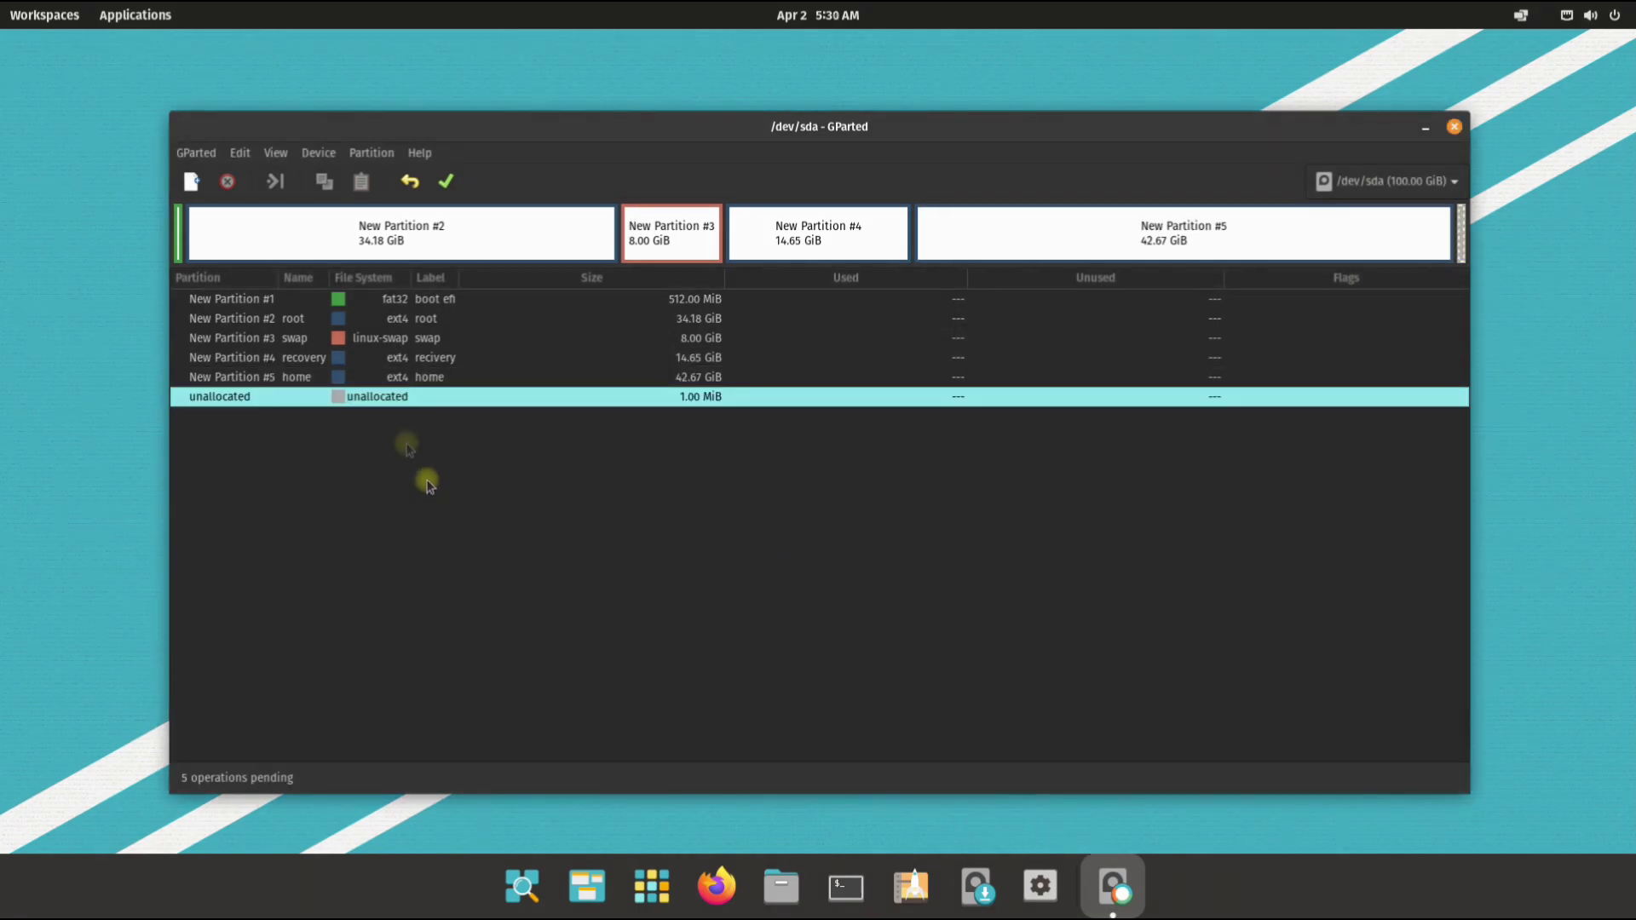
click(446, 182)
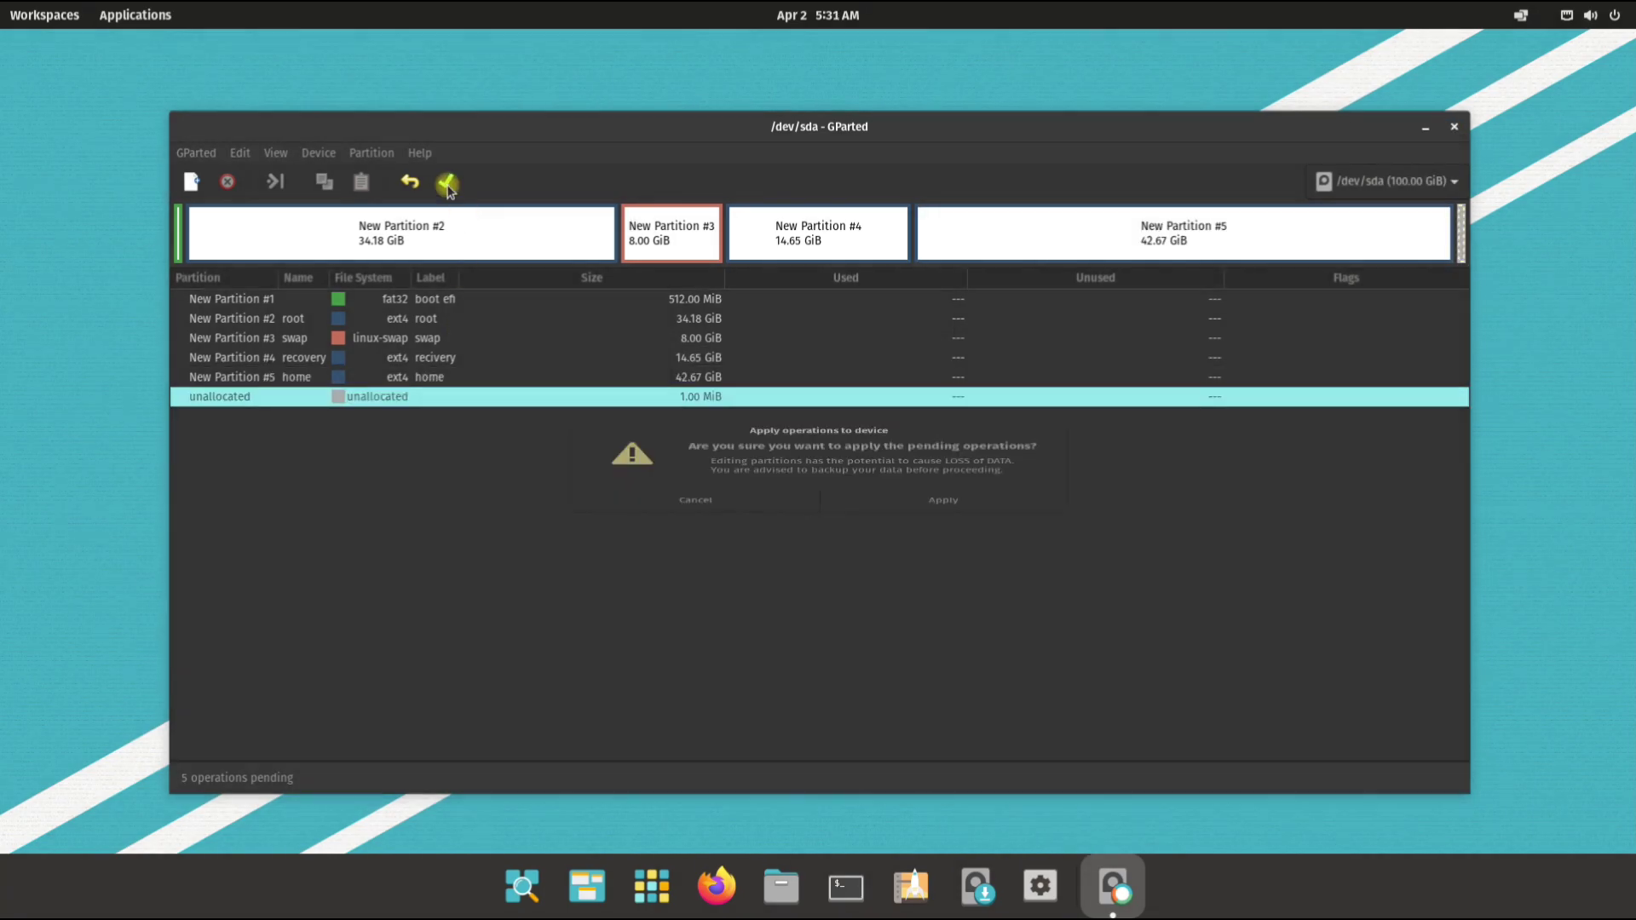
Step: Write the five pending operations to disk, dismiss the report, and launch the Pop!_OS installer
click(941, 511)
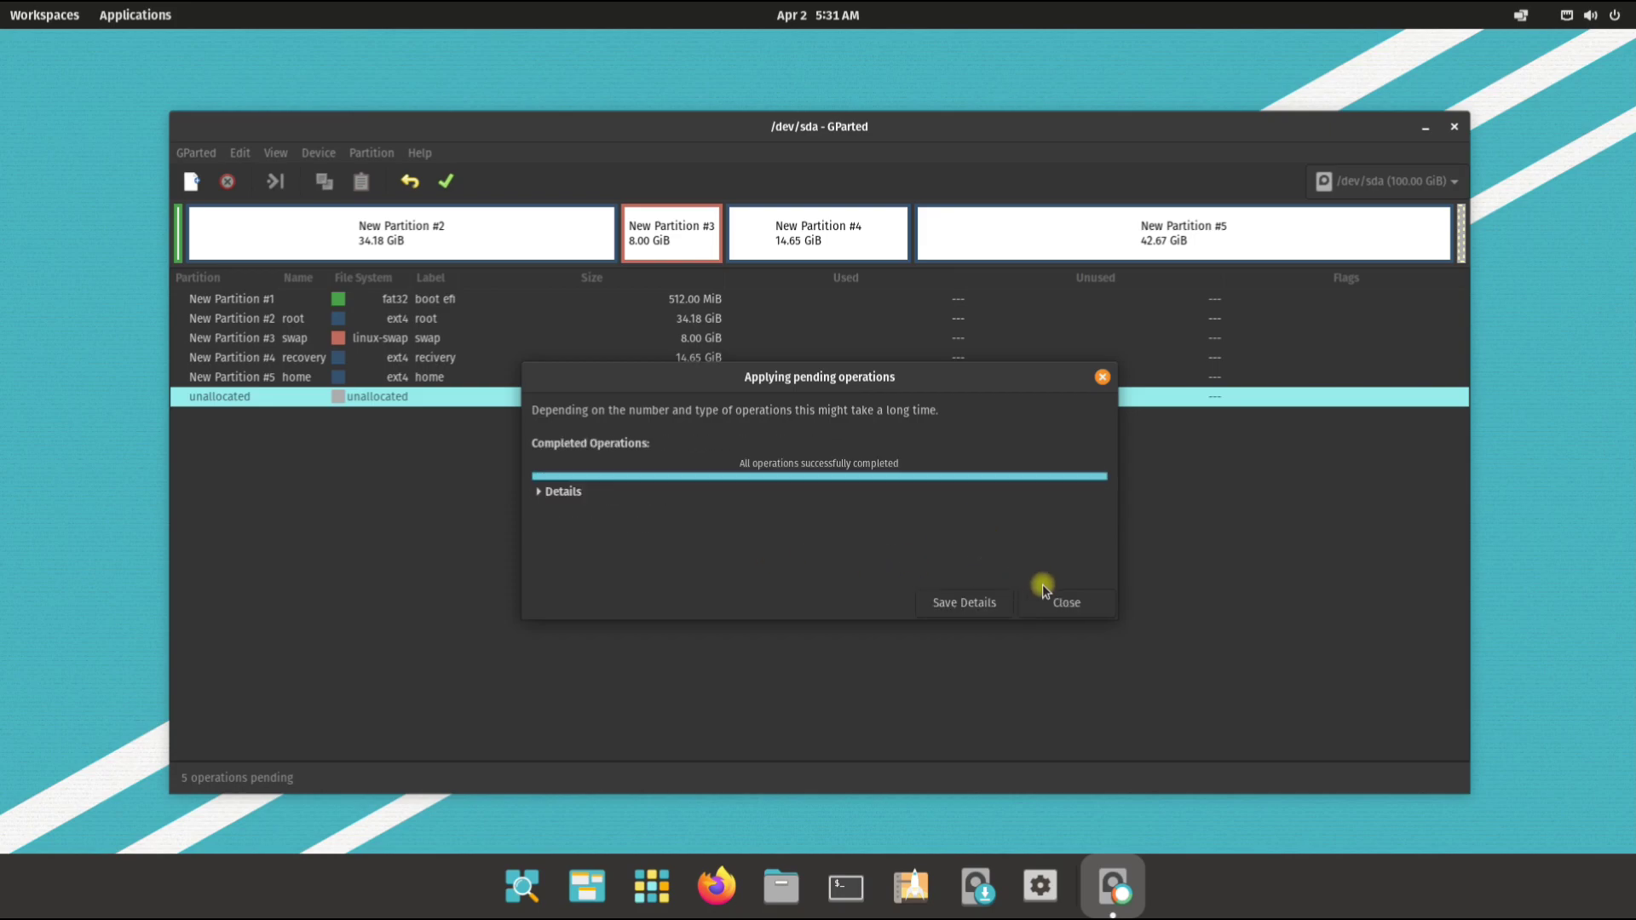
click(1050, 596)
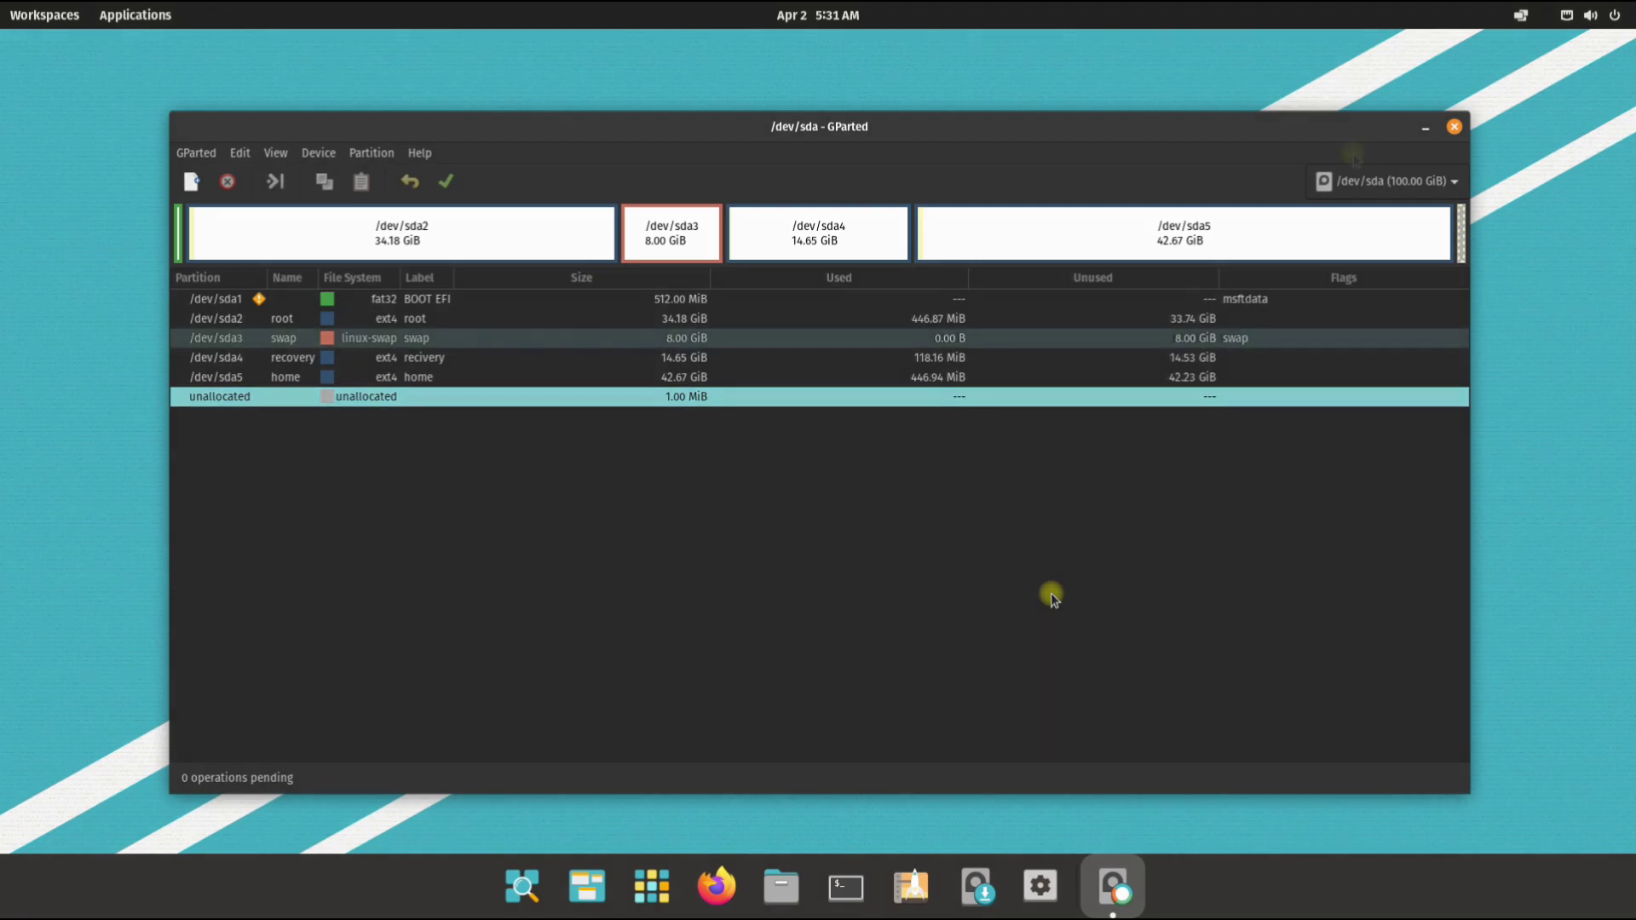
click(1454, 128)
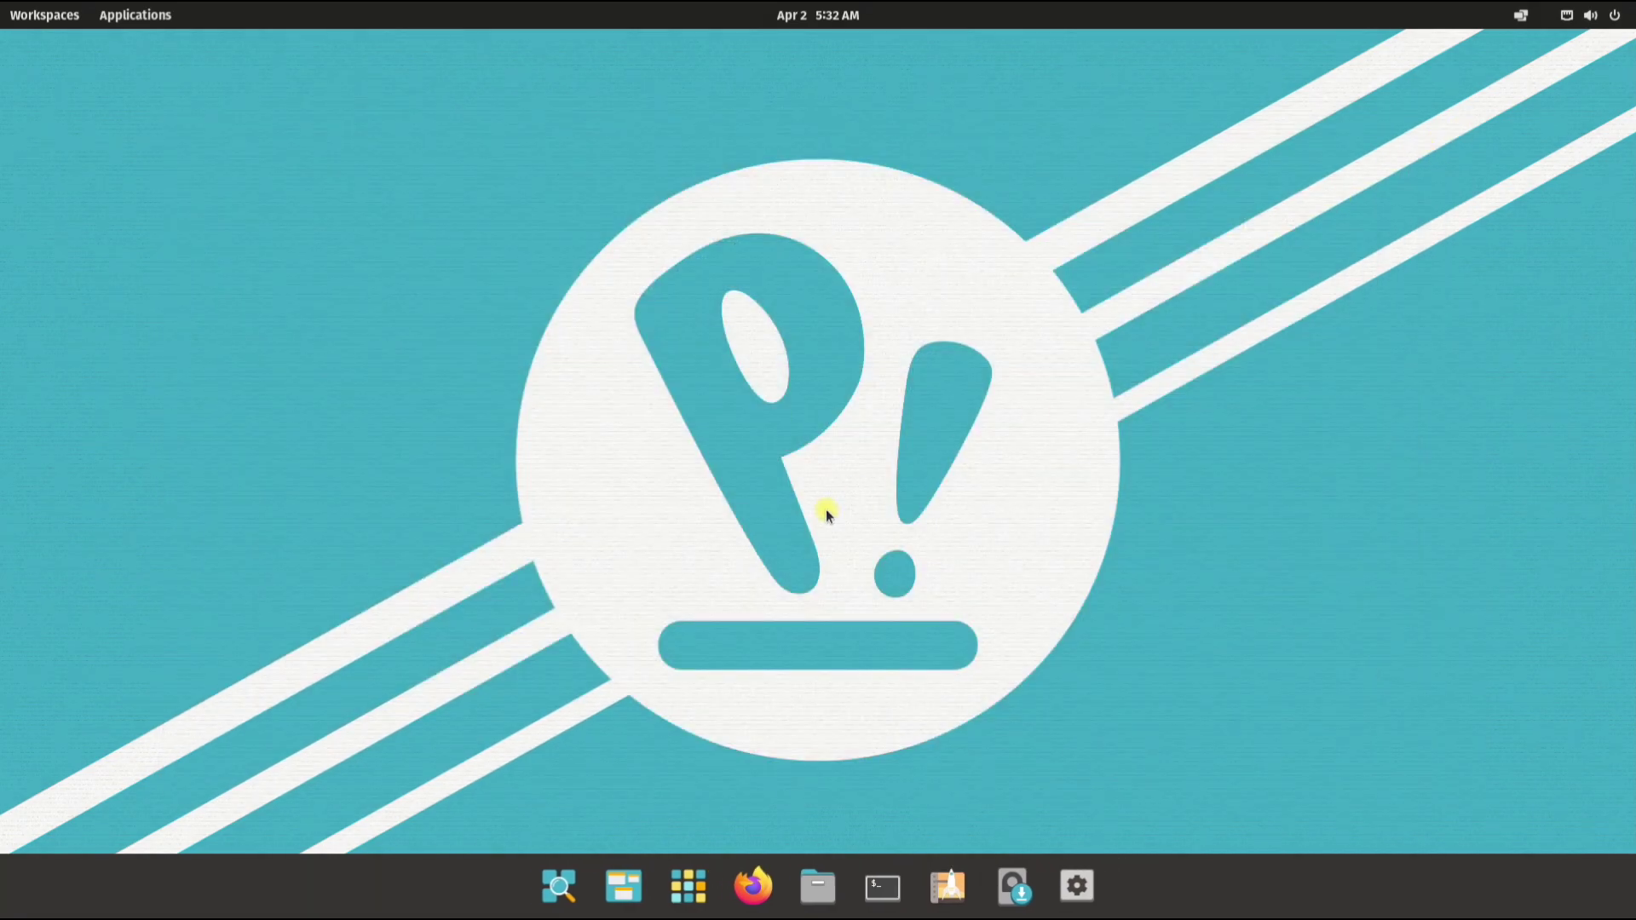
click(1013, 883)
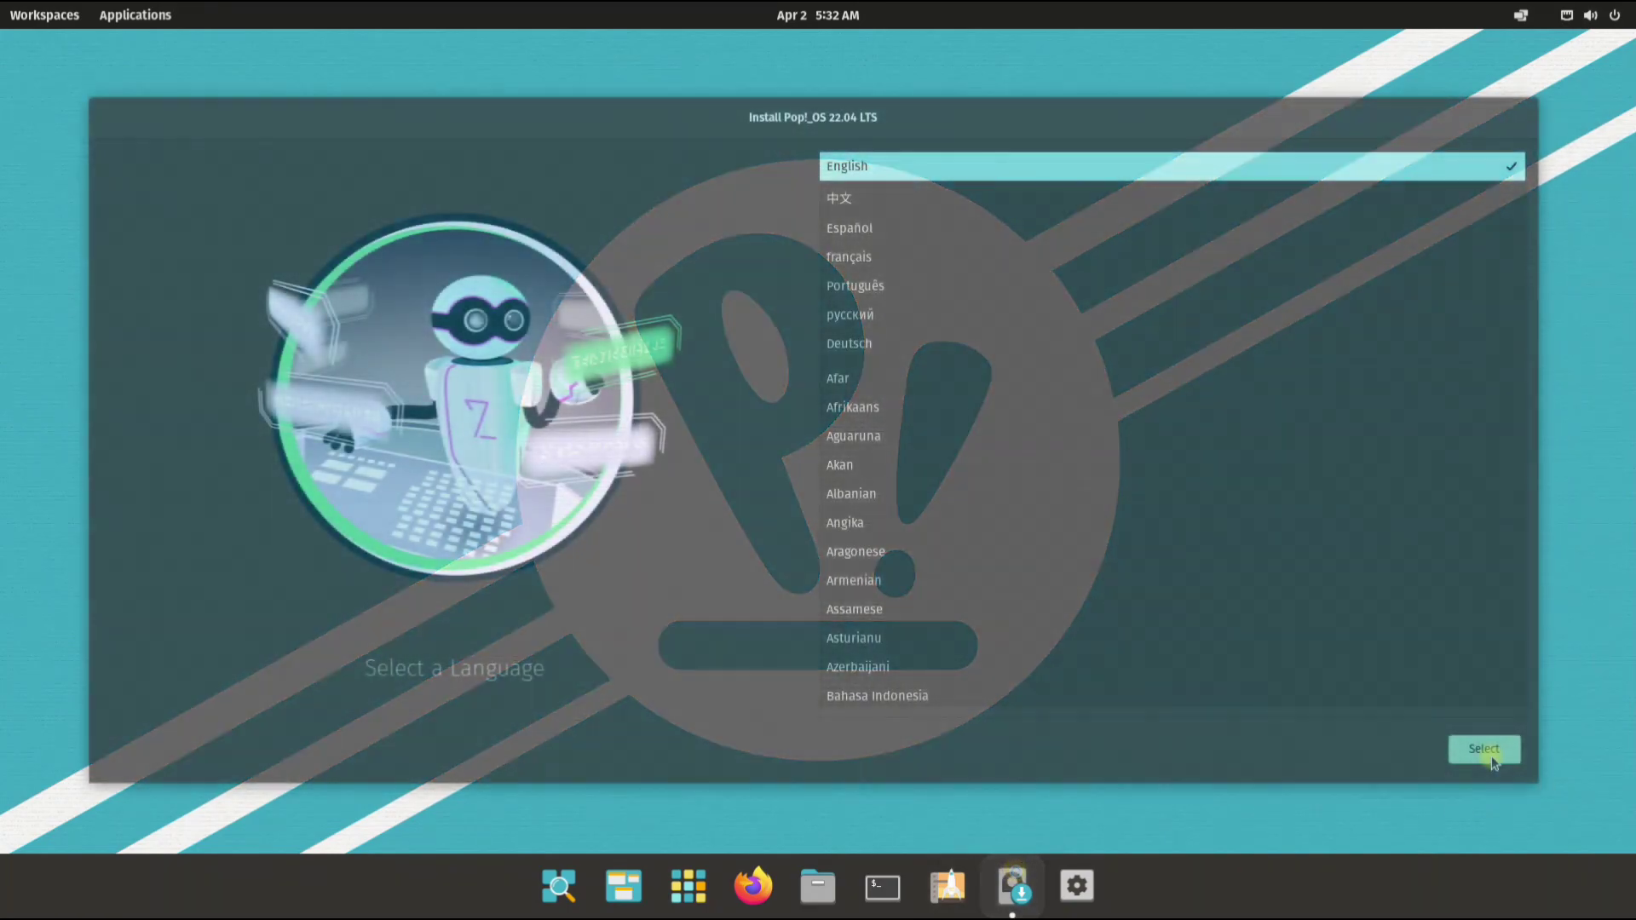
Step: Accept English language, region and English (US) keyboard, then choose Custom (Advanced) installation
click(1486, 750)
click(1492, 754)
click(1493, 755)
click(1492, 755)
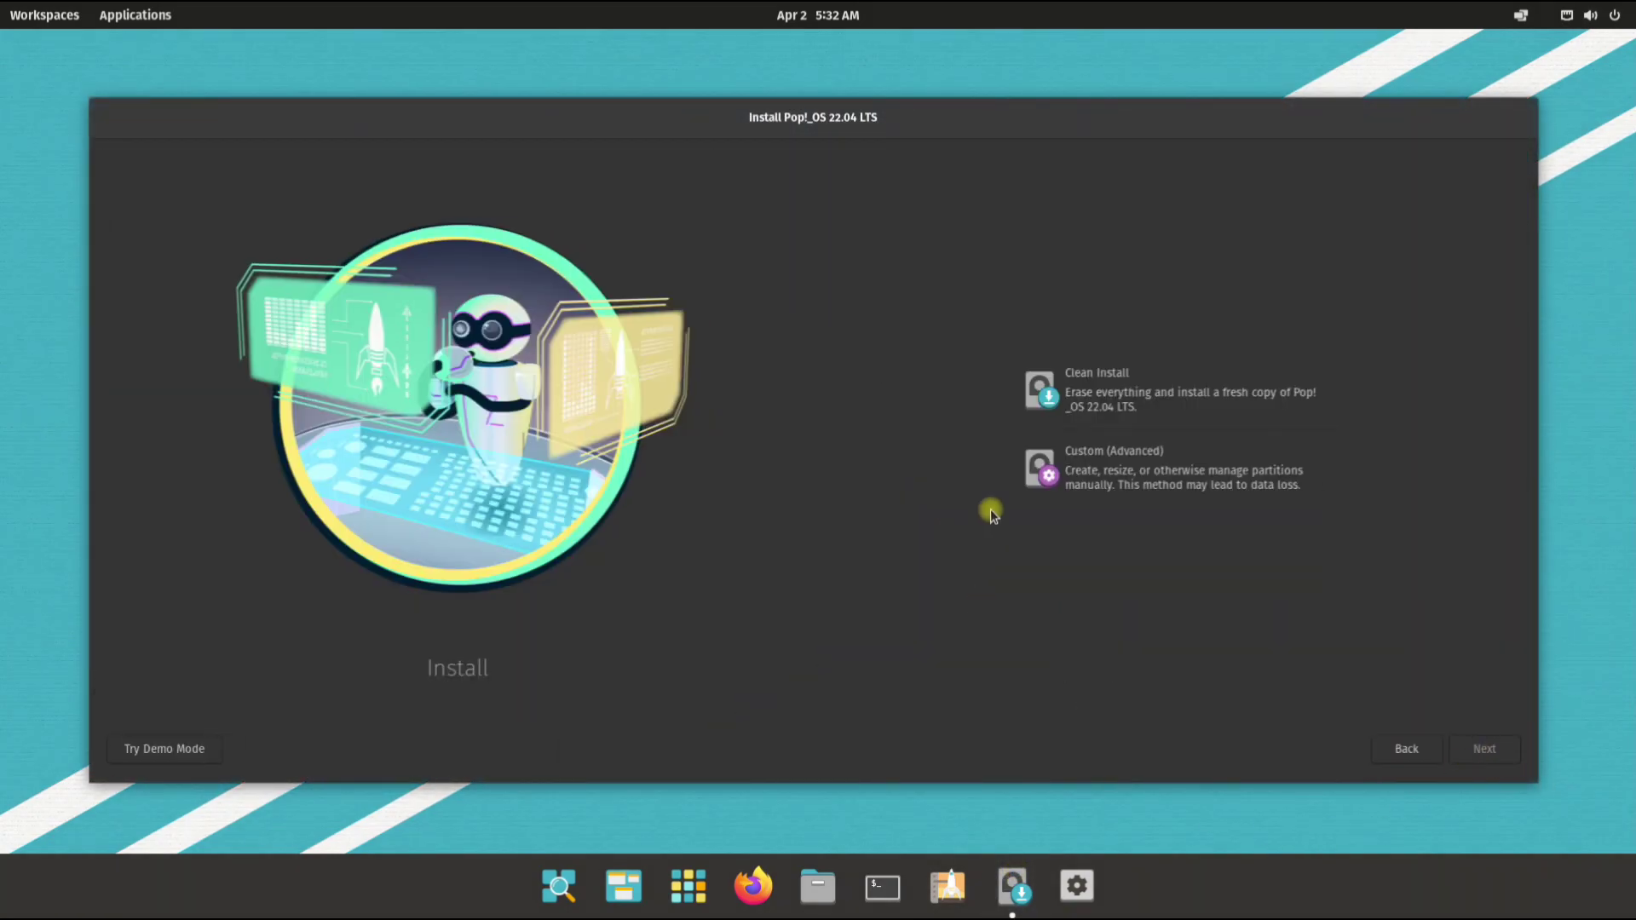
click(1150, 502)
click(1483, 749)
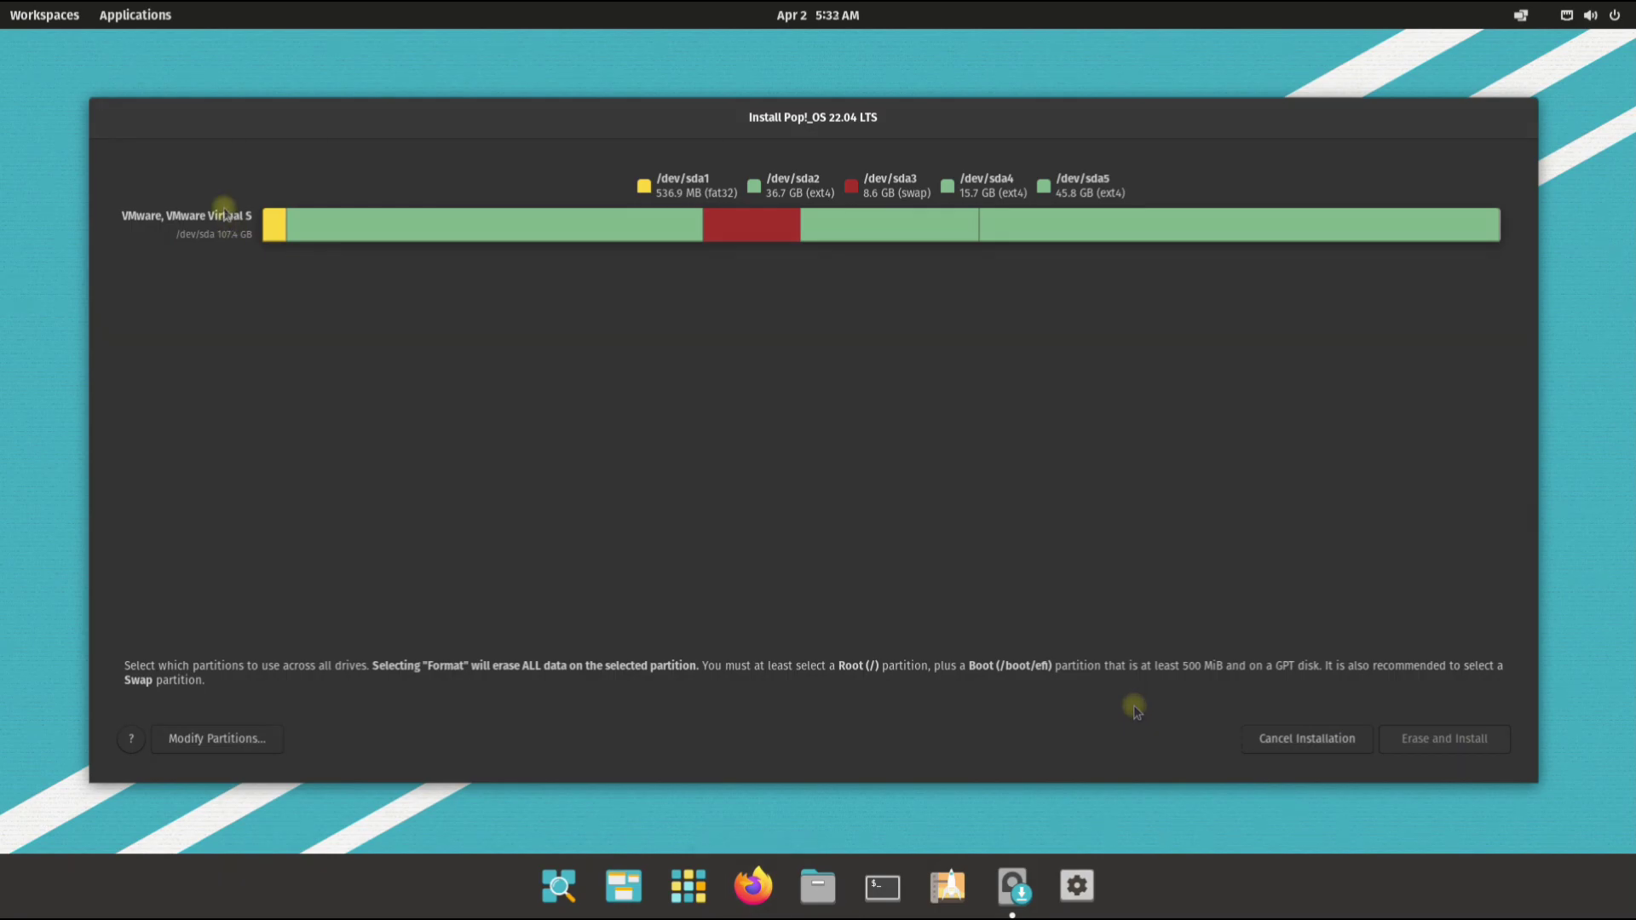
Step: Use sda1 as the formatted Boot (/boot/efi) partition
click(275, 224)
click(279, 275)
click(281, 326)
click(329, 354)
click(329, 356)
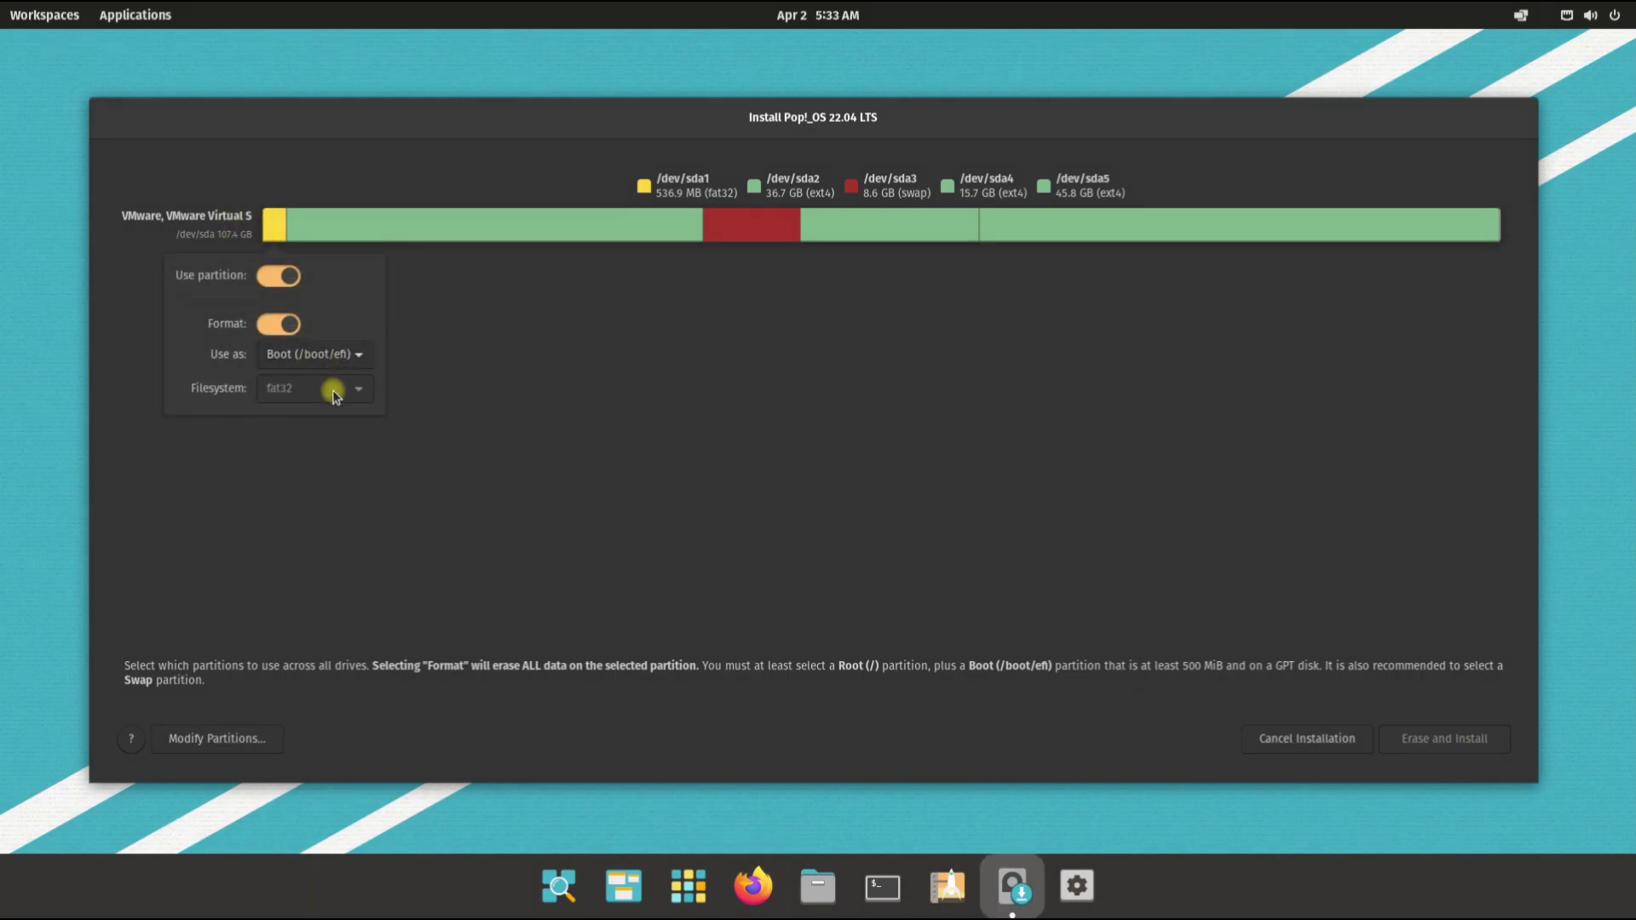
Step: Set sda2 as the formatted ext4 Root partition and sda3 as Swap
click(435, 230)
click(498, 275)
click(499, 324)
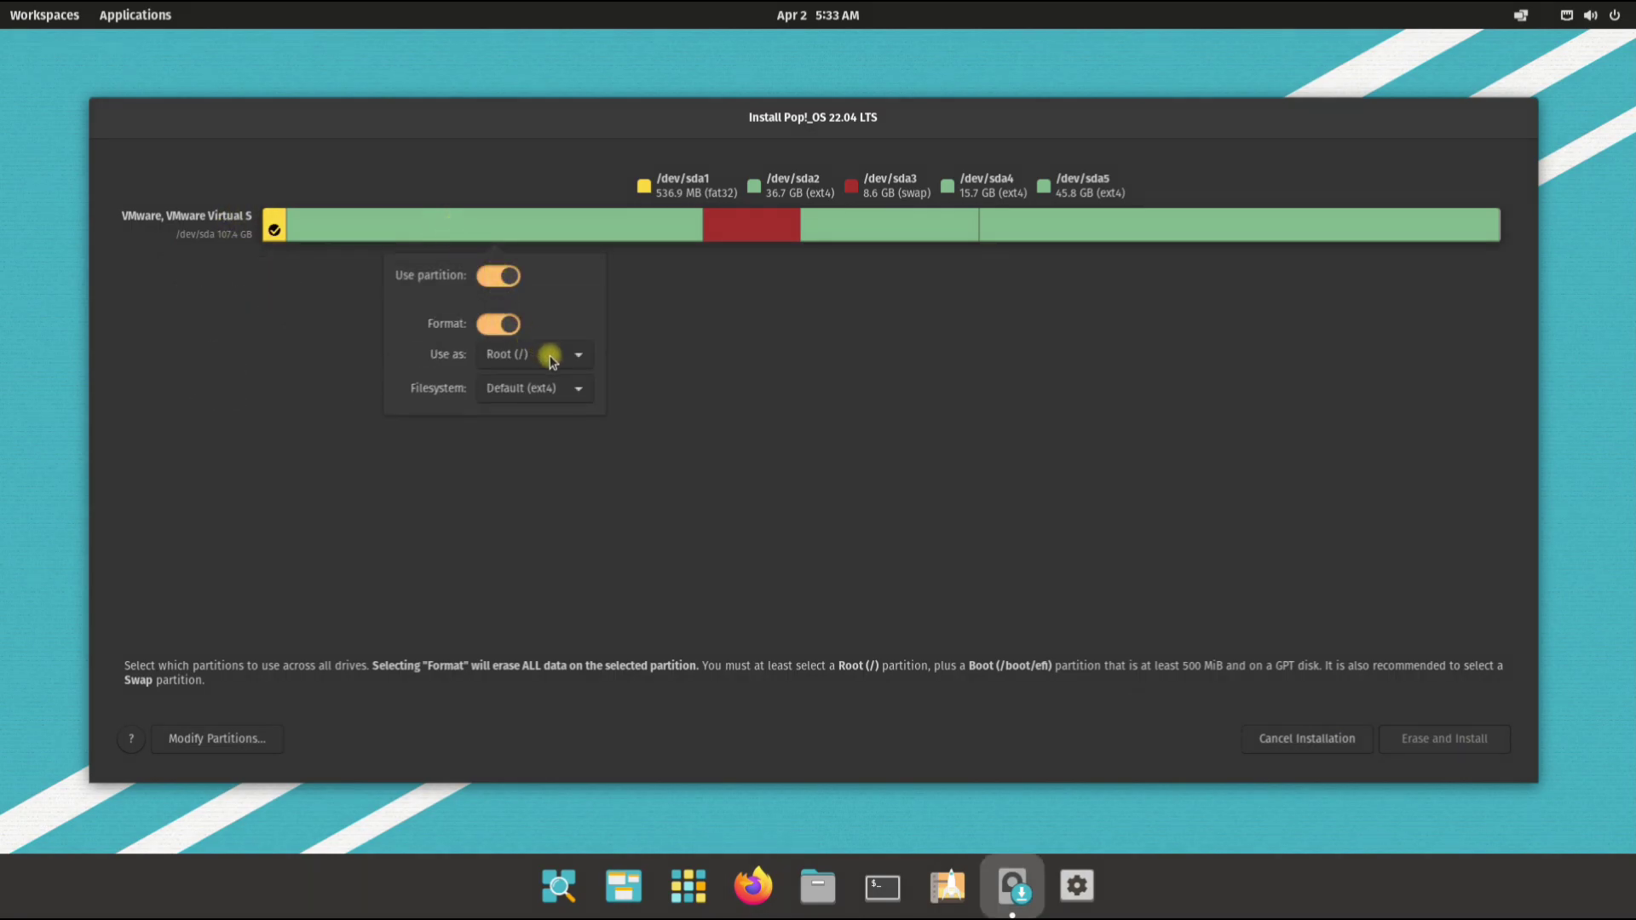
click(546, 388)
click(669, 340)
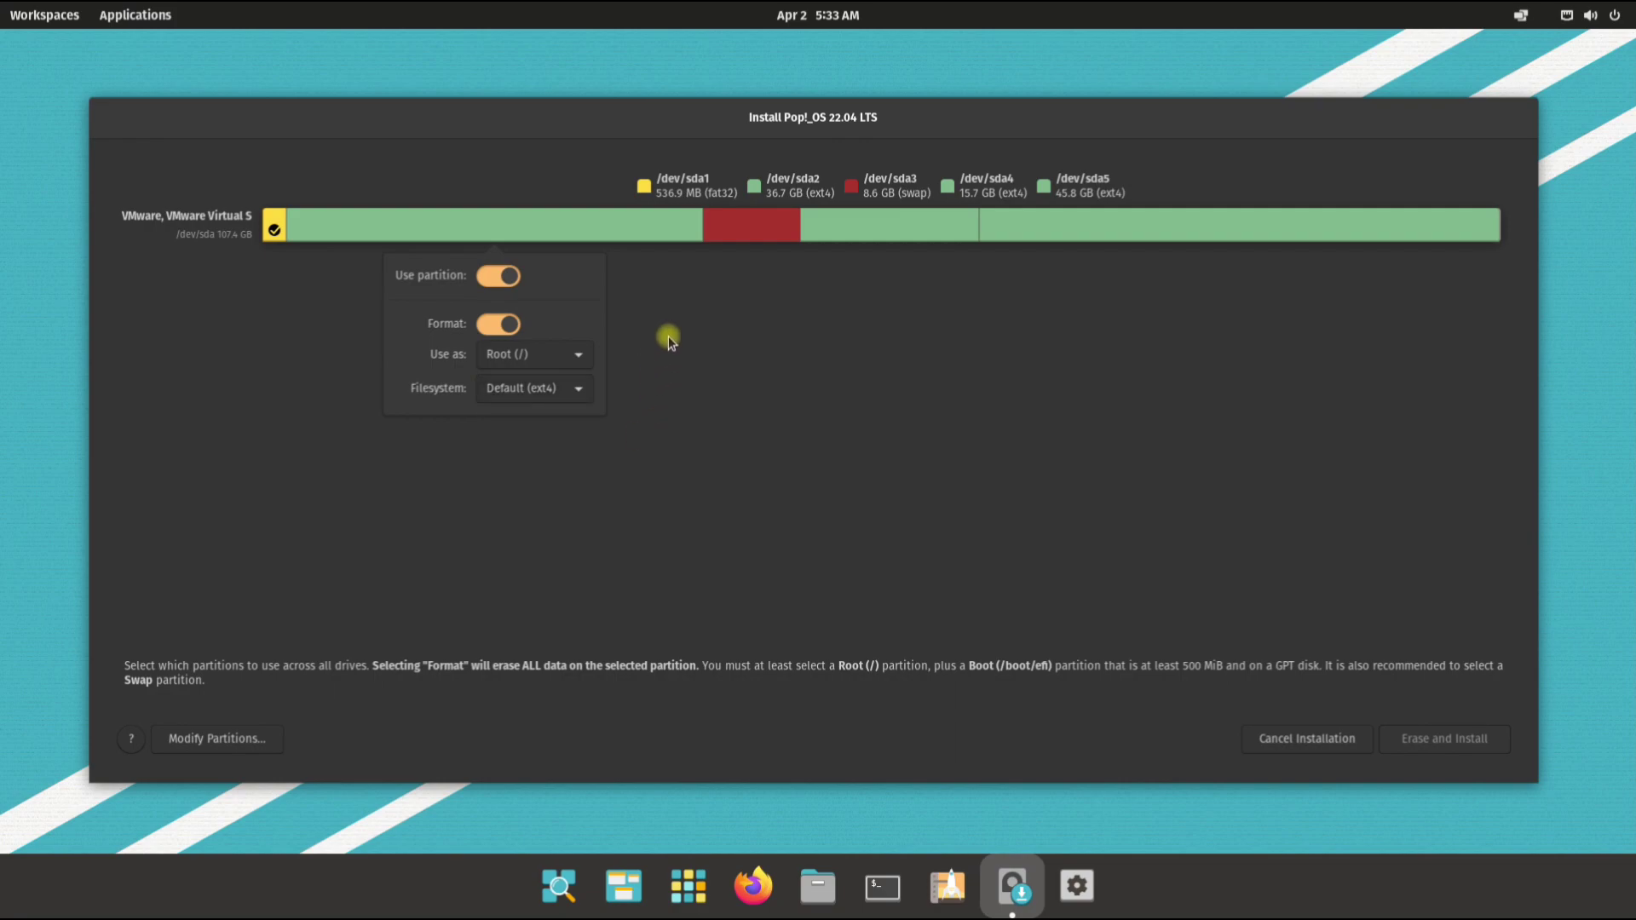
click(778, 226)
click(894, 229)
Step: Use sda4 as the formatted Home partition
click(893, 275)
click(895, 321)
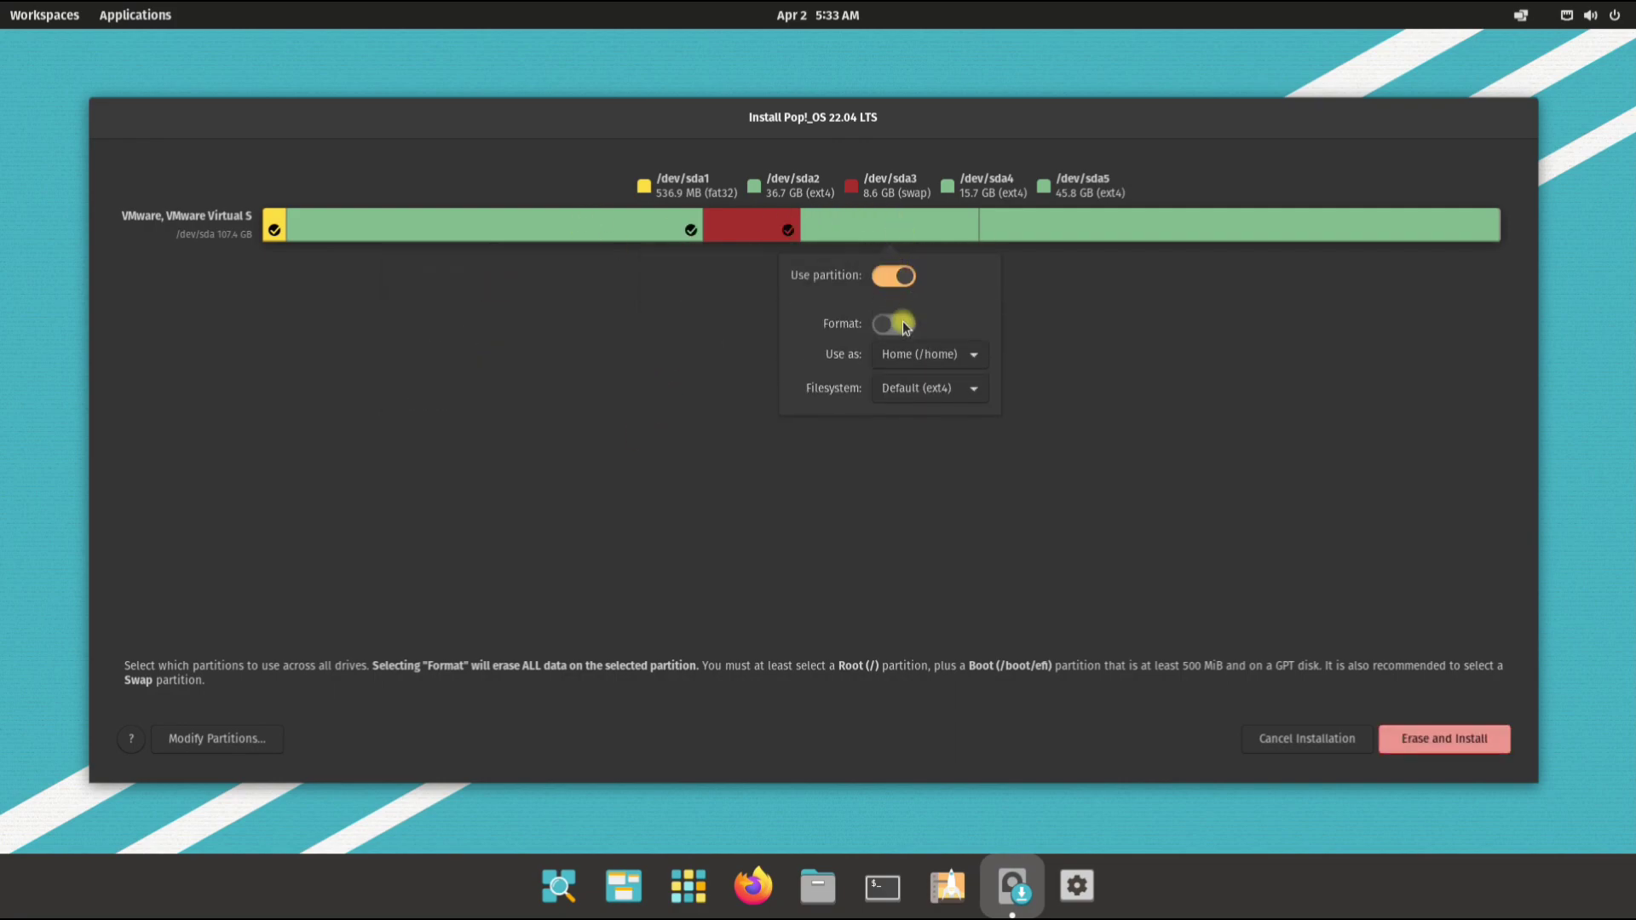
click(1027, 279)
click(1028, 232)
Step: Mount sda5, formatted, at the custom path /recovery/, then start Erase and Install
click(1216, 276)
click(1312, 353)
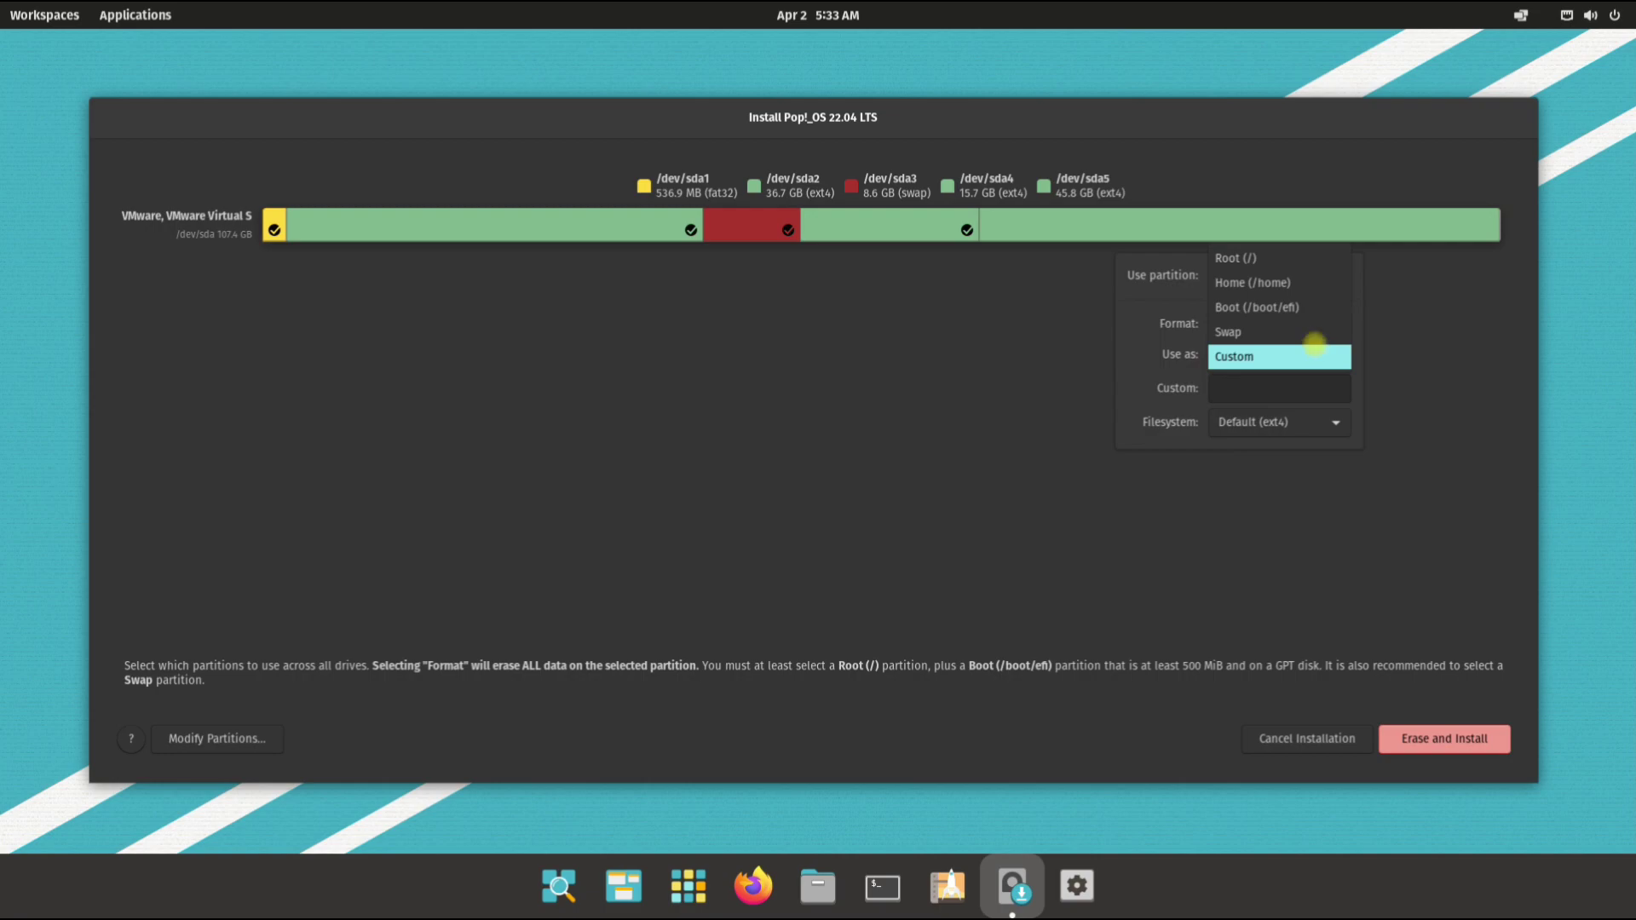
click(1307, 354)
click(1249, 328)
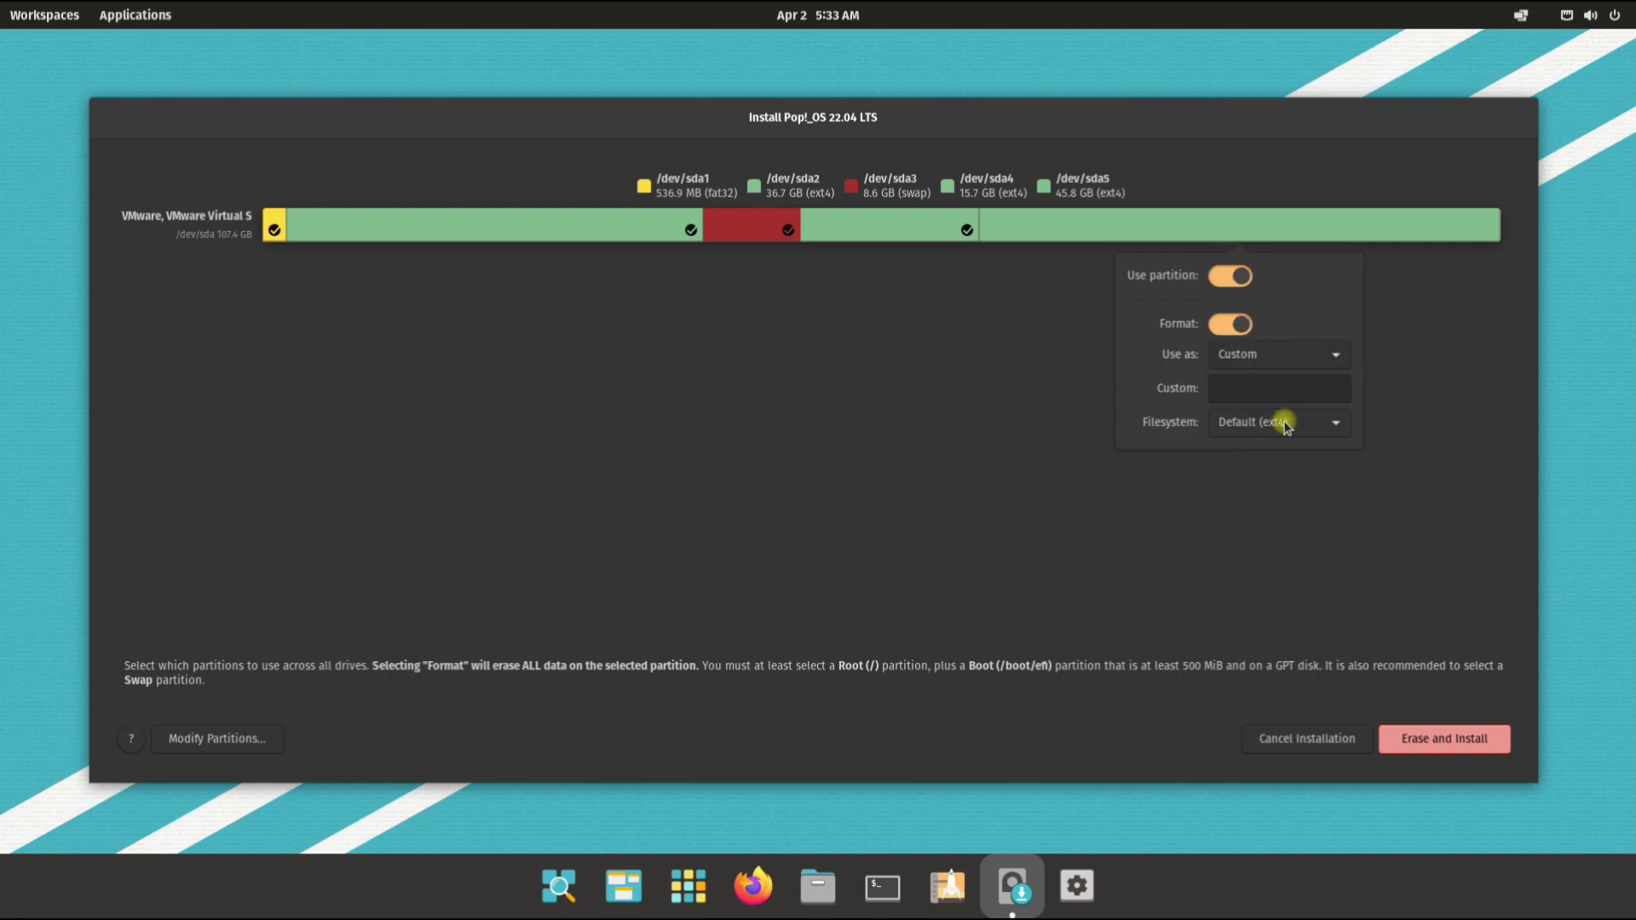
click(1284, 357)
click(1286, 356)
click(1253, 389)
text(/recovery/)
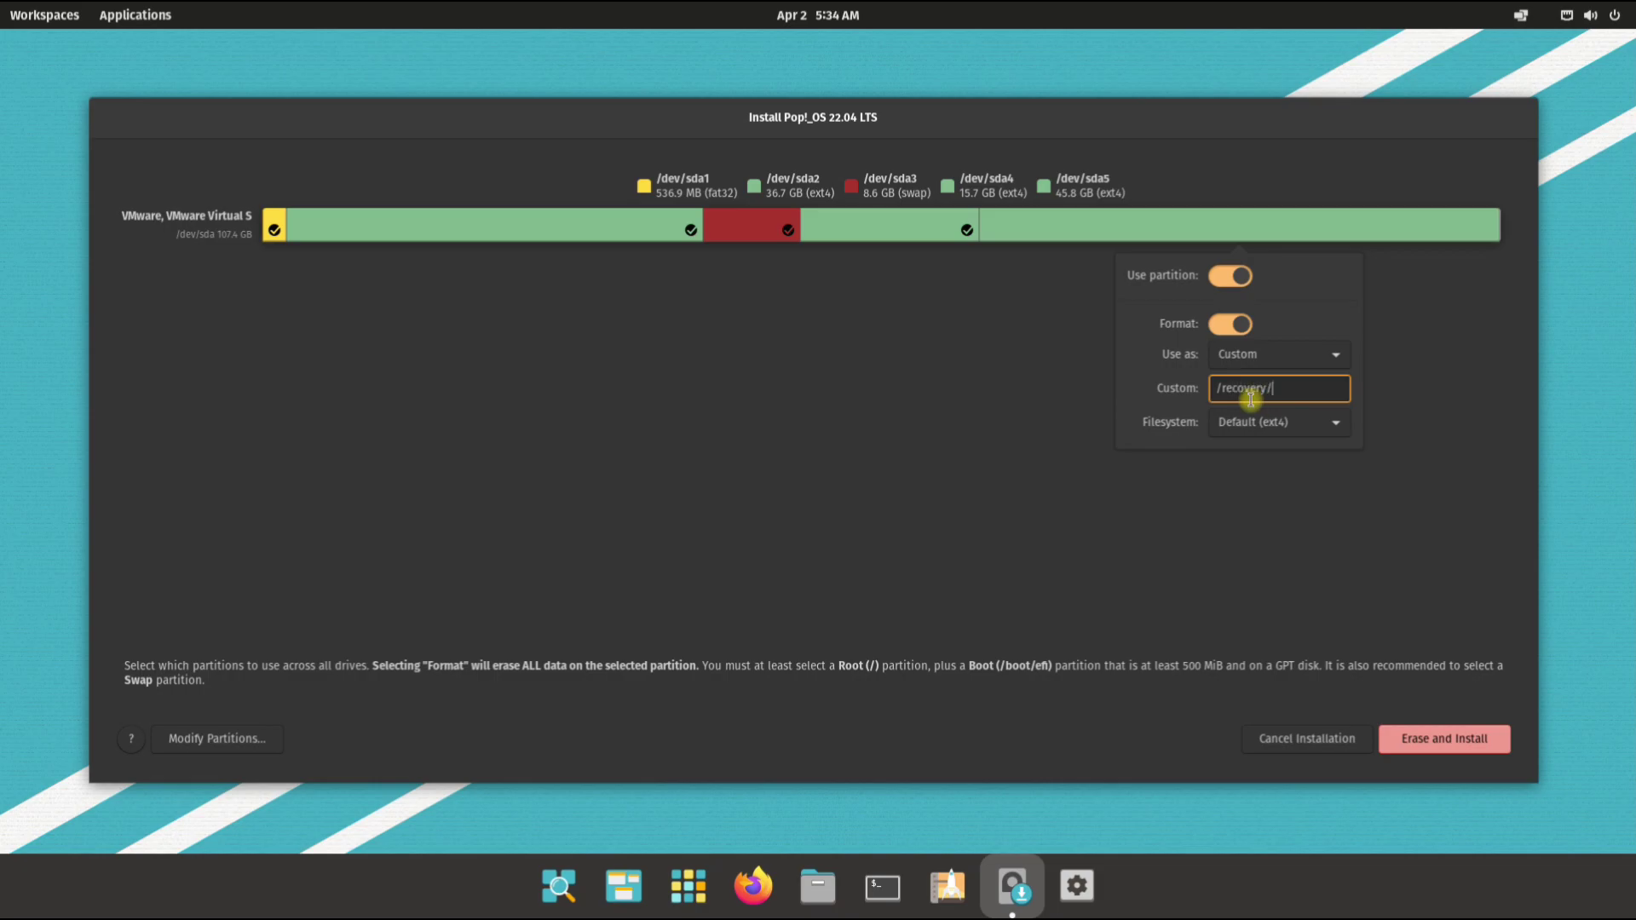
click(1426, 351)
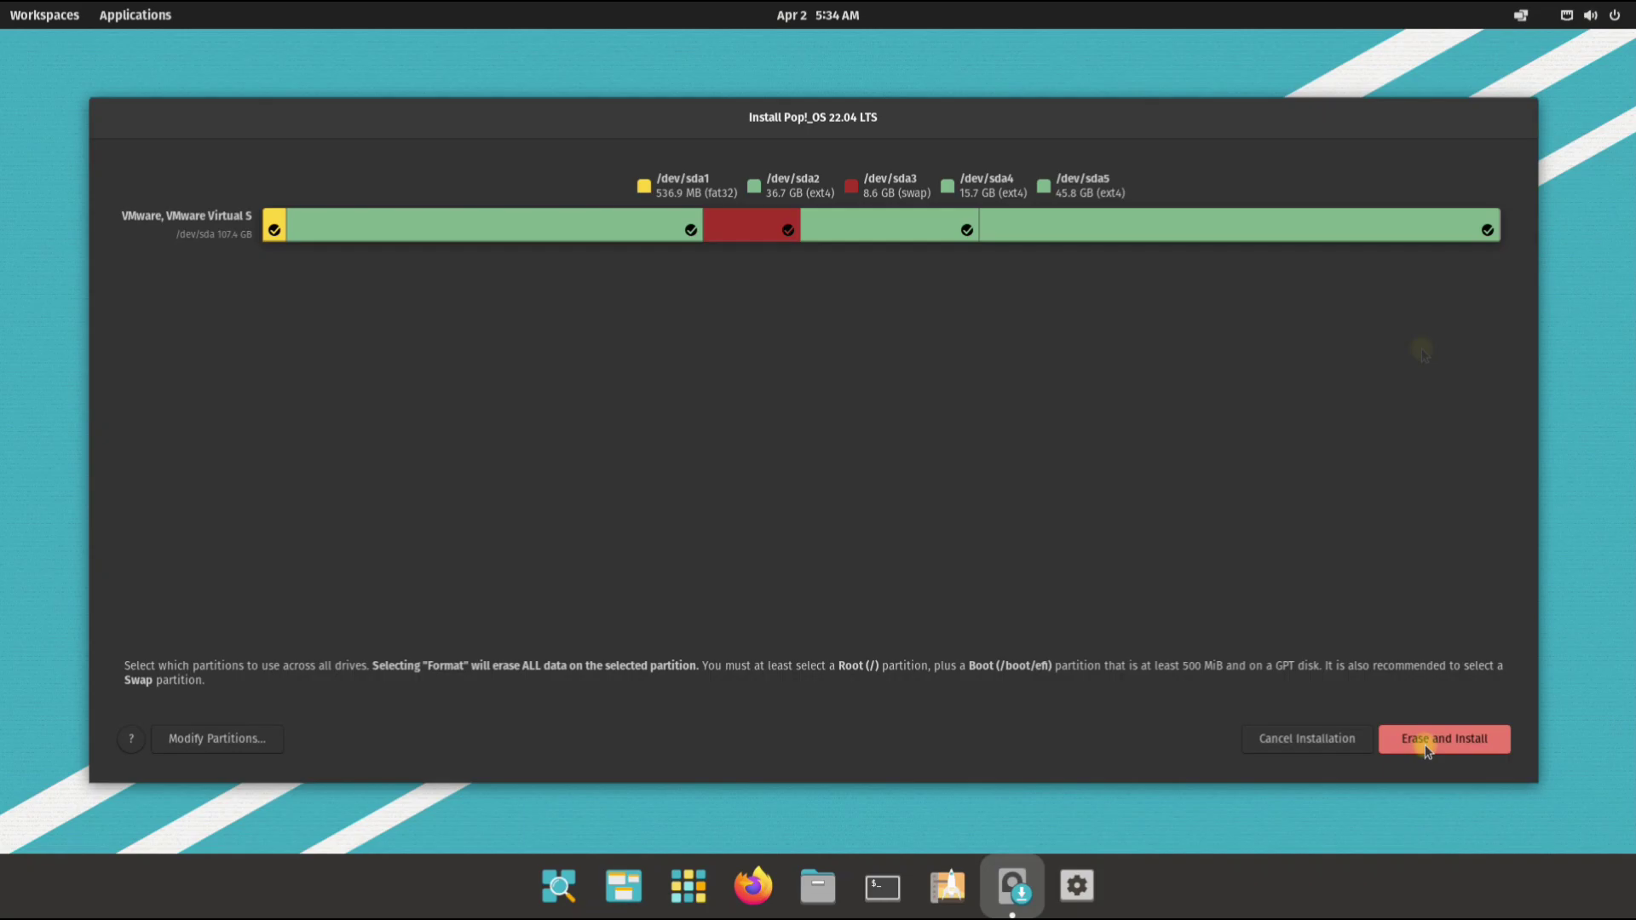
click(1425, 740)
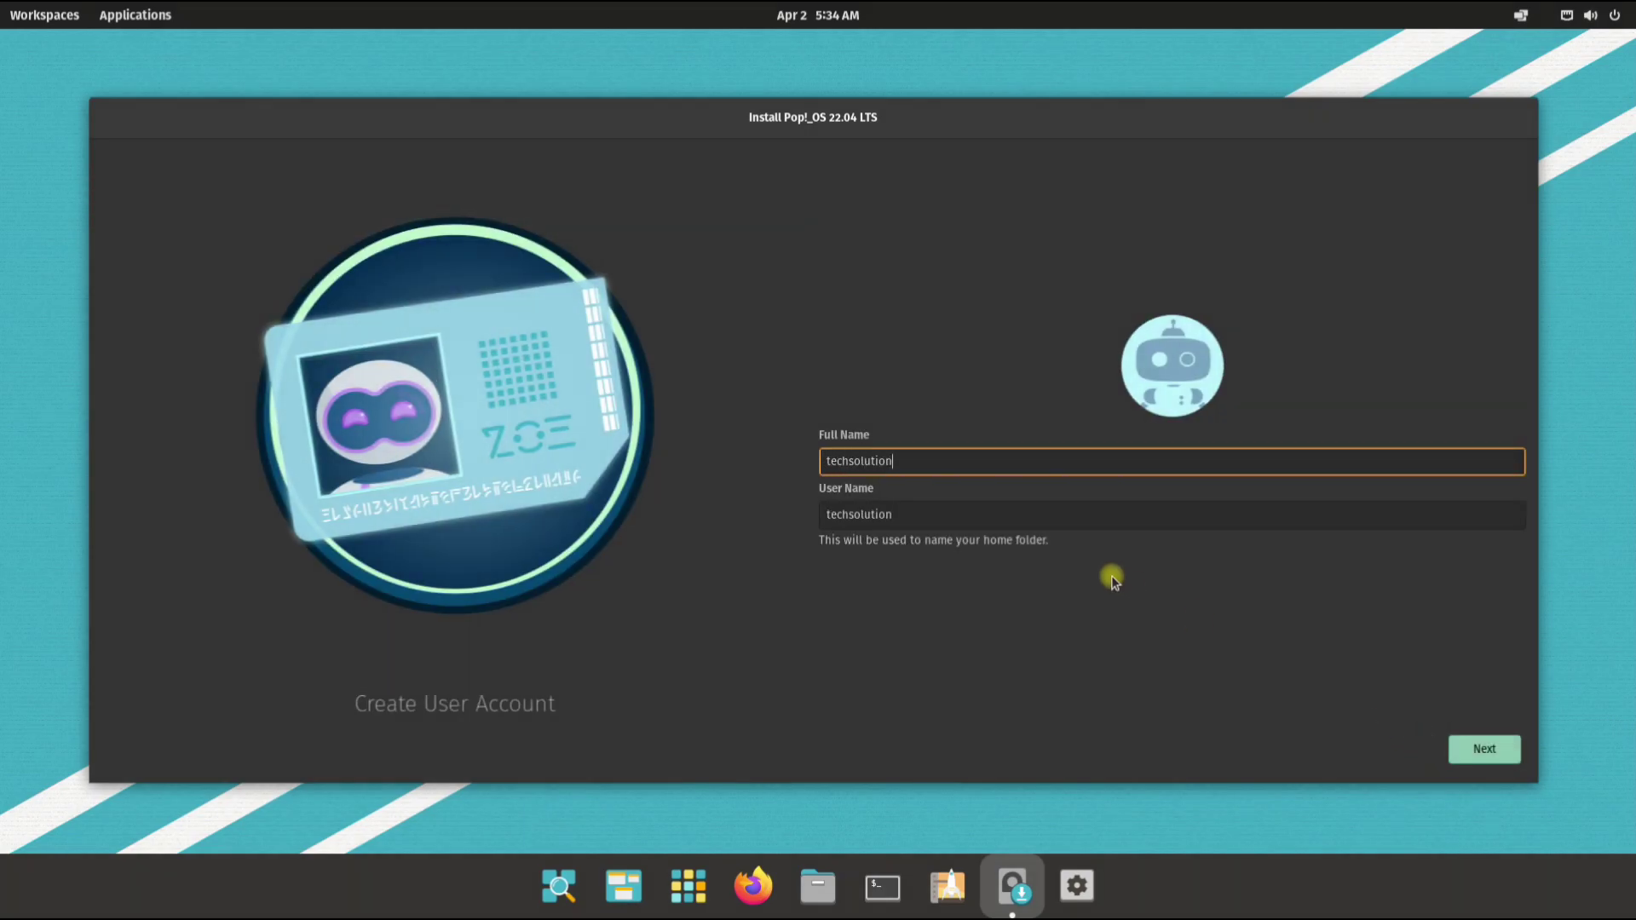
Step: Enter the account's full name, then set and confirm the password to begin installing
key(Return)
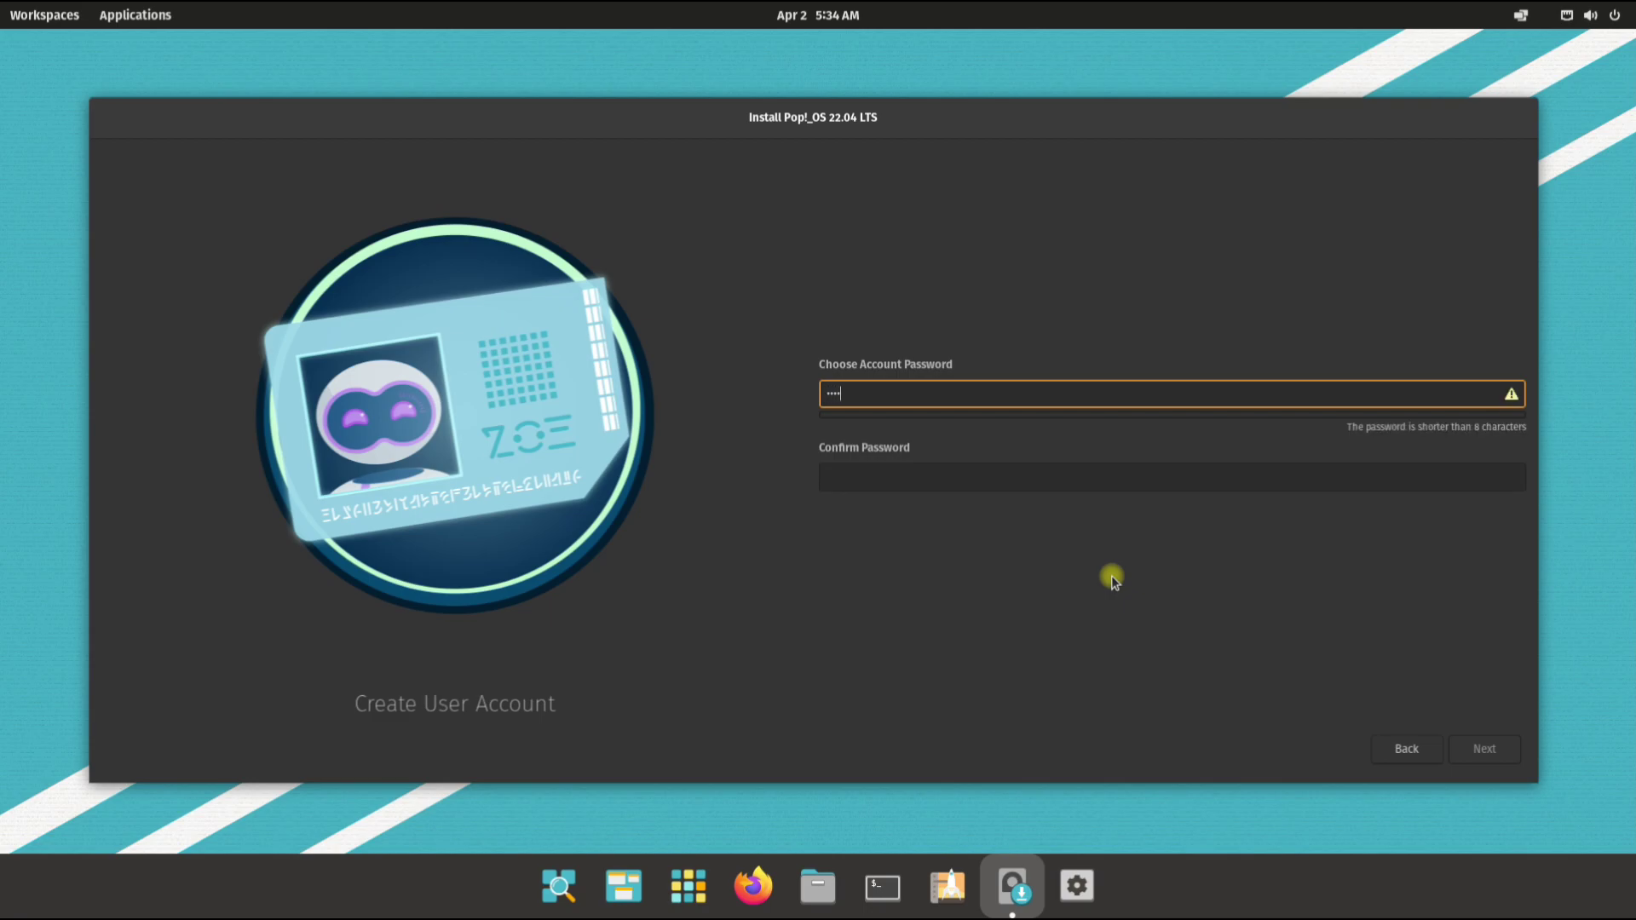
key(Tab)
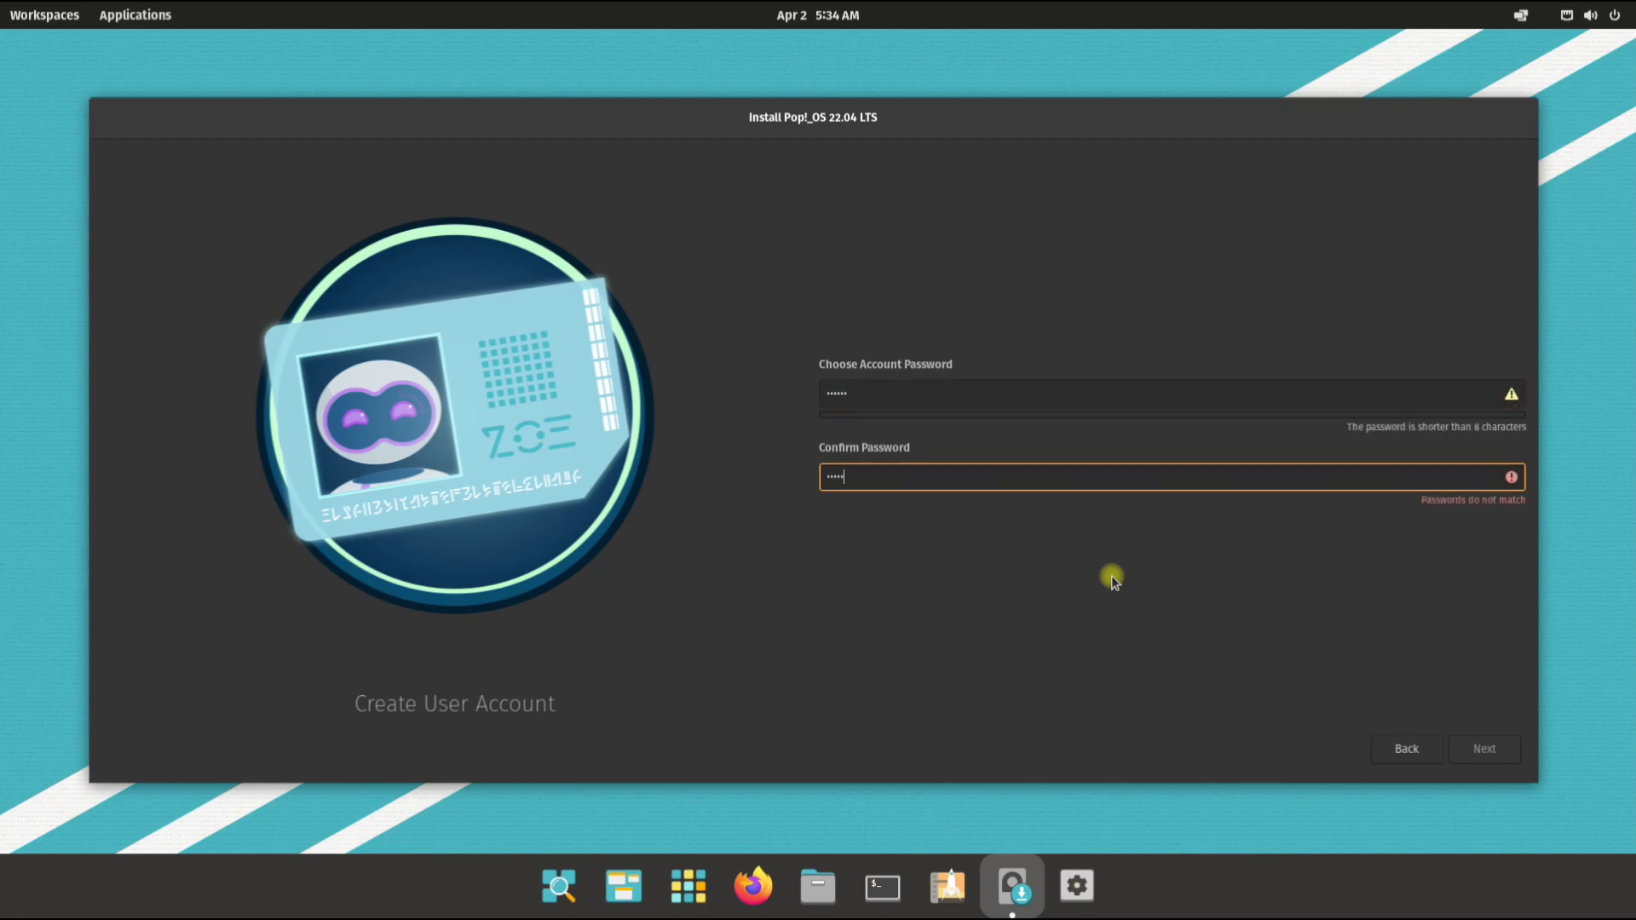
key(Return)
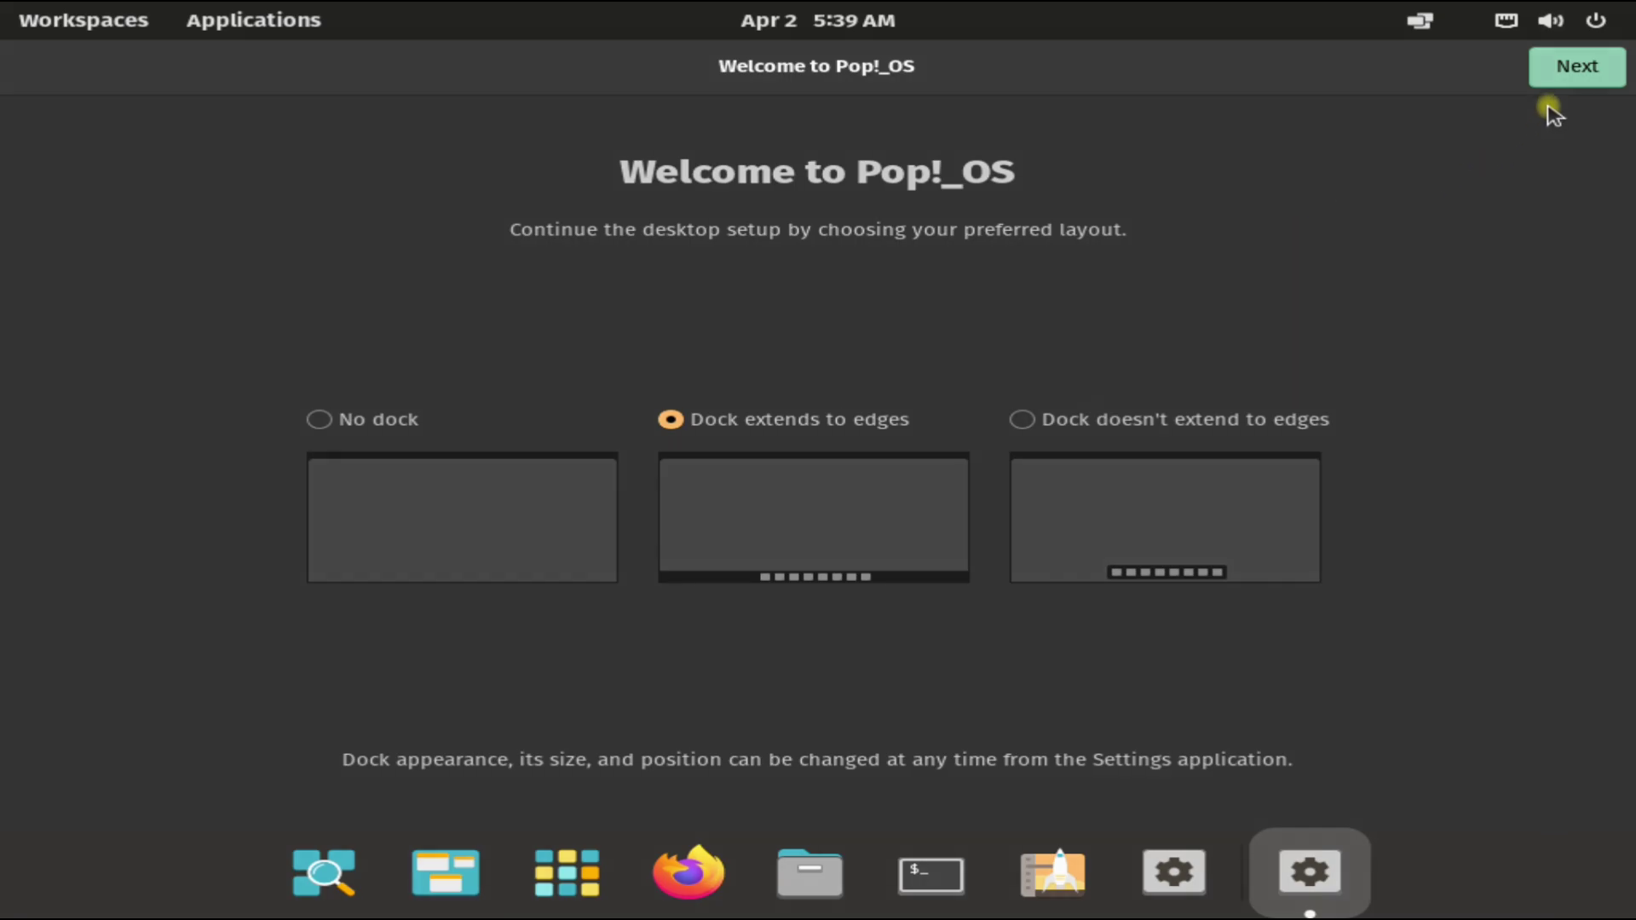
Step: Complete first-run setup, choosing the dock style and the MDT time zone
click(1091, 418)
click(1570, 68)
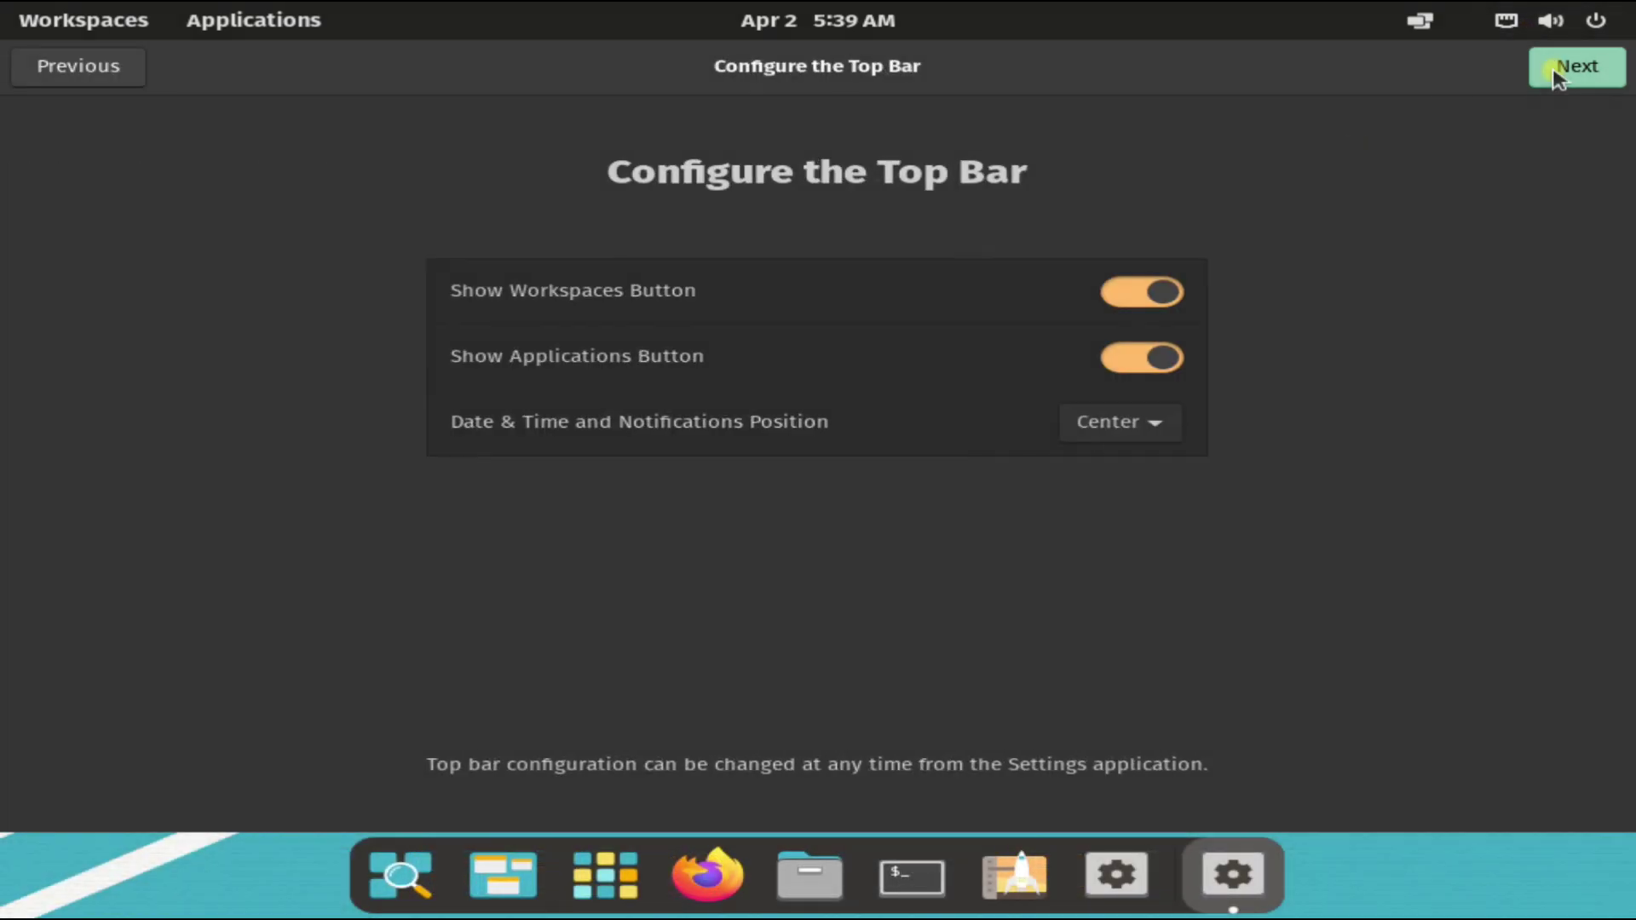
click(1557, 75)
click(1557, 75)
click(1557, 75)
click(1556, 74)
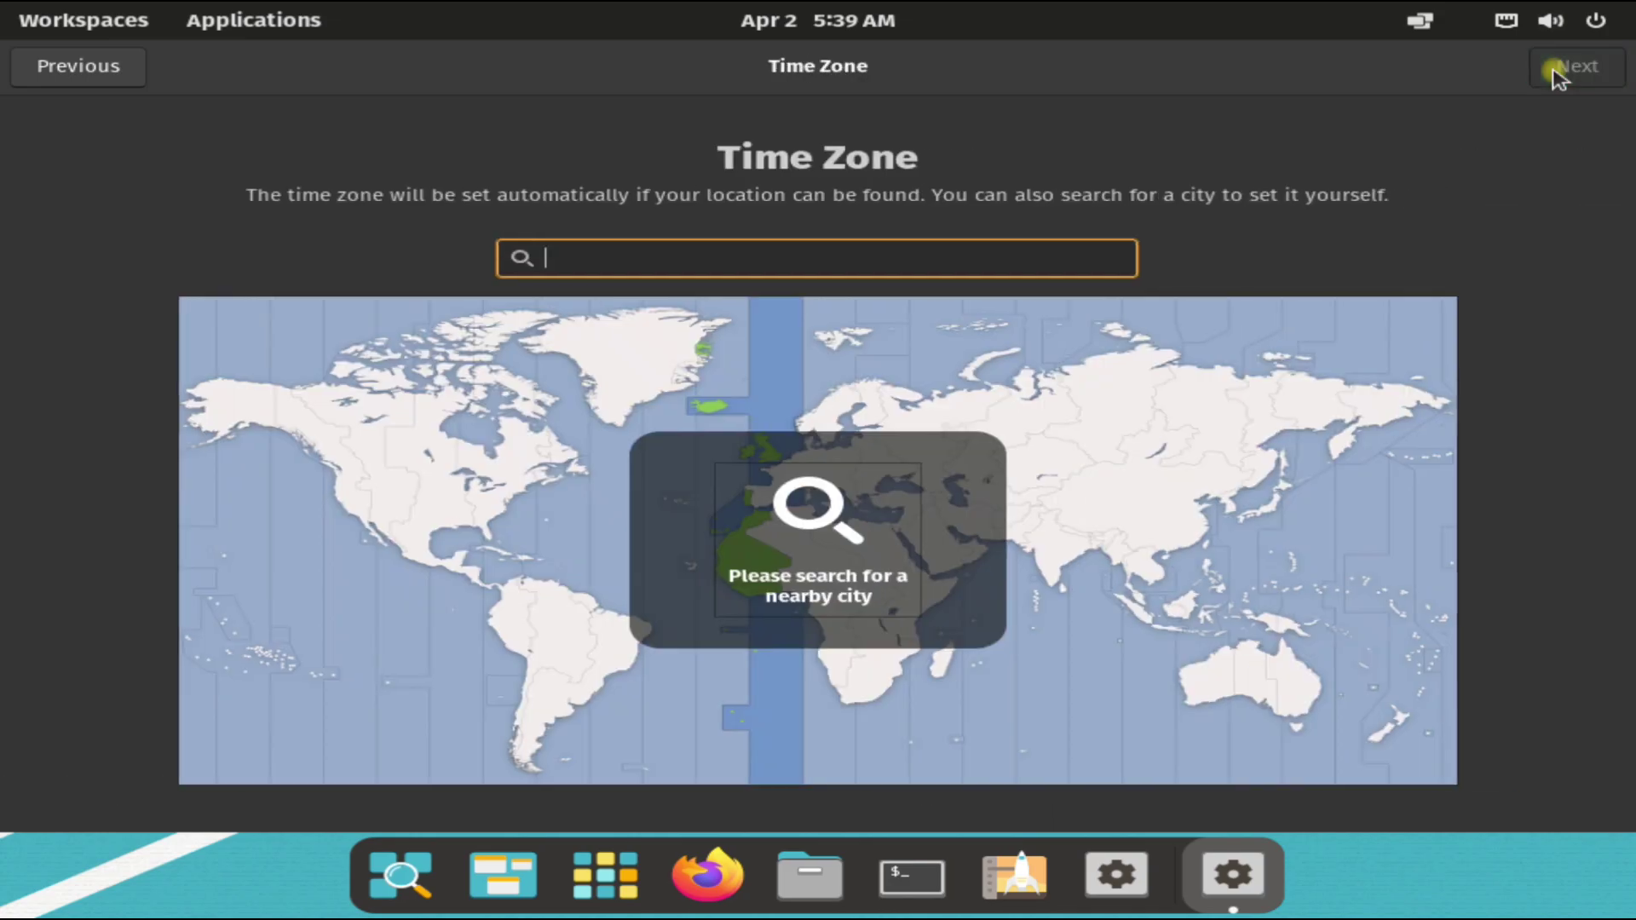
click(372, 400)
click(1574, 66)
click(1570, 66)
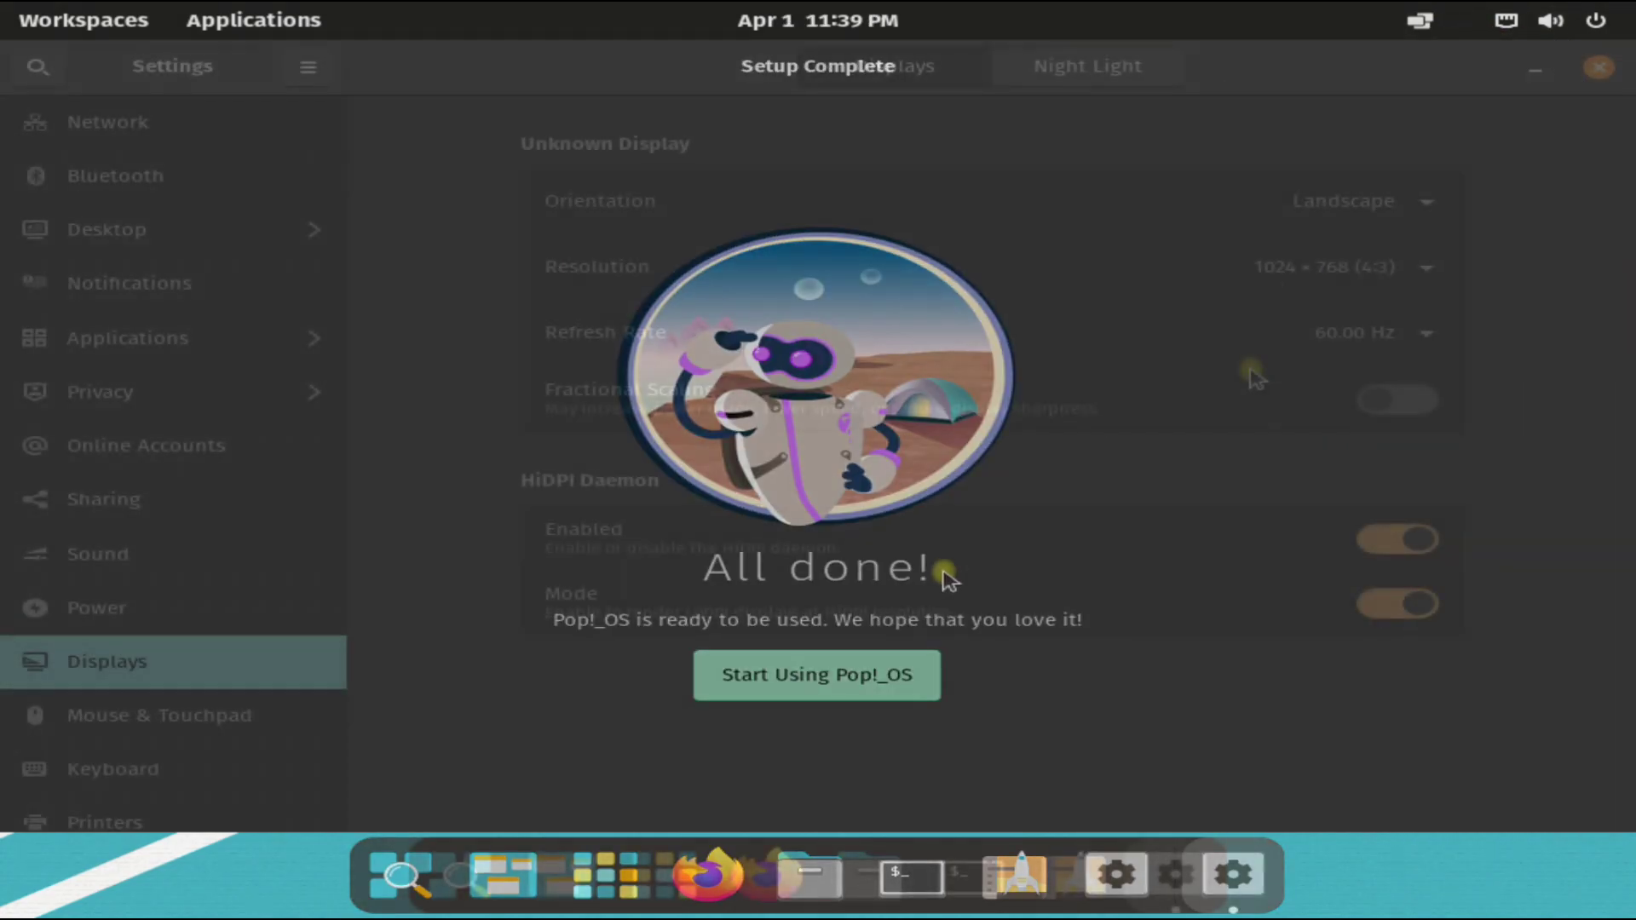
click(831, 668)
Step: Set the display resolution to 1920 × 1080 (16:9) and apply it
click(1329, 267)
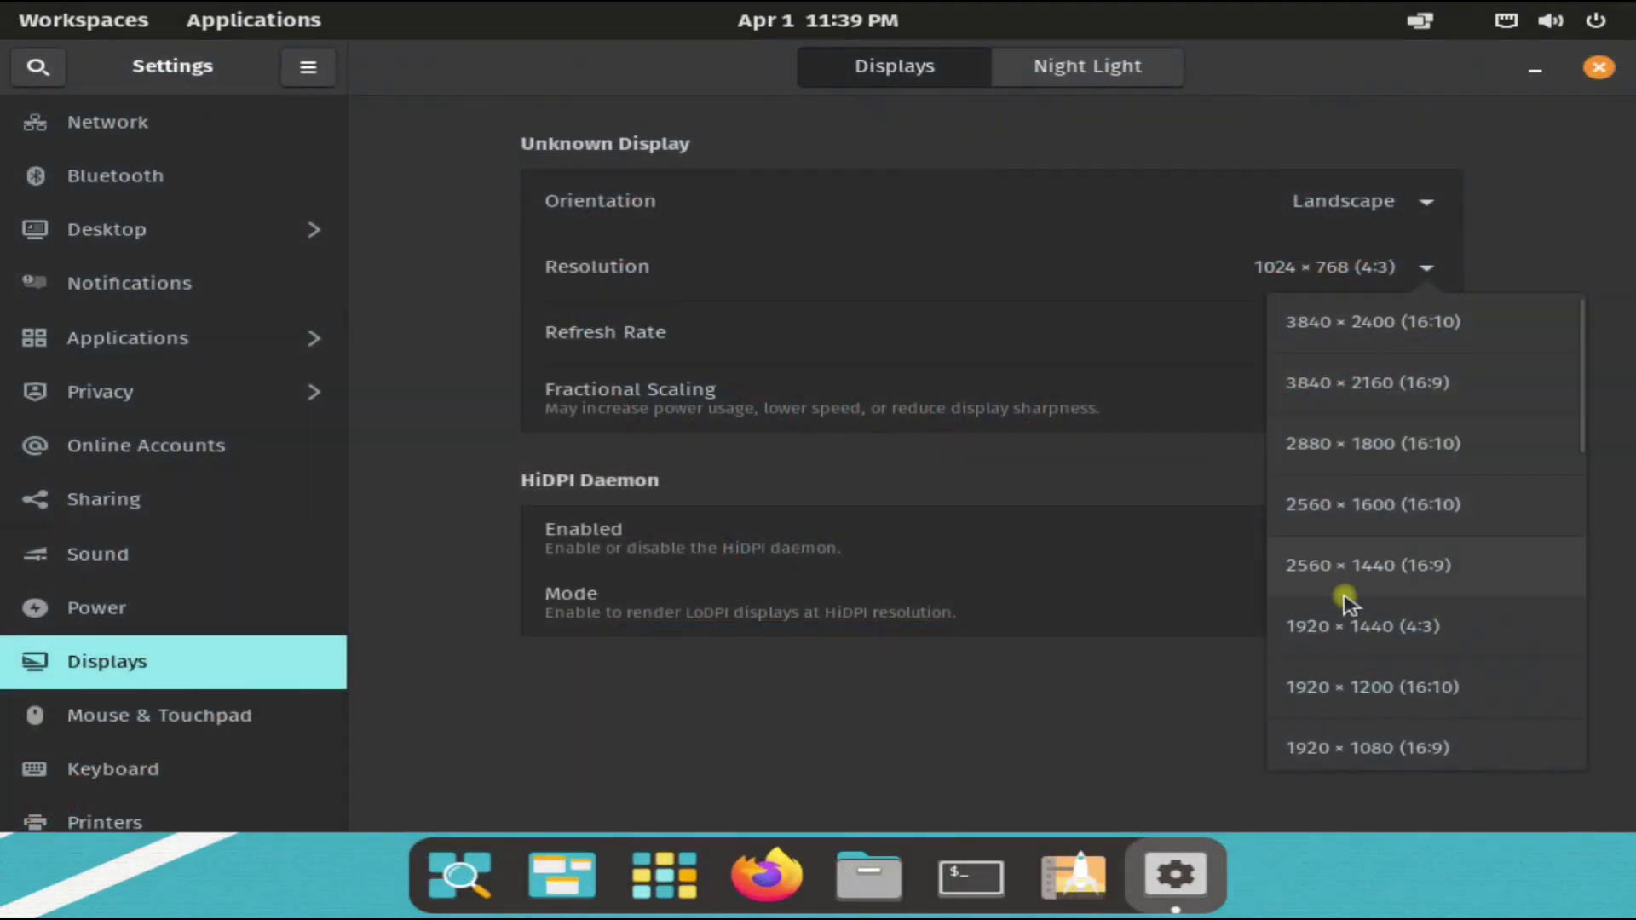
click(1367, 749)
click(1570, 67)
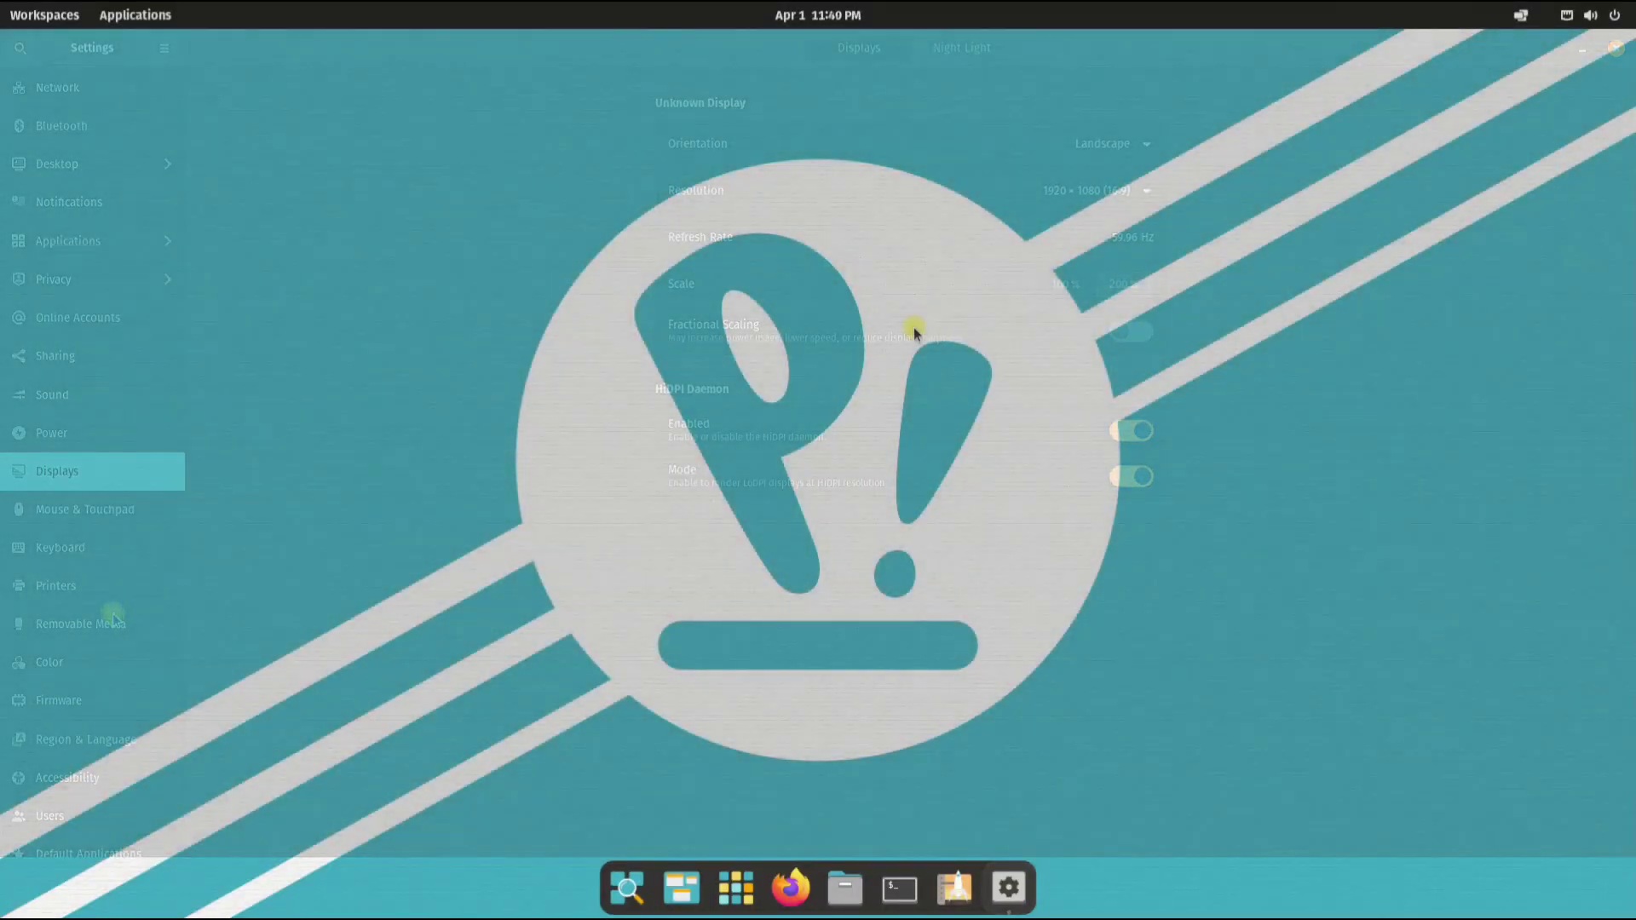
Step: Bring up the desktop context menu to open a terminal there
right_click(914, 328)
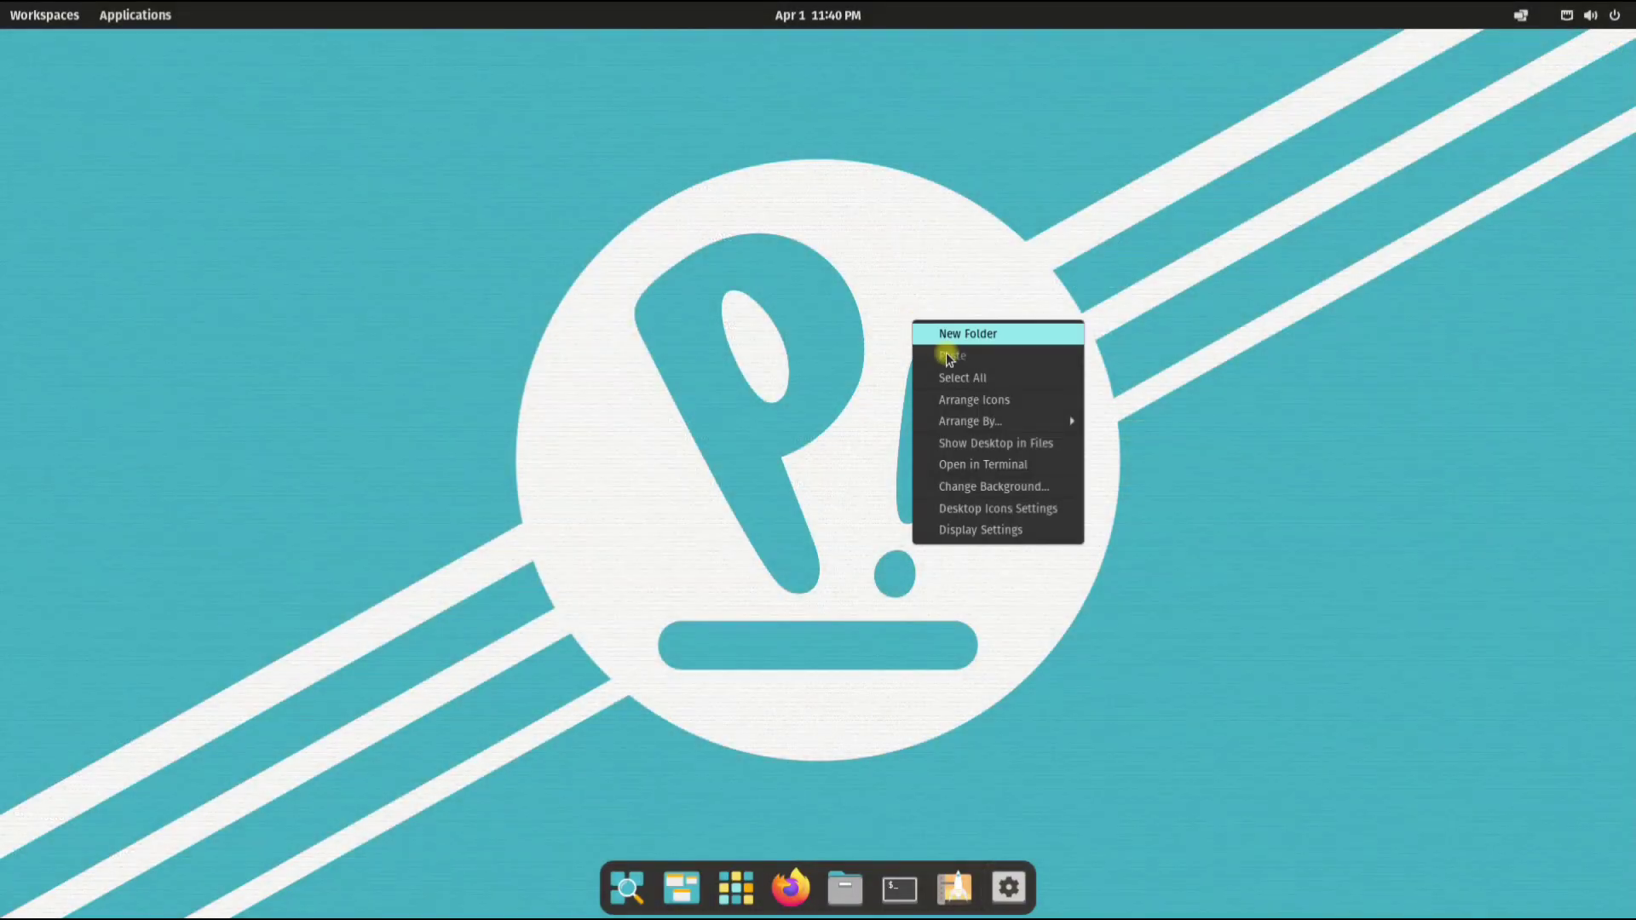